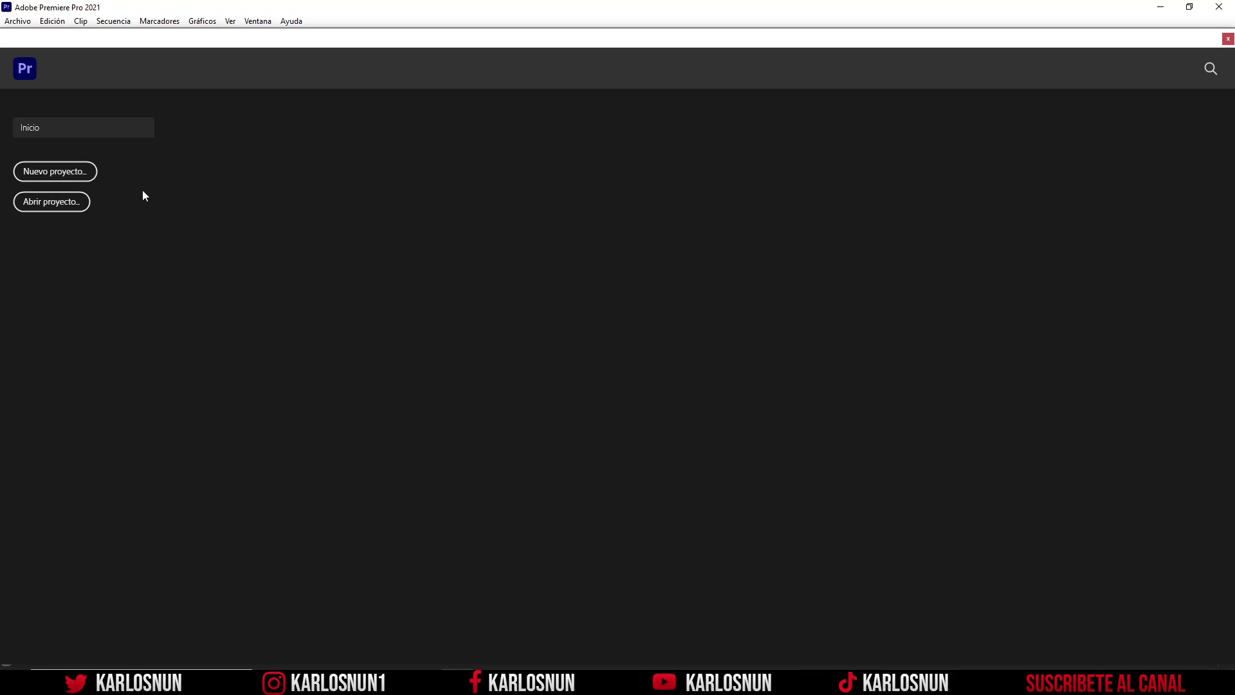
Create a new project named GAROU 1 in the GAROU folder.
{"action": "left_click", "coordinate": [55, 171]}
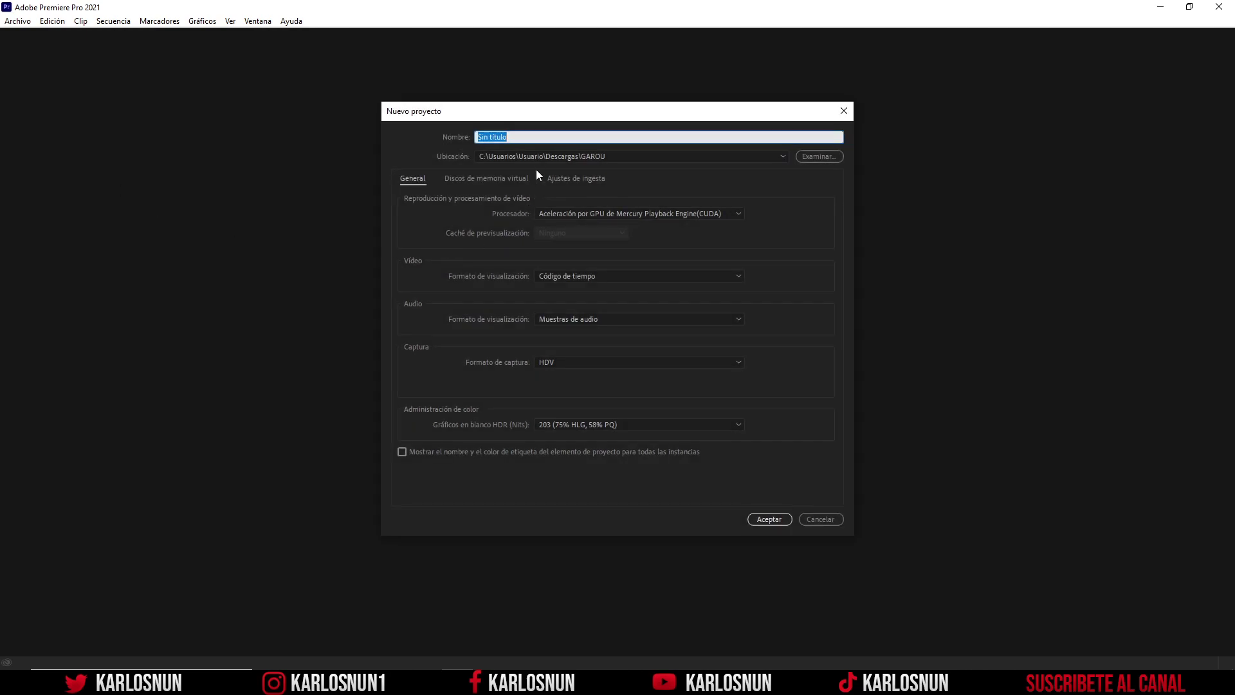
{"action": "type", "text": "GAT"}
{"action": "left_click", "coordinate": [770, 518]}
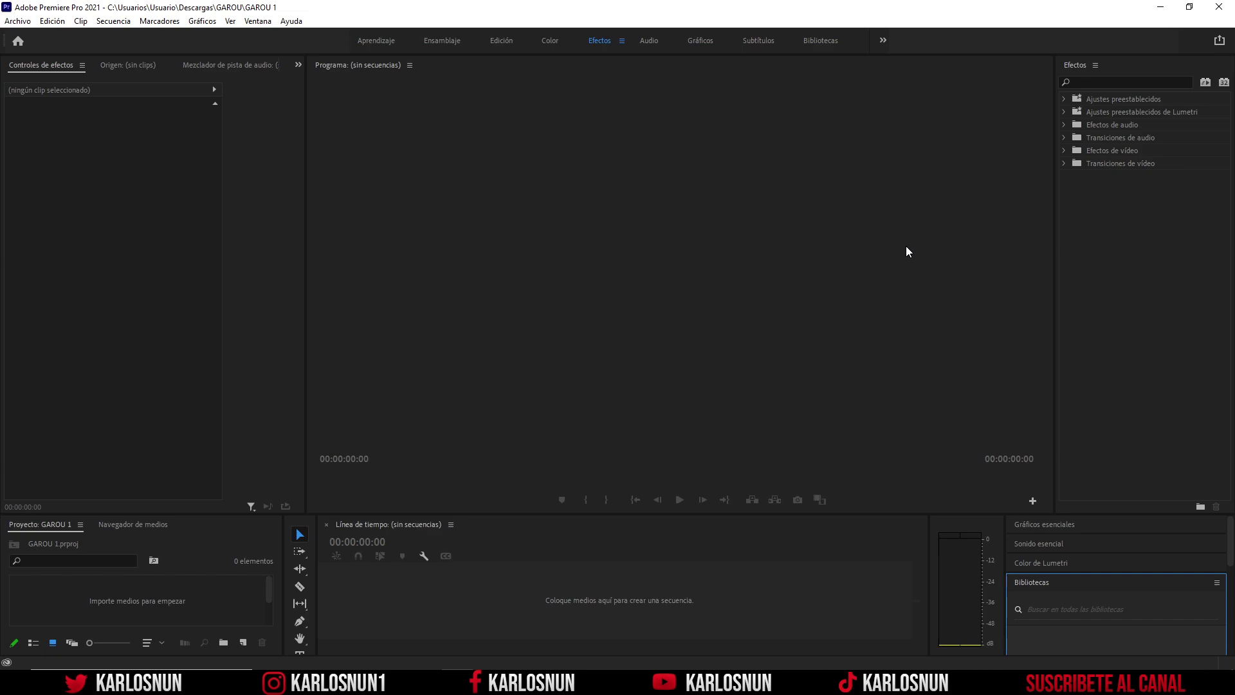
Import the nebula, galaxy, particle and stars clips plus both GAROU PNG images.
{"action": "key", "text": "ctrl+i"}
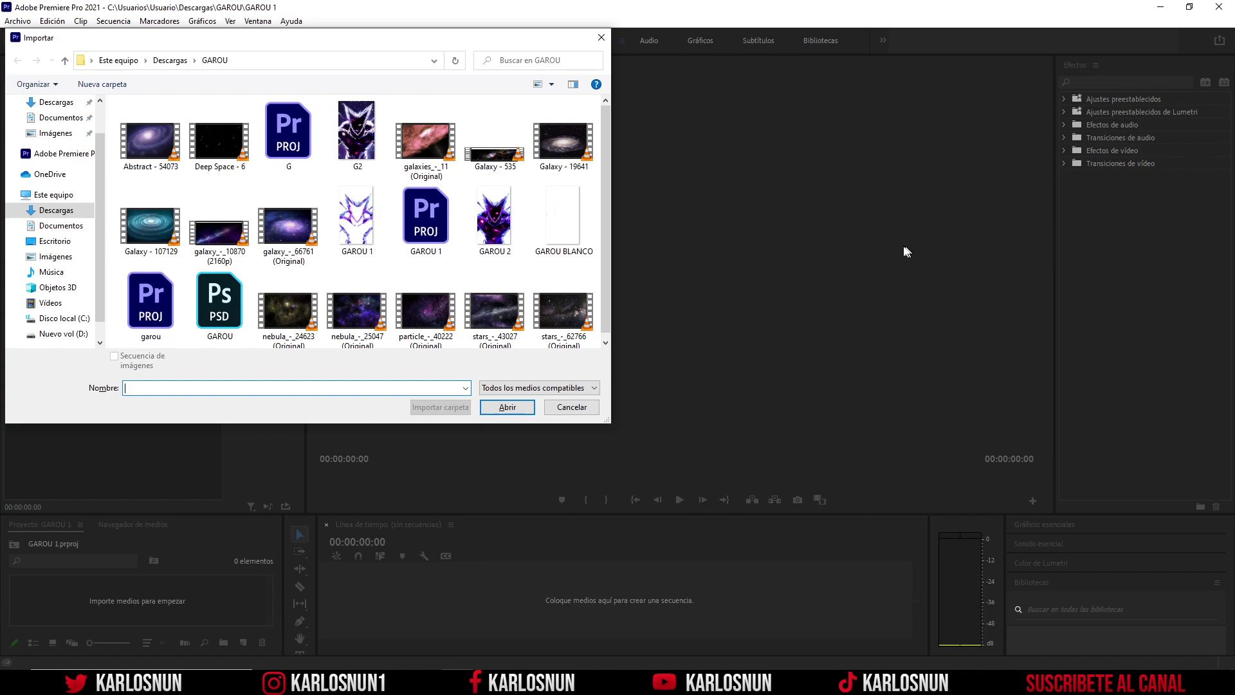
{"action": "left_click", "coordinate": [357, 228]}
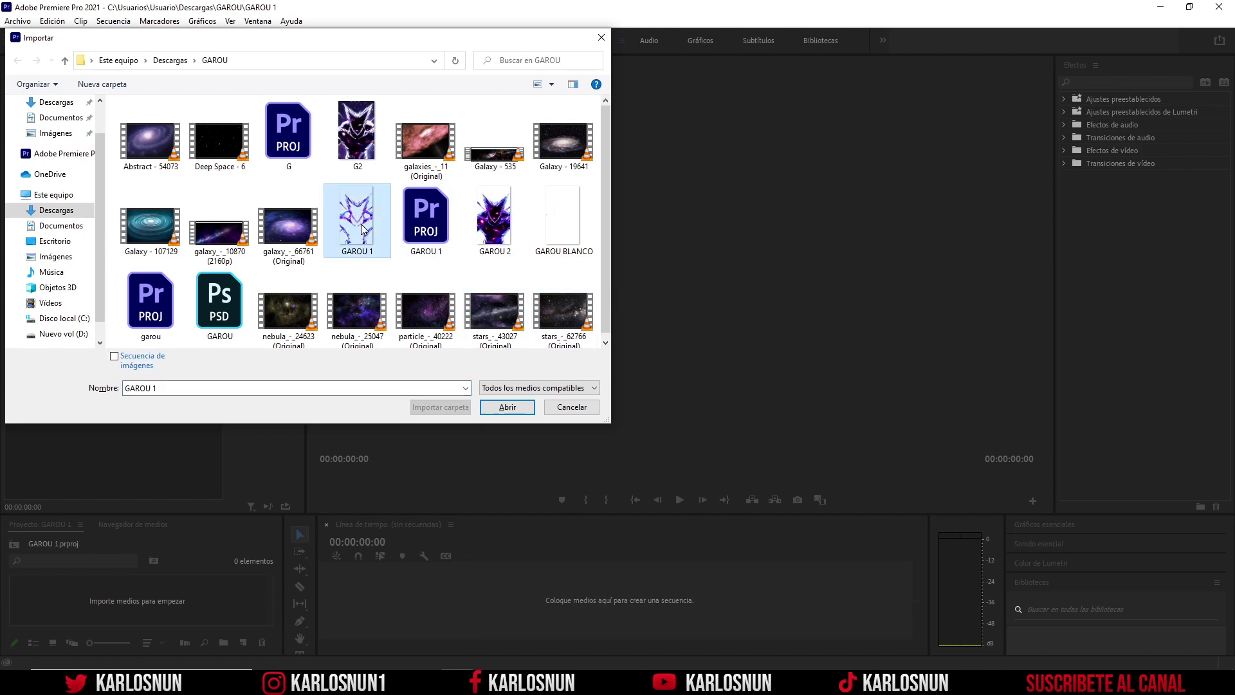
{"action": "left_click", "coordinate": [488, 233], "text": "ctrl"}
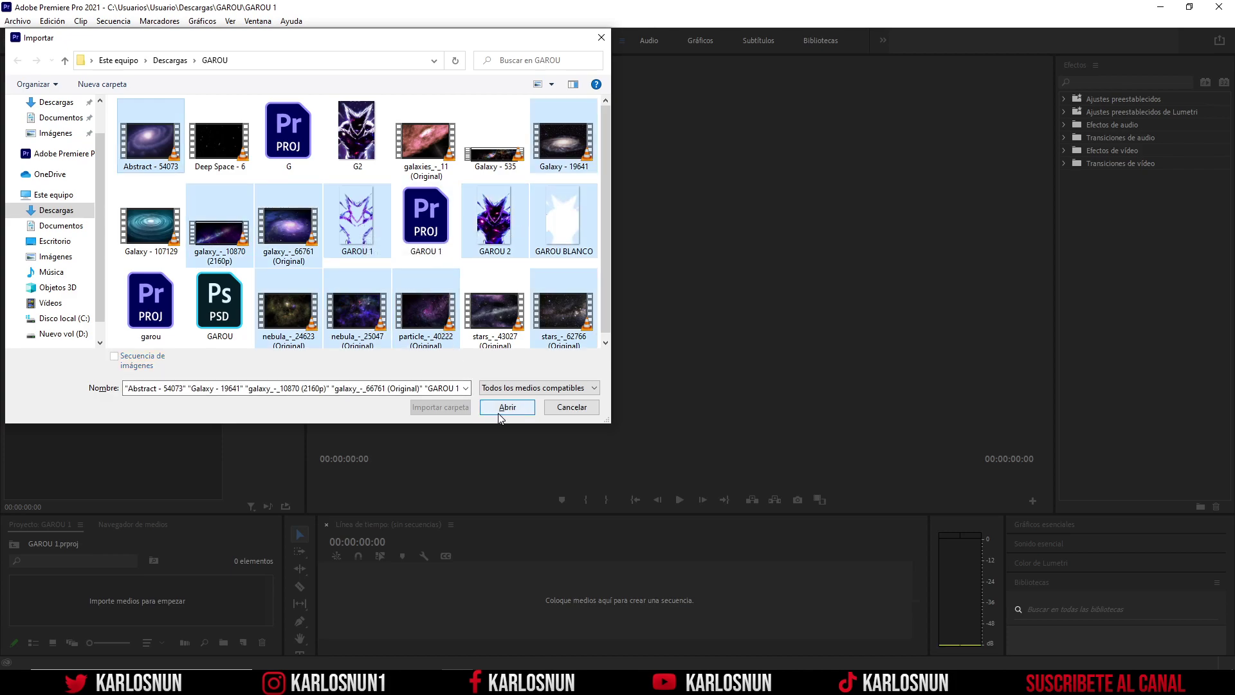
{"action": "left_click", "coordinate": [507, 415]}
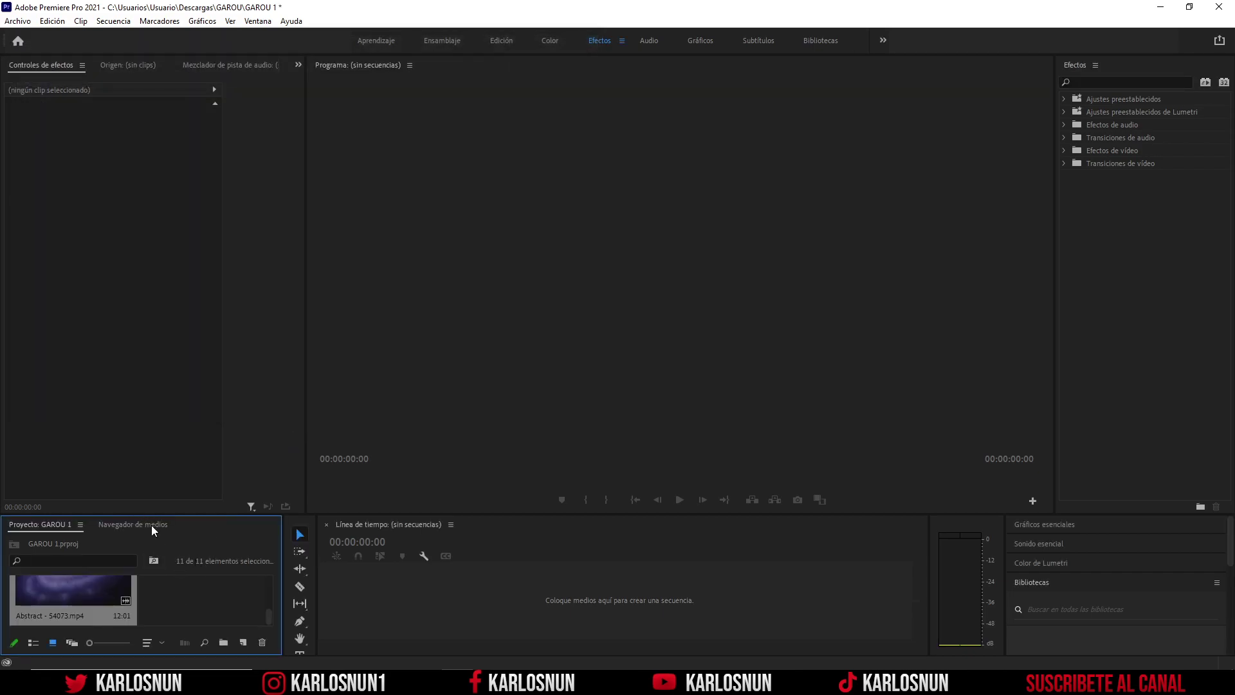
Enlarge the Project panel and select the GAROU BLANCO image.
{"action": "left_click_drag", "start_coordinate": [155, 517], "coordinate": [167, 429]}
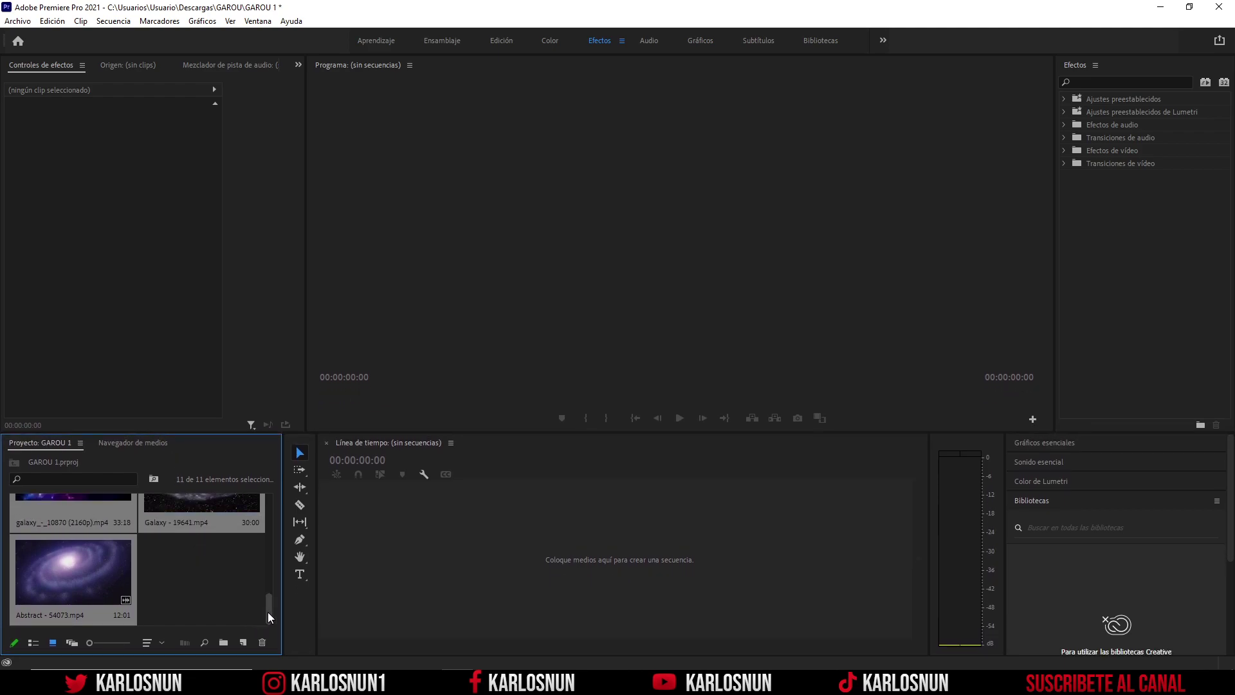
{"action": "left_click_drag", "start_coordinate": [268, 611], "coordinate": [273, 543]}
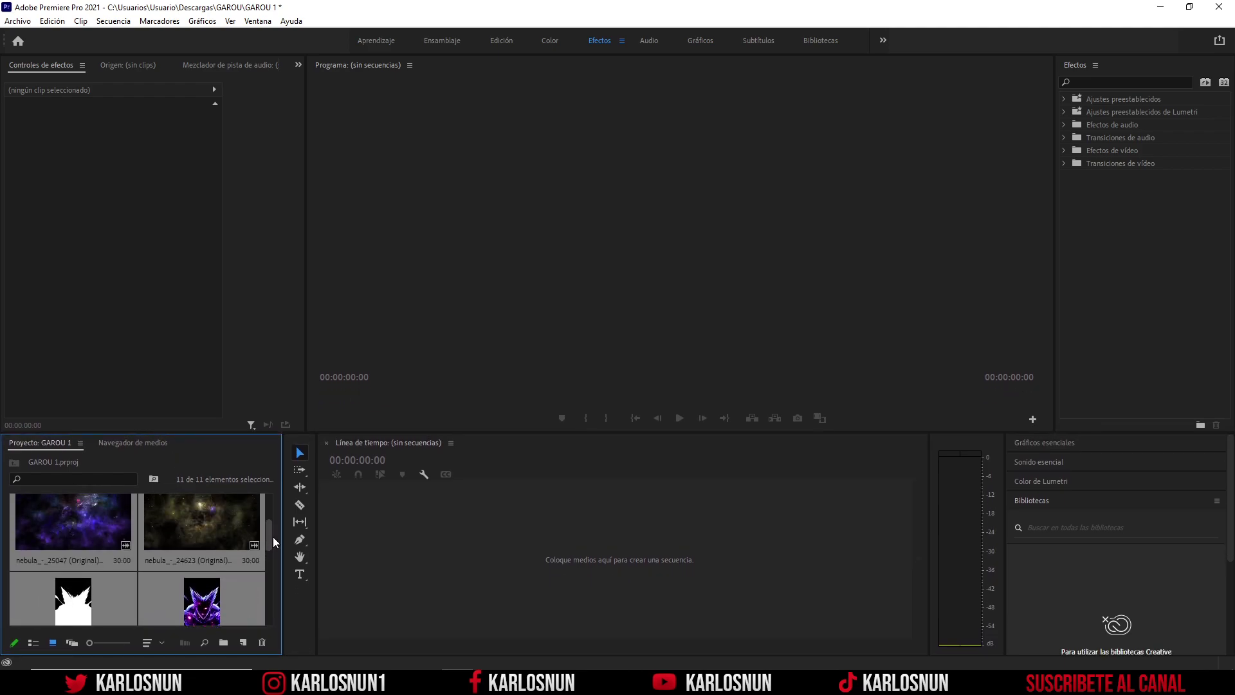
{"action": "left_click", "coordinate": [83, 574]}
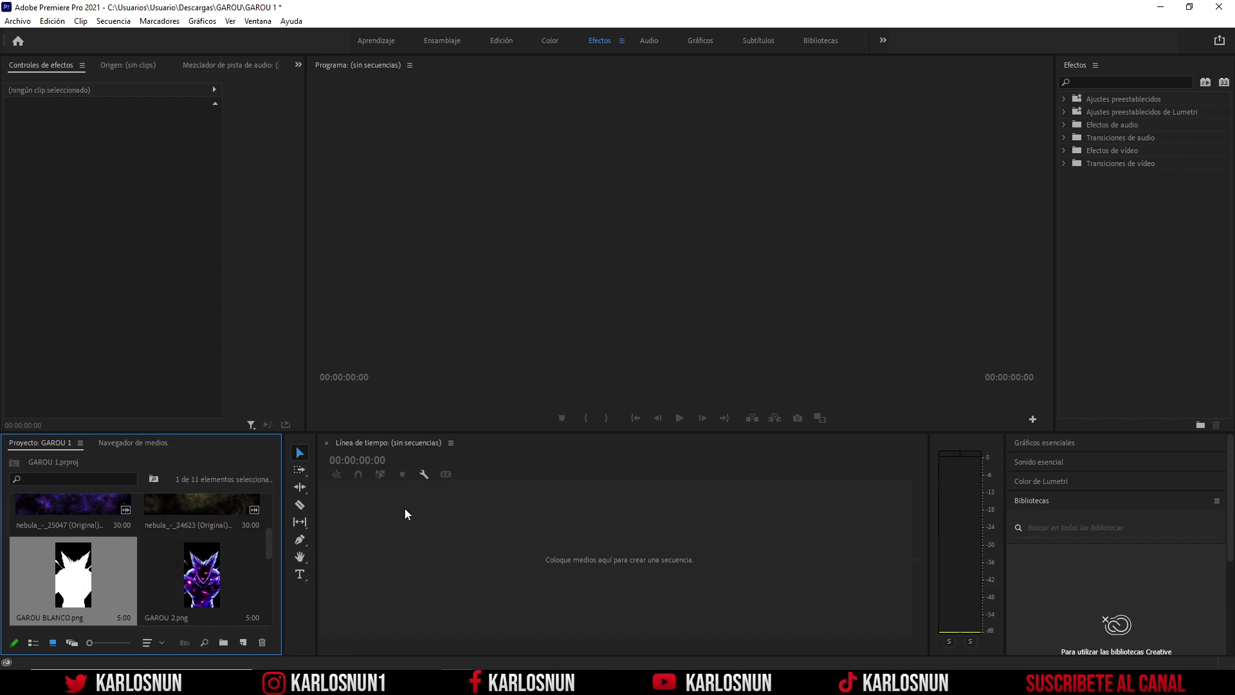
Create a GAROU BLANCO sequence from the white silhouette image.
{"action": "left_click_drag", "start_coordinate": [73, 585], "coordinate": [404, 507]}
{"action": "left_click", "coordinate": [583, 467]}
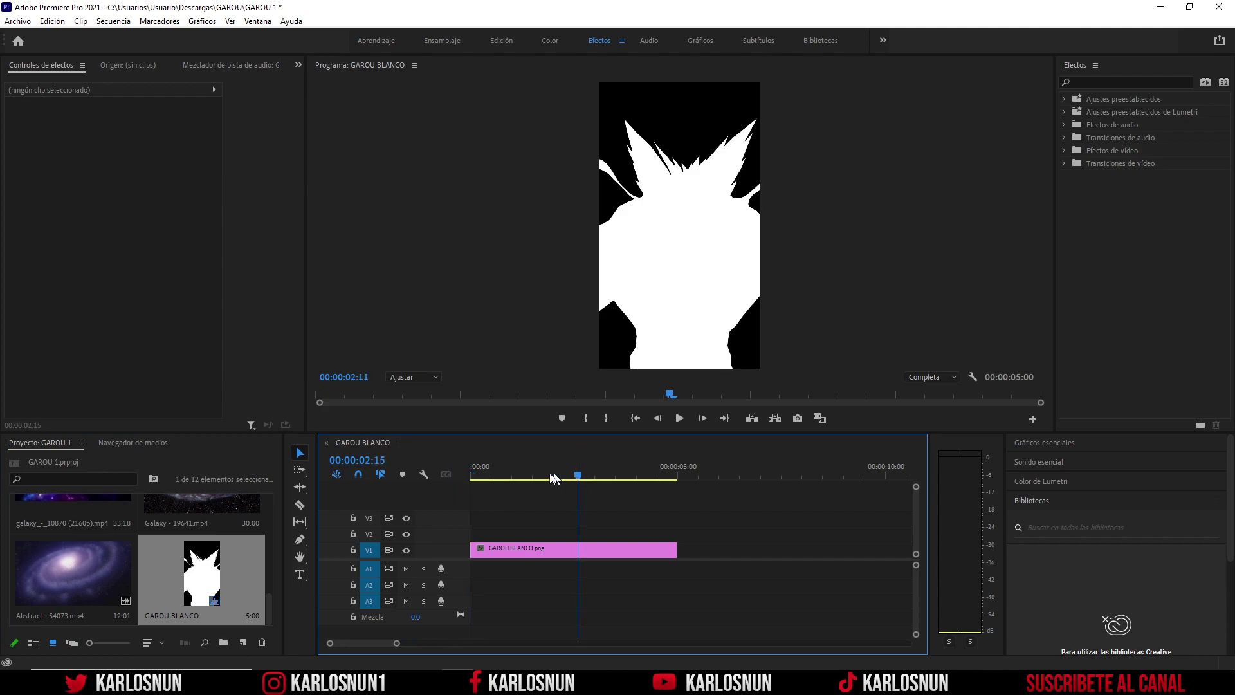
{"action": "mouse_move", "coordinate": [583, 474]}
{"action": "left_mouse_down"}
{"action": "mouse_move", "coordinate": [501, 476]}
{"action": "mouse_move", "coordinate": [568, 473]}
{"action": "left_mouse_up"}
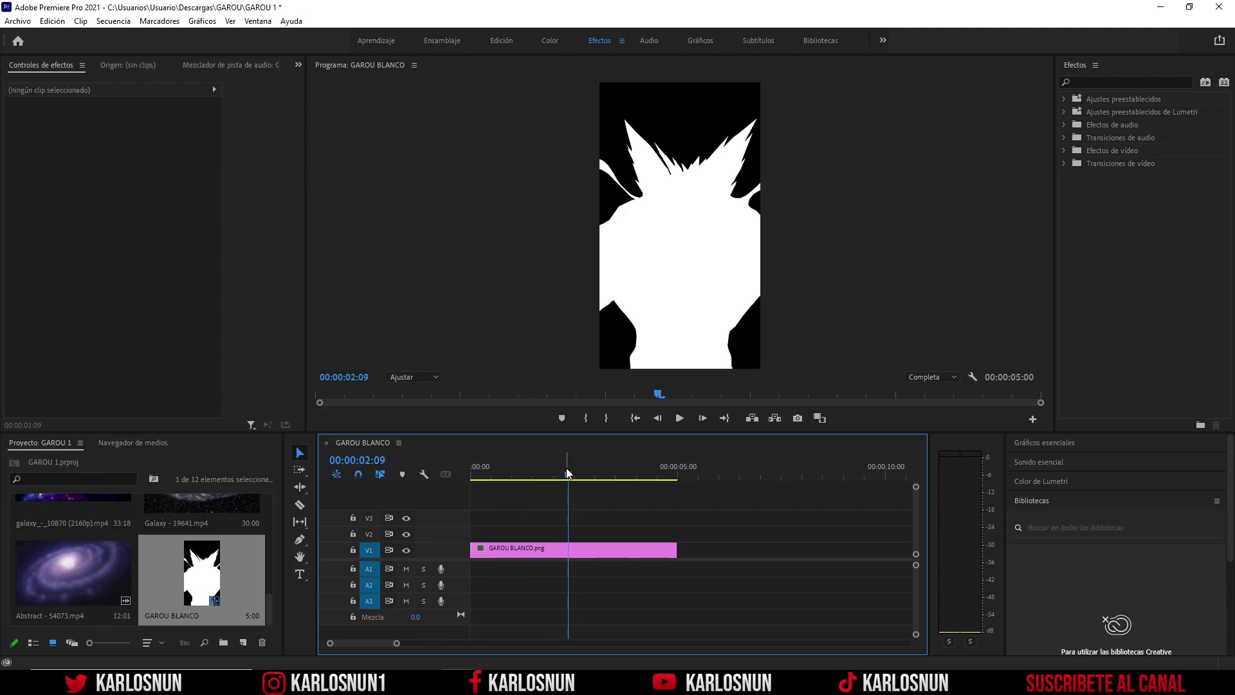
Add a ruler marker at timecode 00:00:10:00.
{"action": "left_click", "coordinate": [369, 461]}
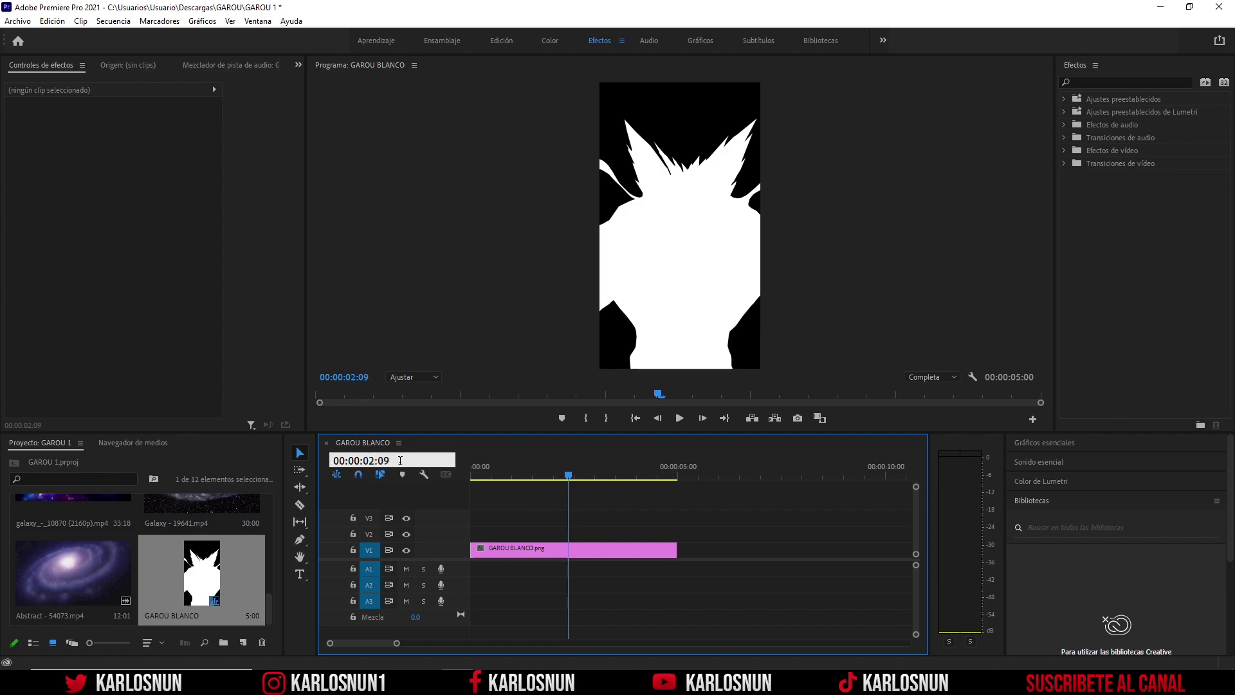
{"action": "key", "text": "BackSpace"}
{"action": "key", "text": "BackSpace"}
{"action": "key", "text": "BackSpace"}
{"action": "type", "text": "10"}
{"action": "key", "text": "Delete"}
{"action": "type", "text": ":"}
{"action": "key", "text": "Return"}
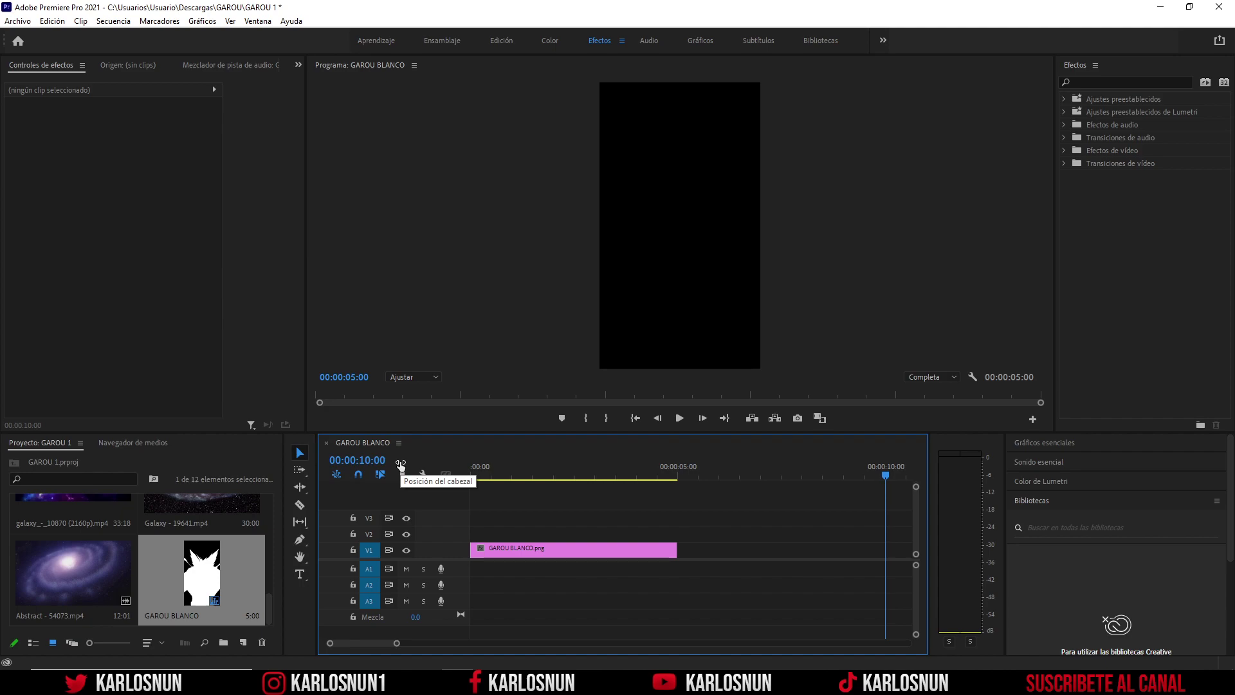
{"action": "right_click", "coordinate": [888, 474]}
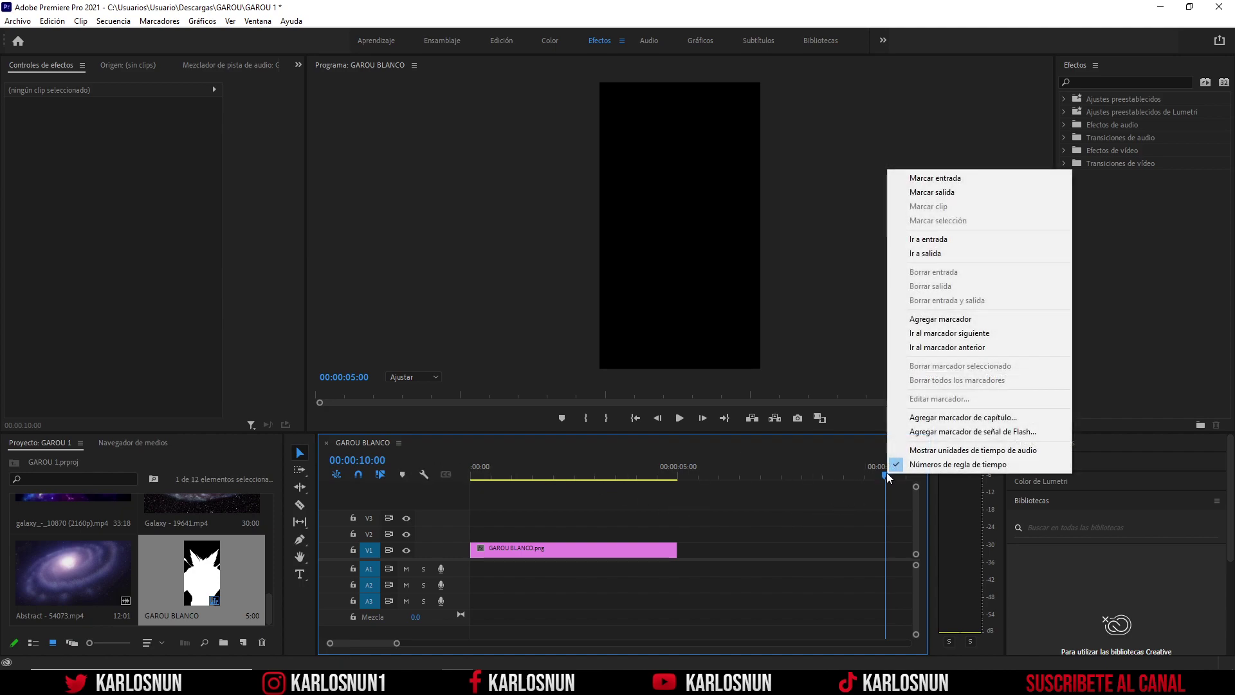
{"action": "left_click", "coordinate": [928, 322]}
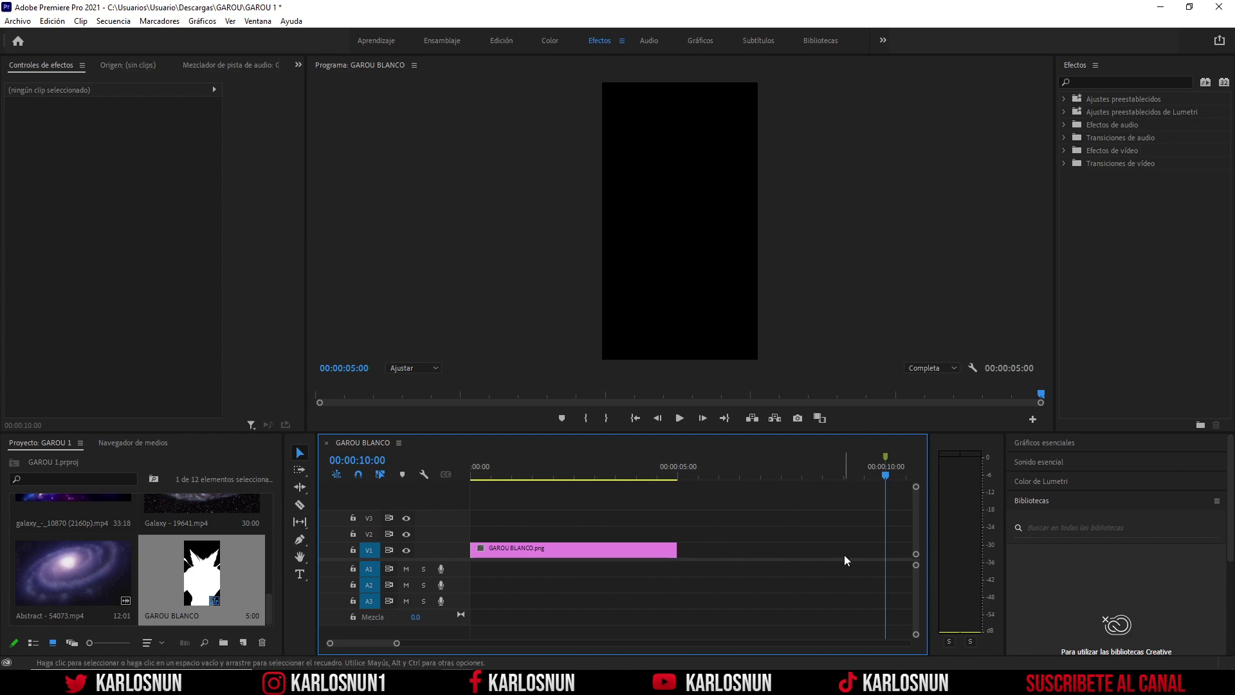
Extend the silhouette image so it ends at the 10-second marker.
{"action": "left_click_drag", "start_coordinate": [397, 644], "coordinate": [405, 644]}
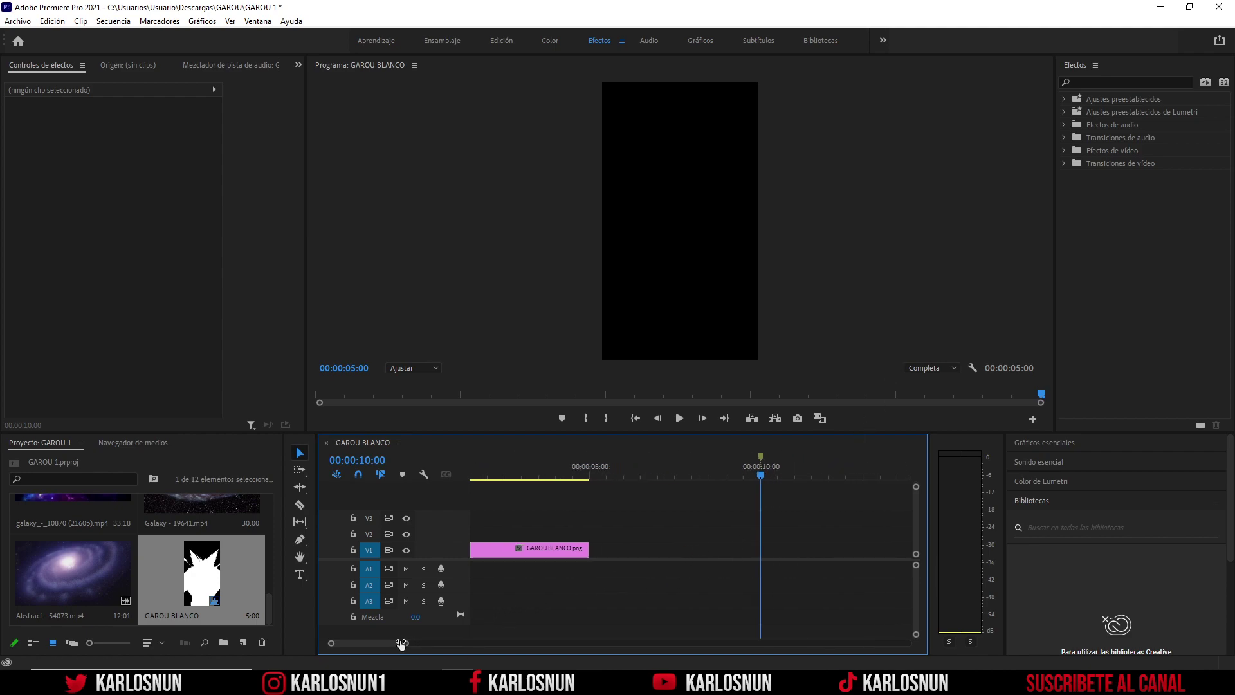
{"action": "left_click_drag", "start_coordinate": [587, 549], "coordinate": [760, 547]}
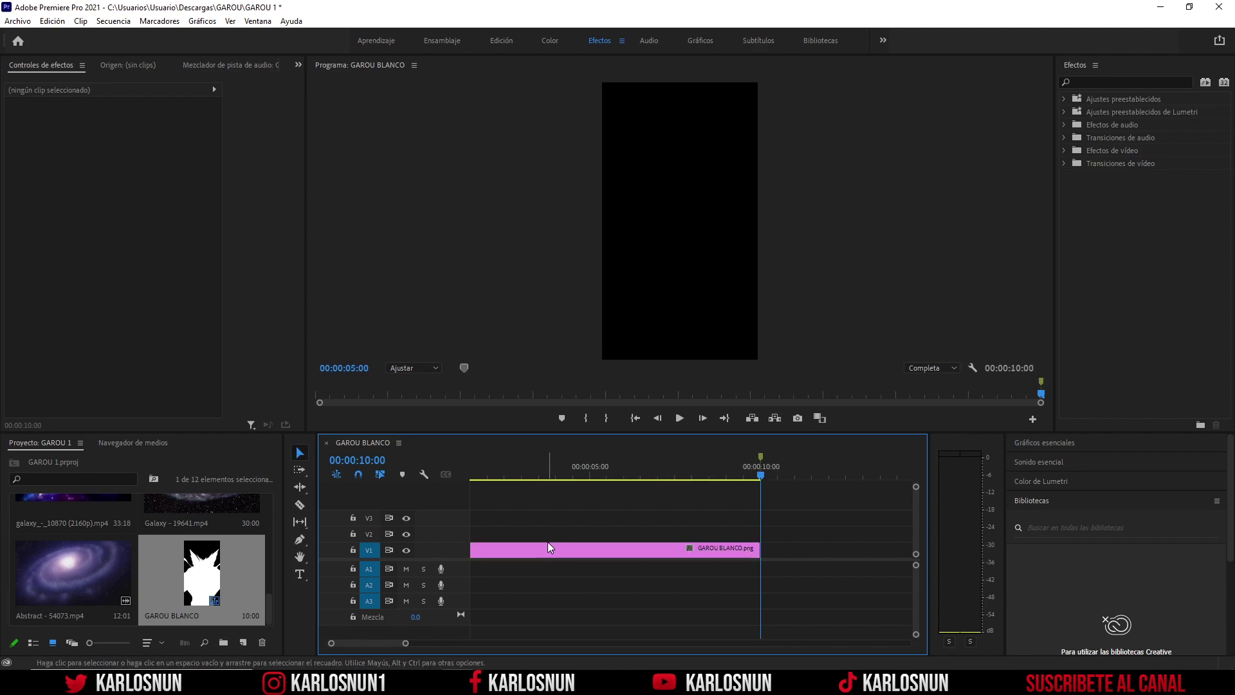
{"action": "left_click", "coordinate": [566, 455]}
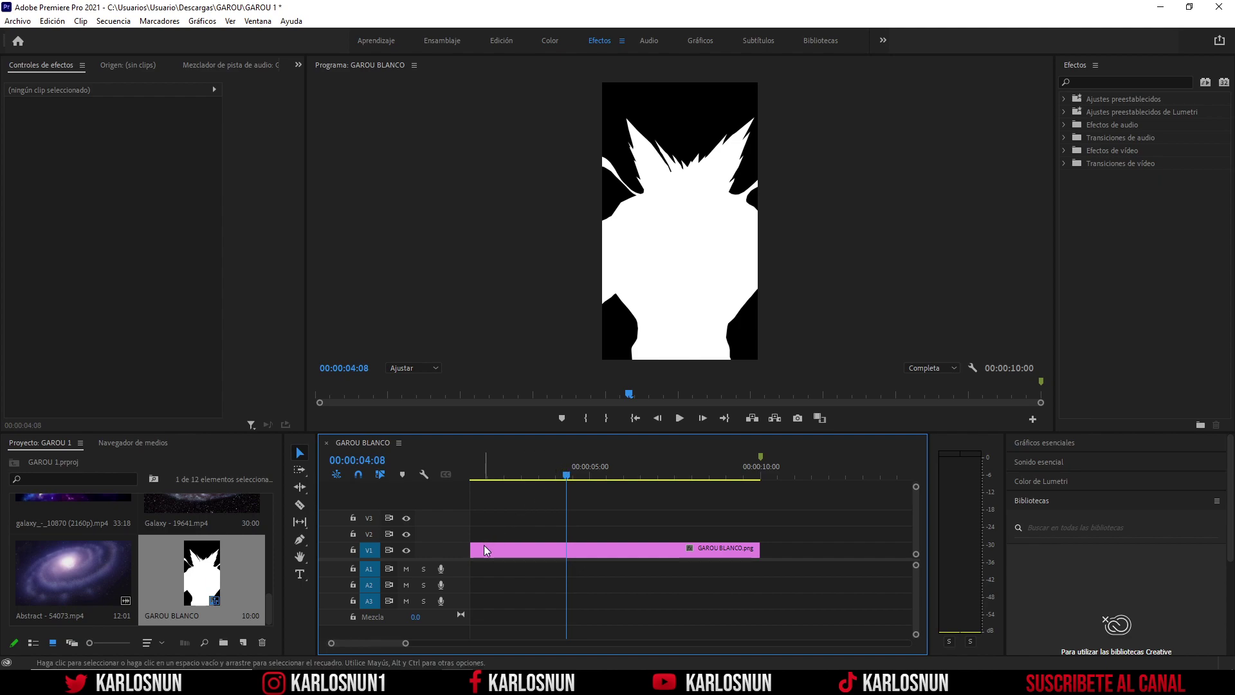
Drag the GAROU BLANCO clip up through new tracks until it sits on V7.
{"action": "left_click_drag", "start_coordinate": [484, 546], "coordinate": [491, 493]}
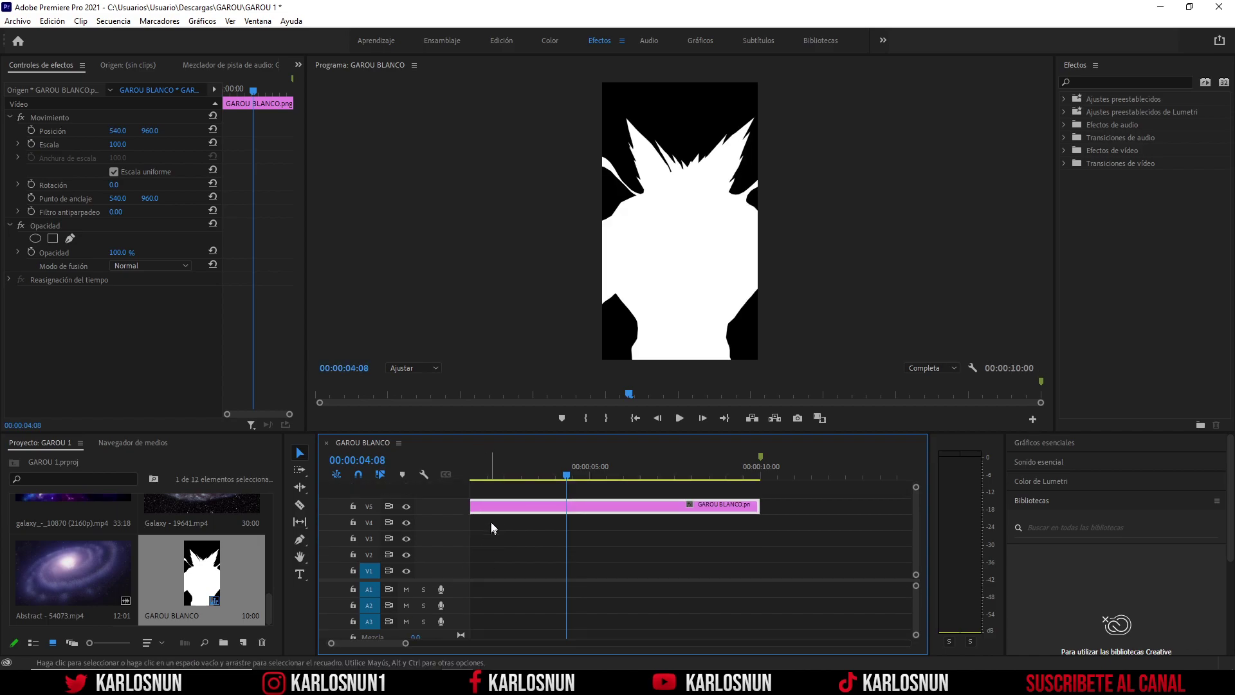
{"action": "left_click_drag", "start_coordinate": [501, 505], "coordinate": [505, 490]}
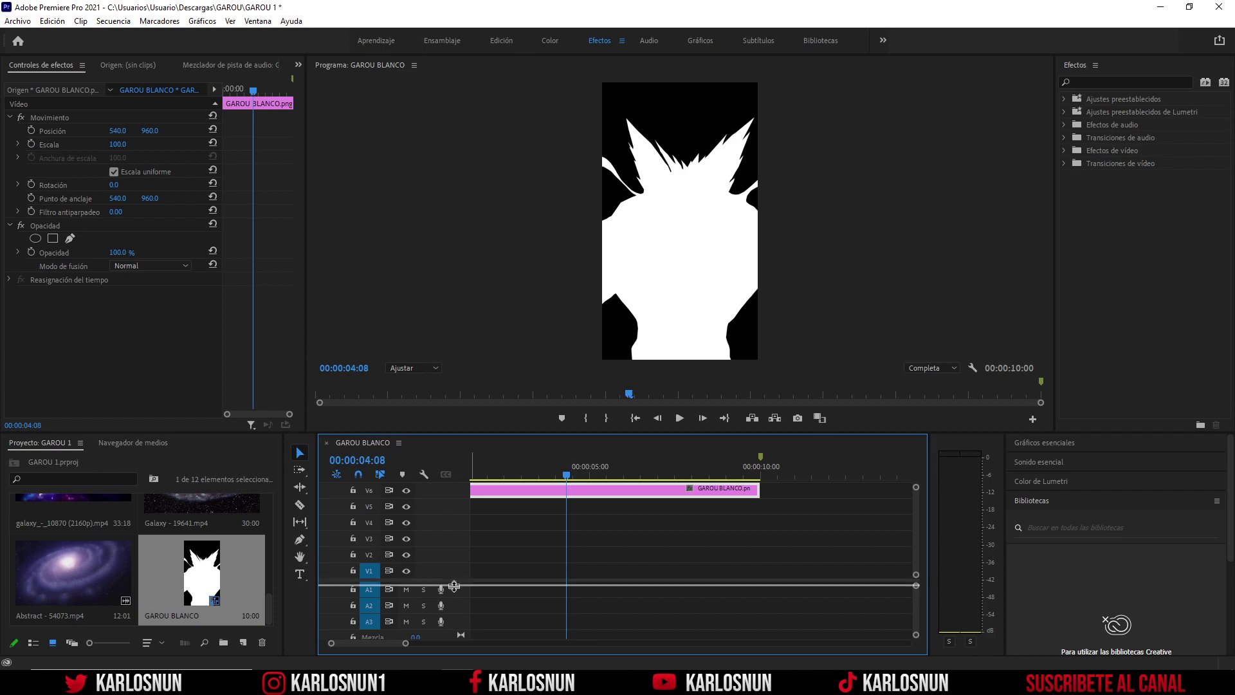
{"action": "left_click_drag", "start_coordinate": [452, 583], "coordinate": [453, 594]}
{"action": "left_click_drag", "start_coordinate": [496, 502], "coordinate": [503, 487]}
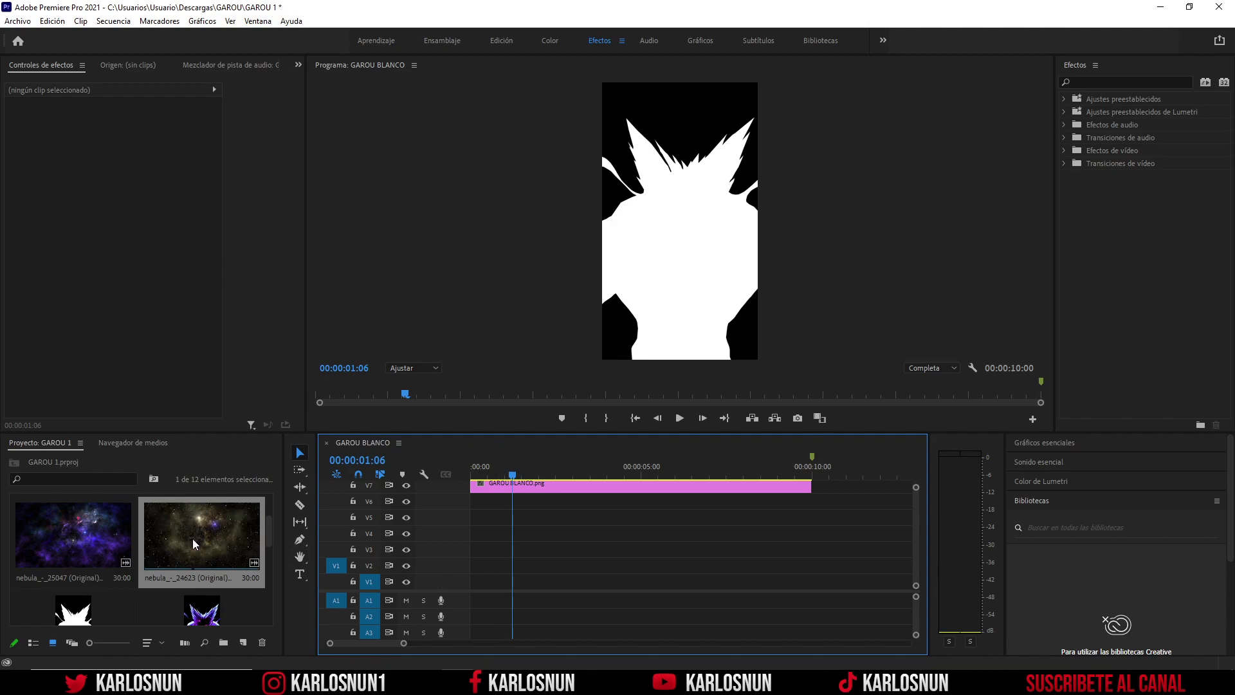
Put the nebula_-_24623 clip on V1, mute A1, cut it at 10 seconds, hide V7.
{"action": "left_click_drag", "start_coordinate": [192, 540], "coordinate": [483, 584]}
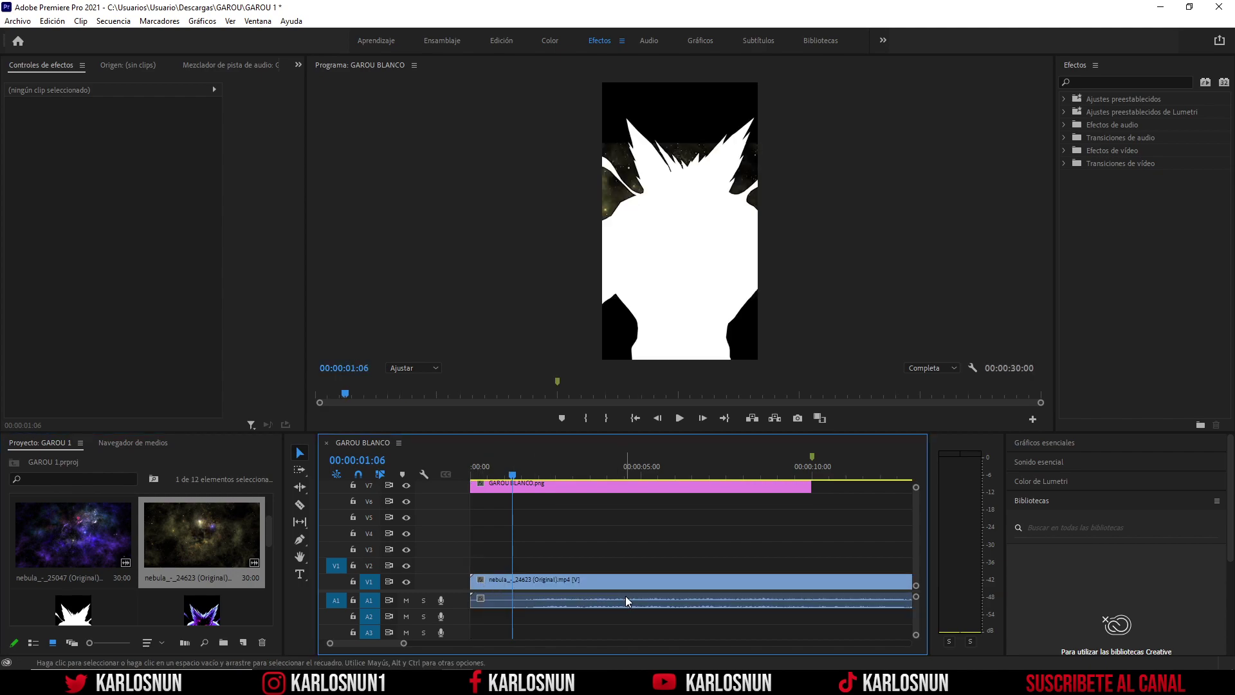
{"action": "left_click", "coordinate": [408, 600]}
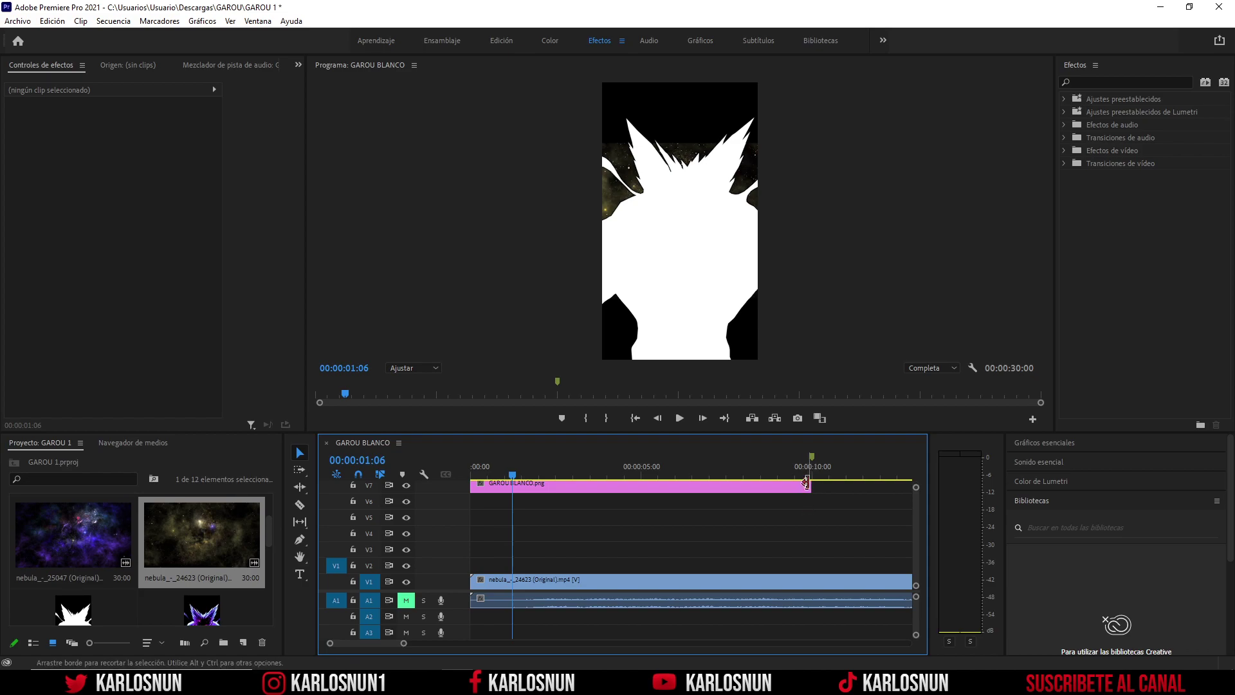
{"action": "left_click", "coordinate": [813, 456]}
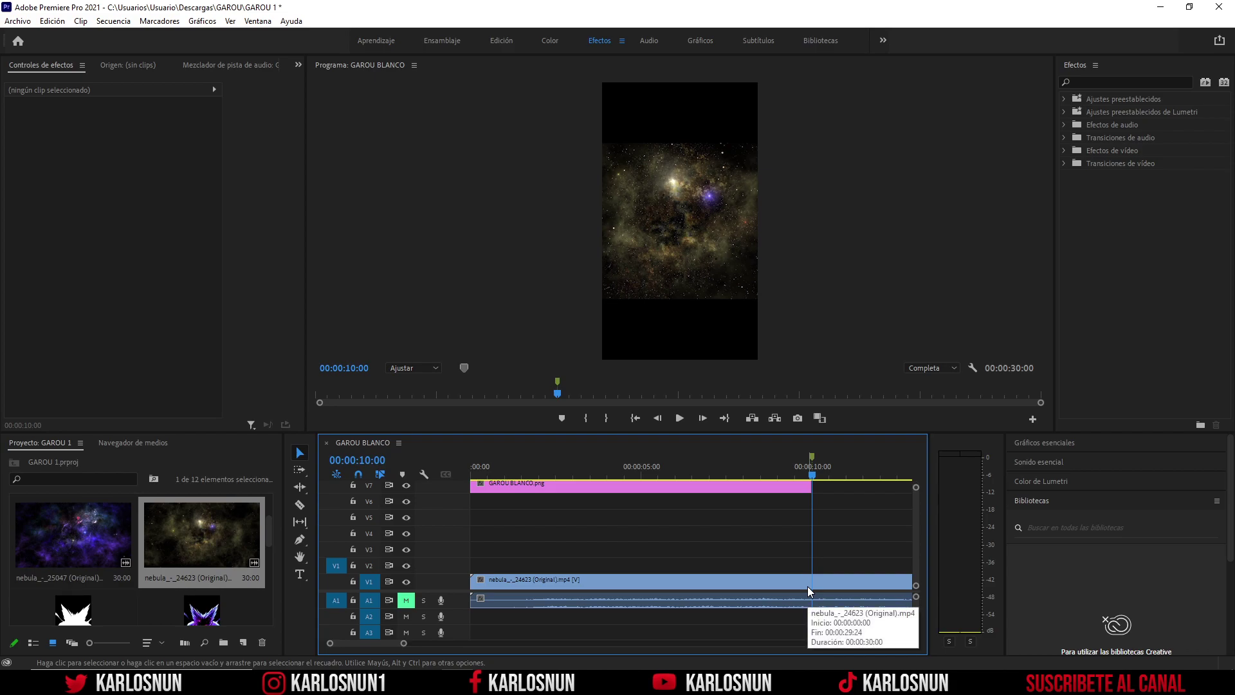
{"action": "key", "text": "c"}
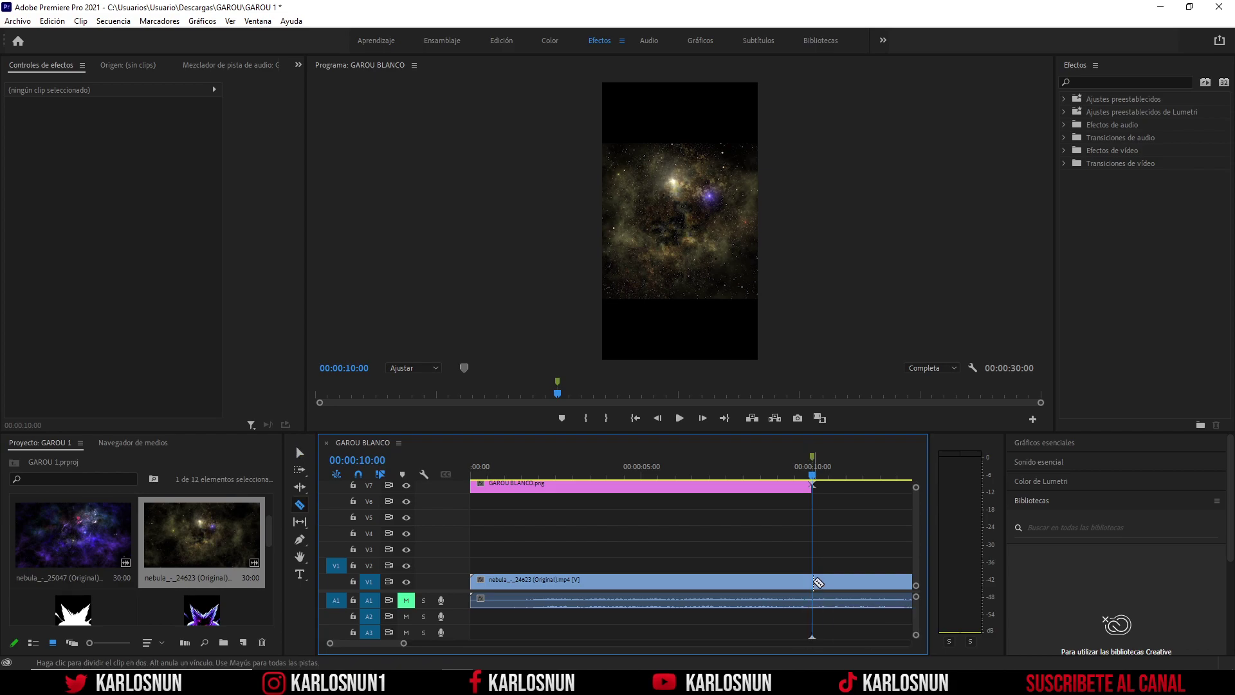
{"action": "left_click", "coordinate": [812, 583]}
{"action": "key", "text": "v"}
{"action": "left_click", "coordinate": [862, 583]}
{"action": "key", "text": "Delete"}
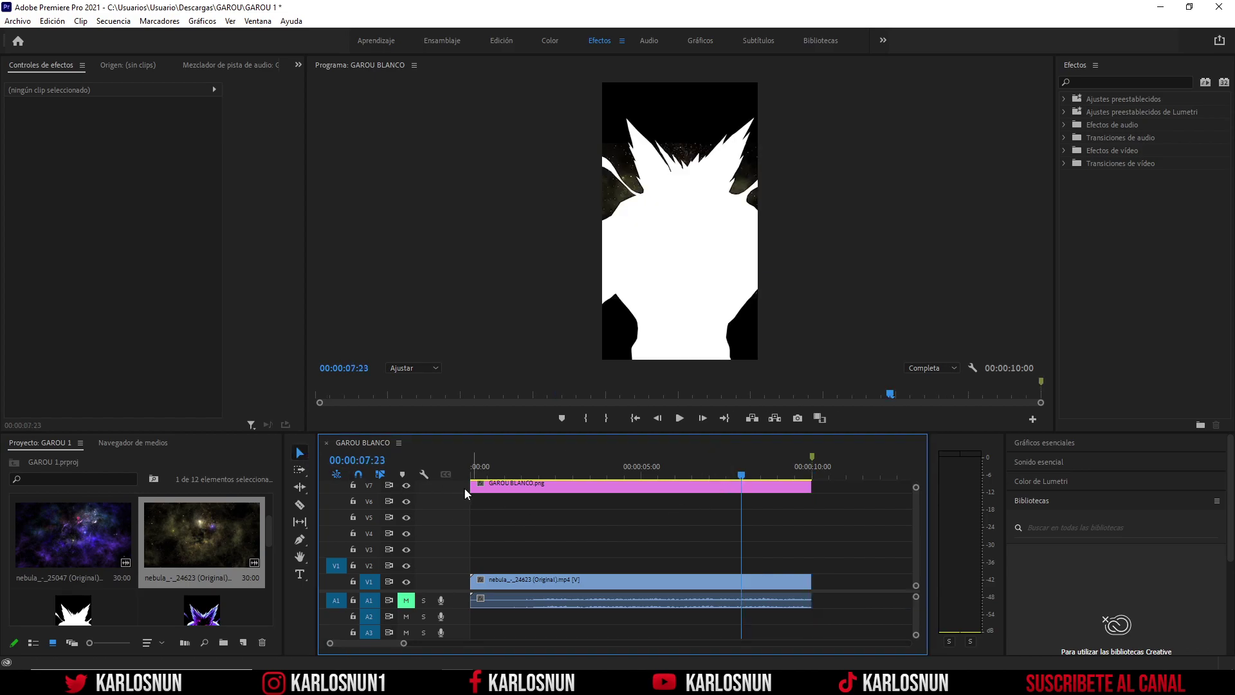
{"action": "left_click", "coordinate": [406, 485]}
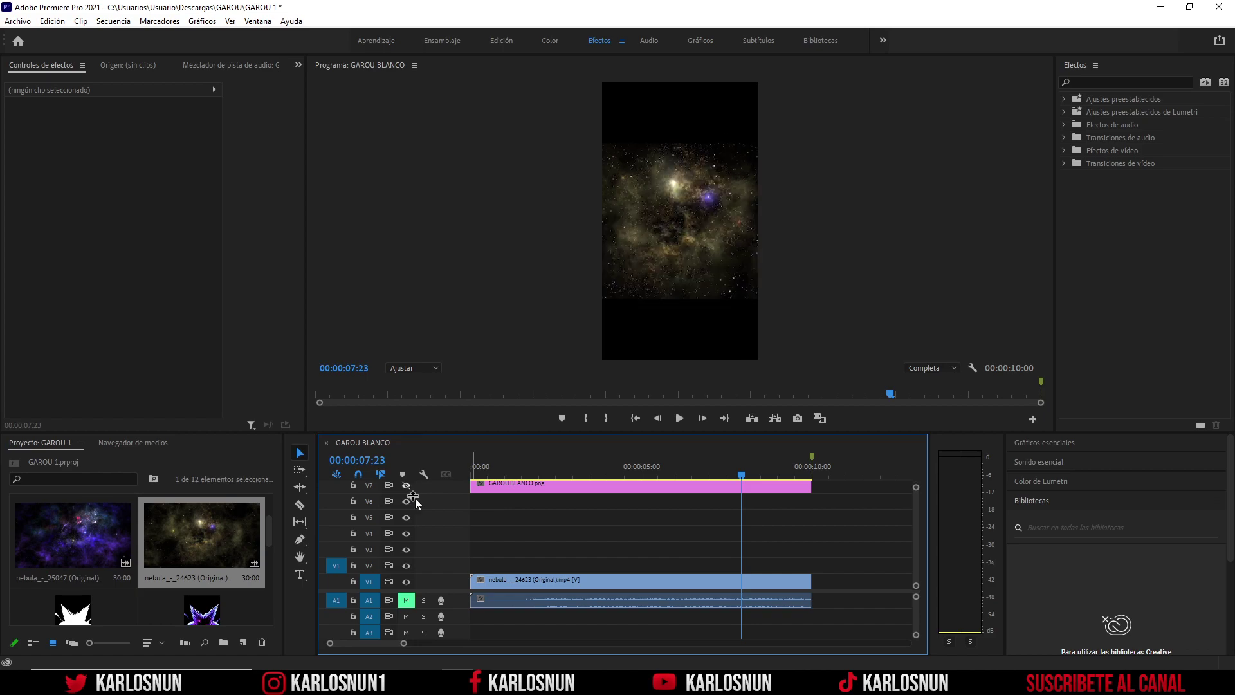
{"action": "left_click", "coordinate": [532, 582]}
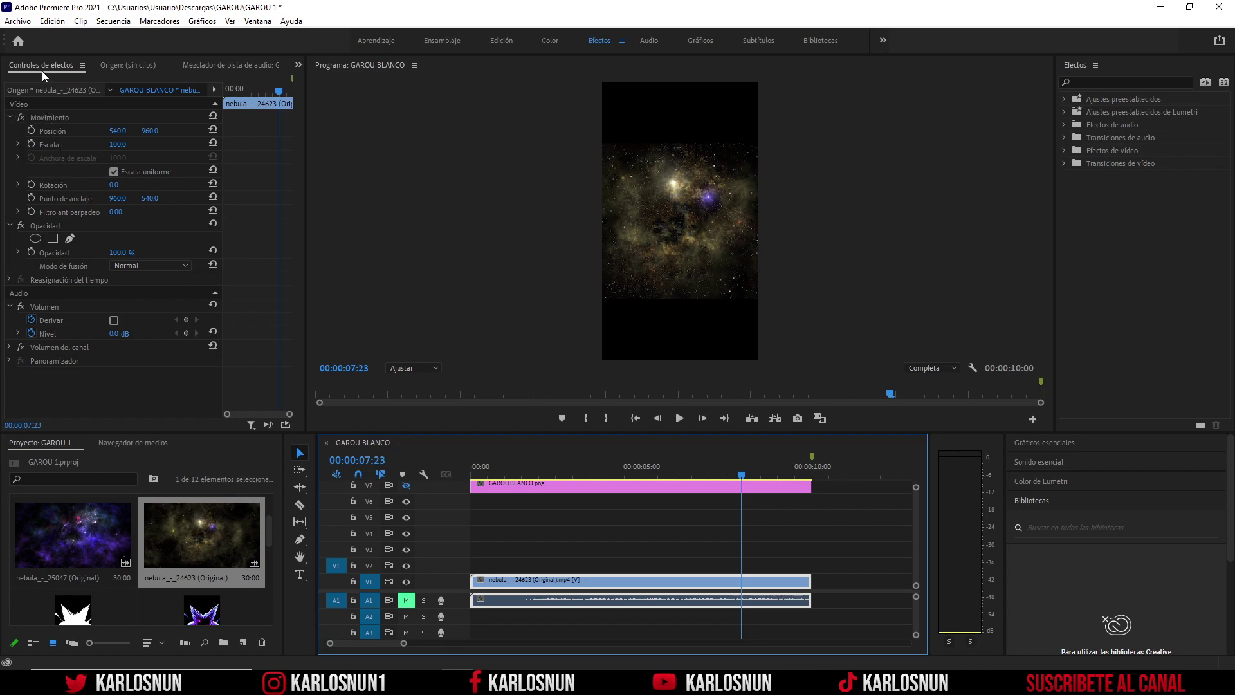
Scale the nebula to 181%, turn V7 back on, and play the sequence from the start.
{"action": "left_click_drag", "start_coordinate": [114, 144], "coordinate": [166, 144]}
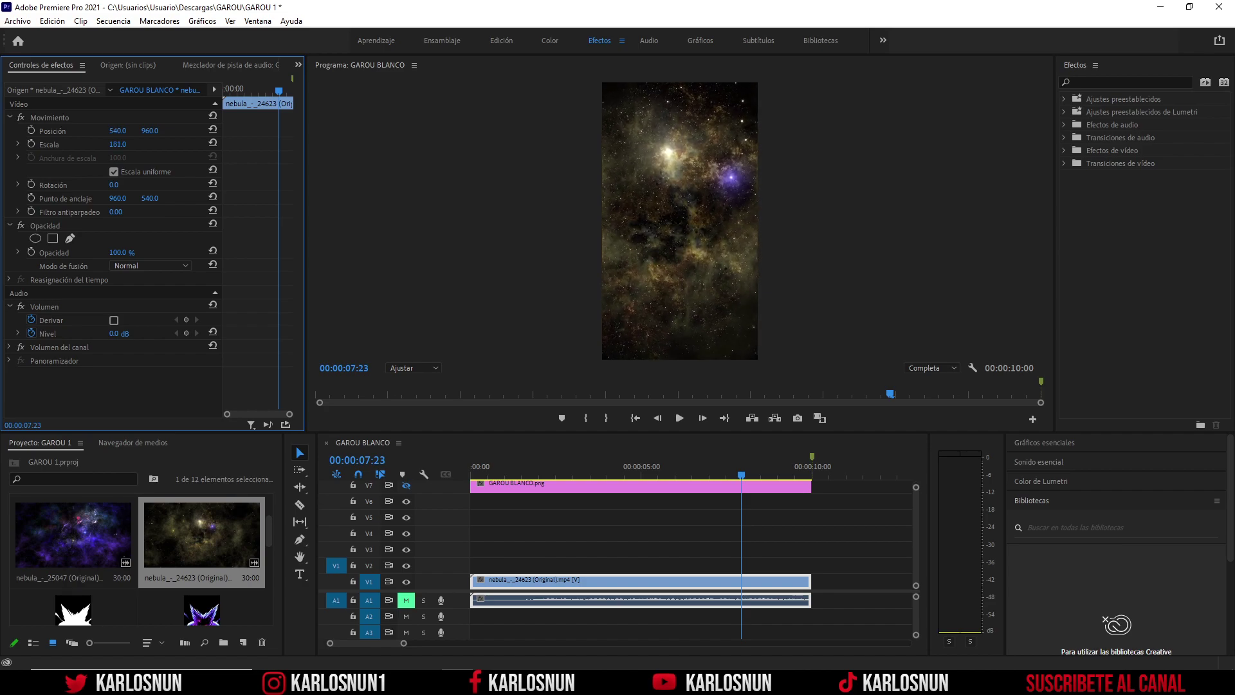
{"action": "left_click", "coordinate": [406, 485]}
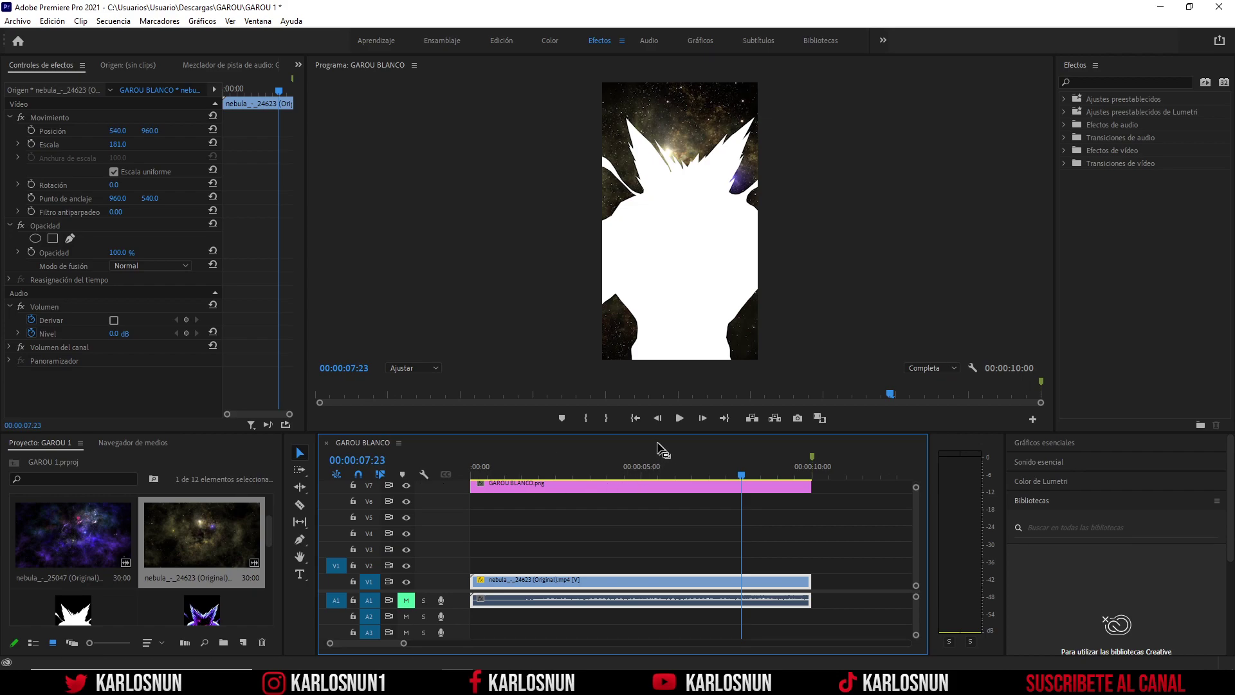
{"action": "left_click", "coordinate": [637, 419]}
{"action": "left_click", "coordinate": [677, 422]}
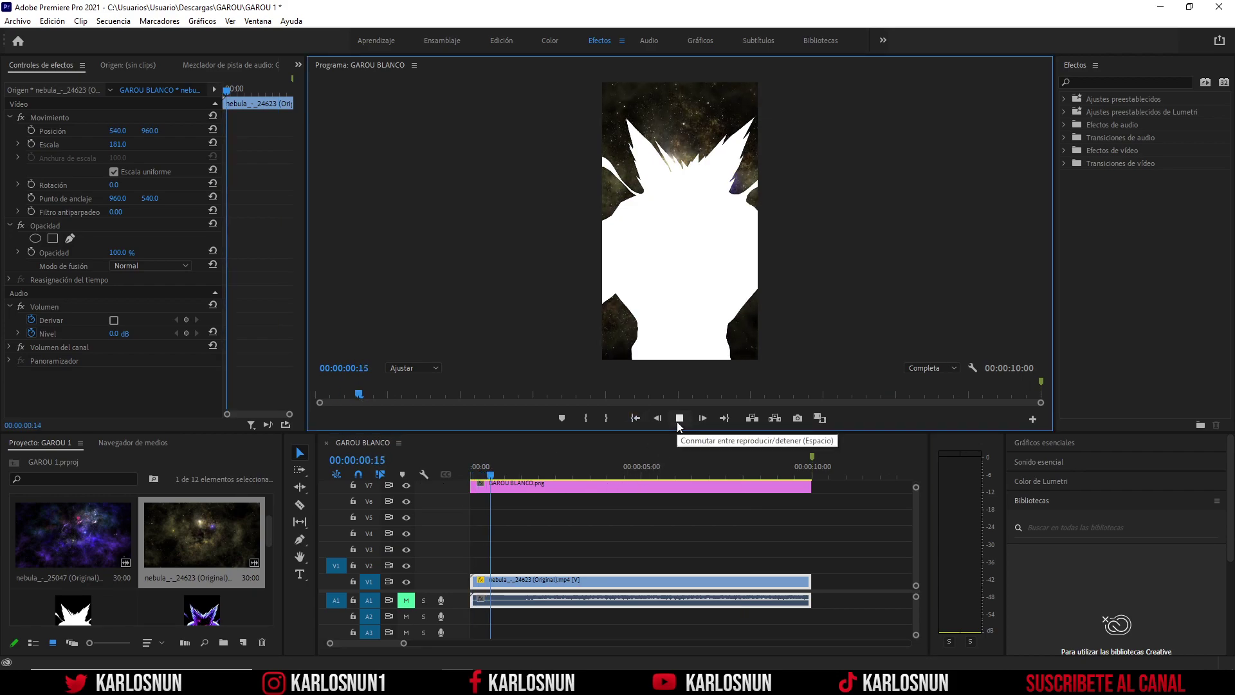
{"action": "left_click", "coordinate": [677, 422]}
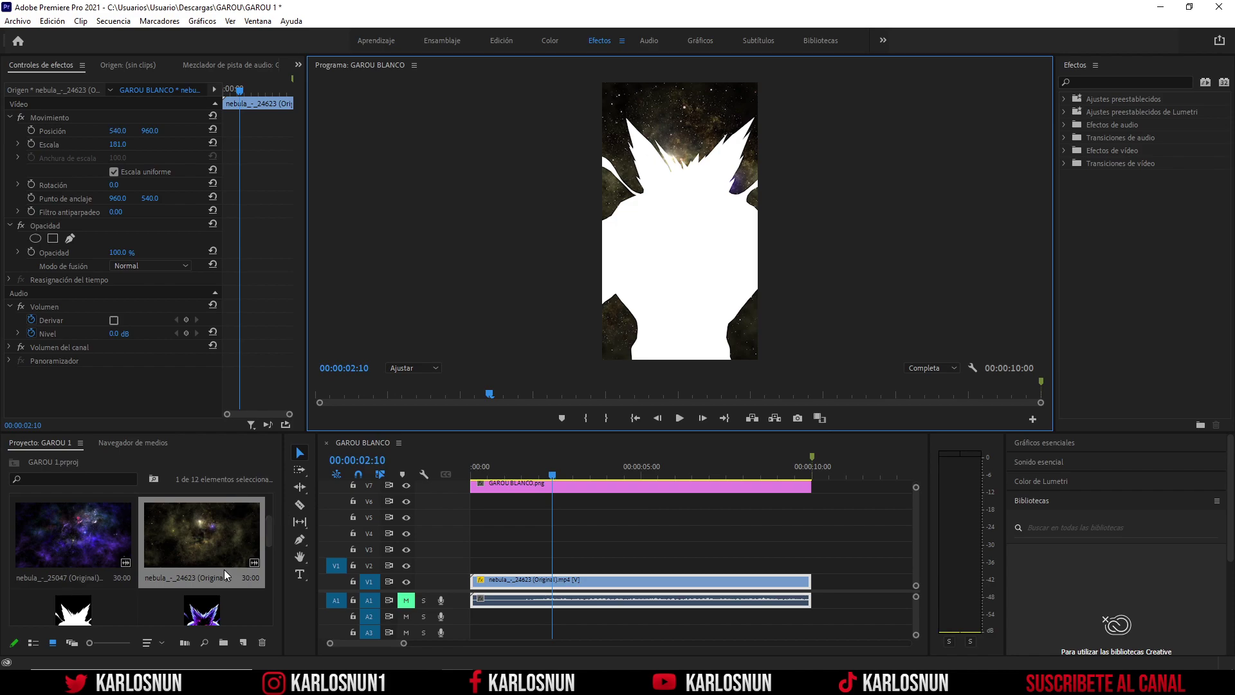
Place the purple galaxy_-_10870 clip on V2 at the sequence start.
{"action": "mouse_move", "coordinate": [269, 533]}
{"action": "left_mouse_down"}
{"action": "mouse_move", "coordinate": [271, 514]}
{"action": "mouse_move", "coordinate": [276, 594]}
{"action": "left_mouse_up"}
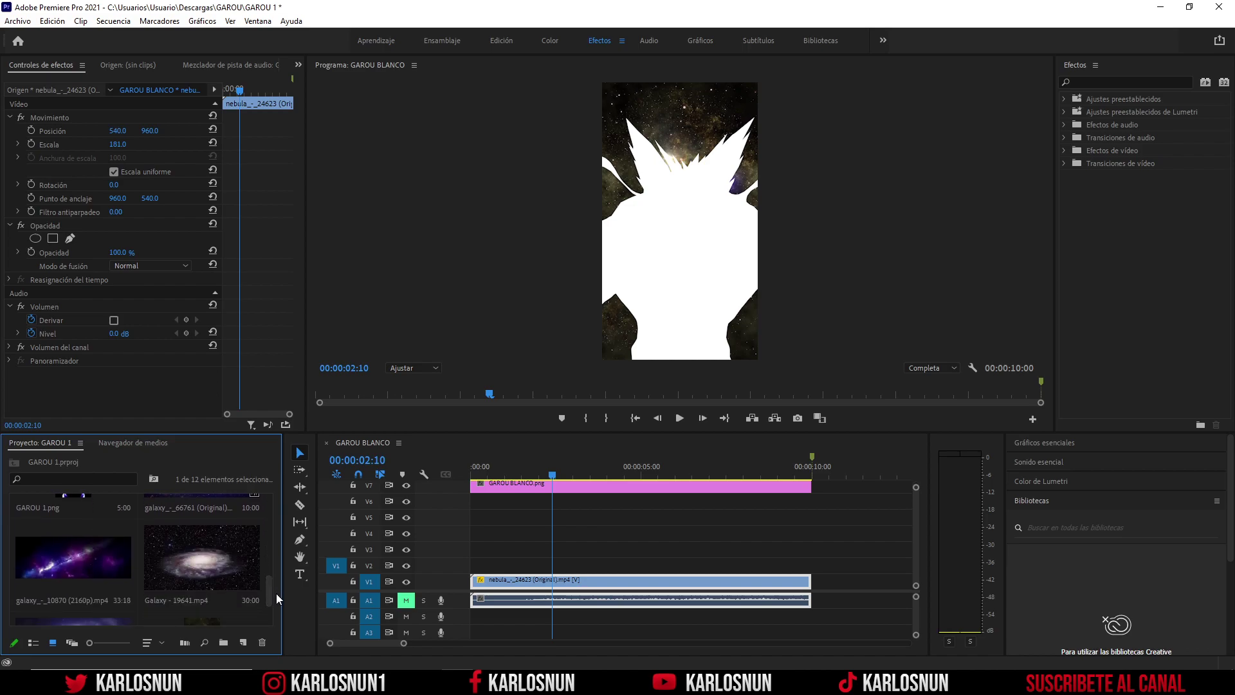
{"action": "left_click", "coordinate": [83, 570]}
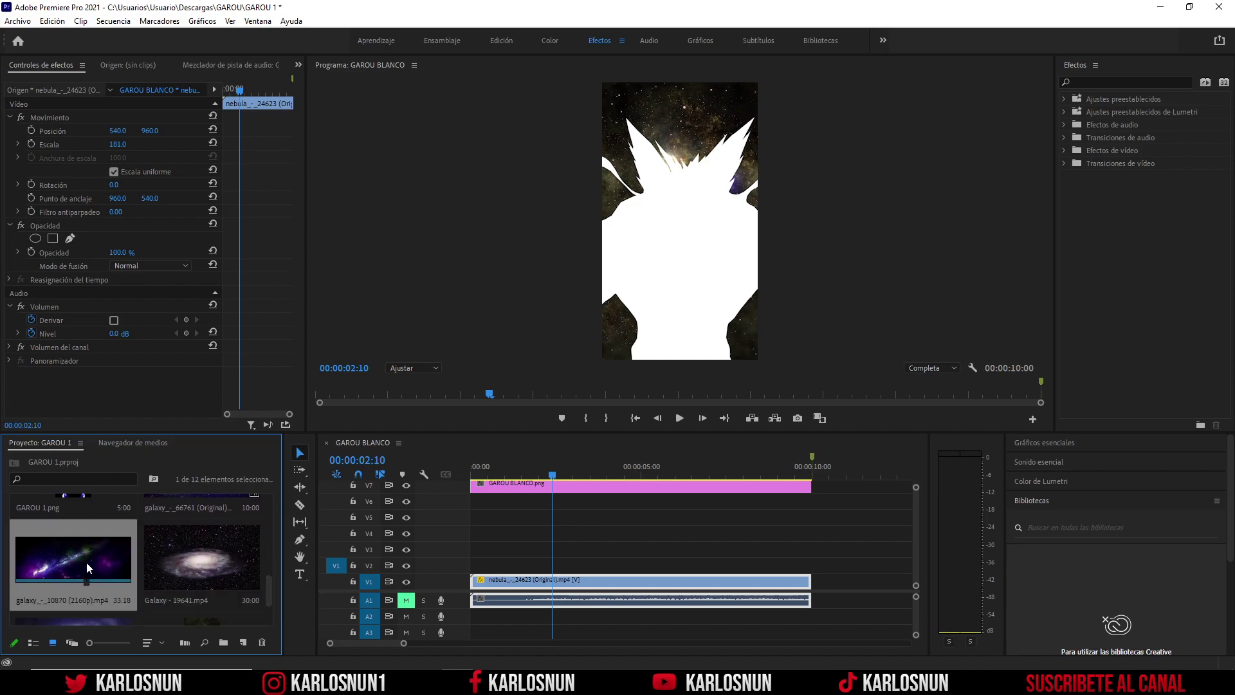
{"action": "mouse_move", "coordinate": [86, 561]}
{"action": "left_mouse_down"}
{"action": "mouse_move", "coordinate": [404, 535]}
{"action": "mouse_move", "coordinate": [491, 566]}
{"action": "left_mouse_up"}
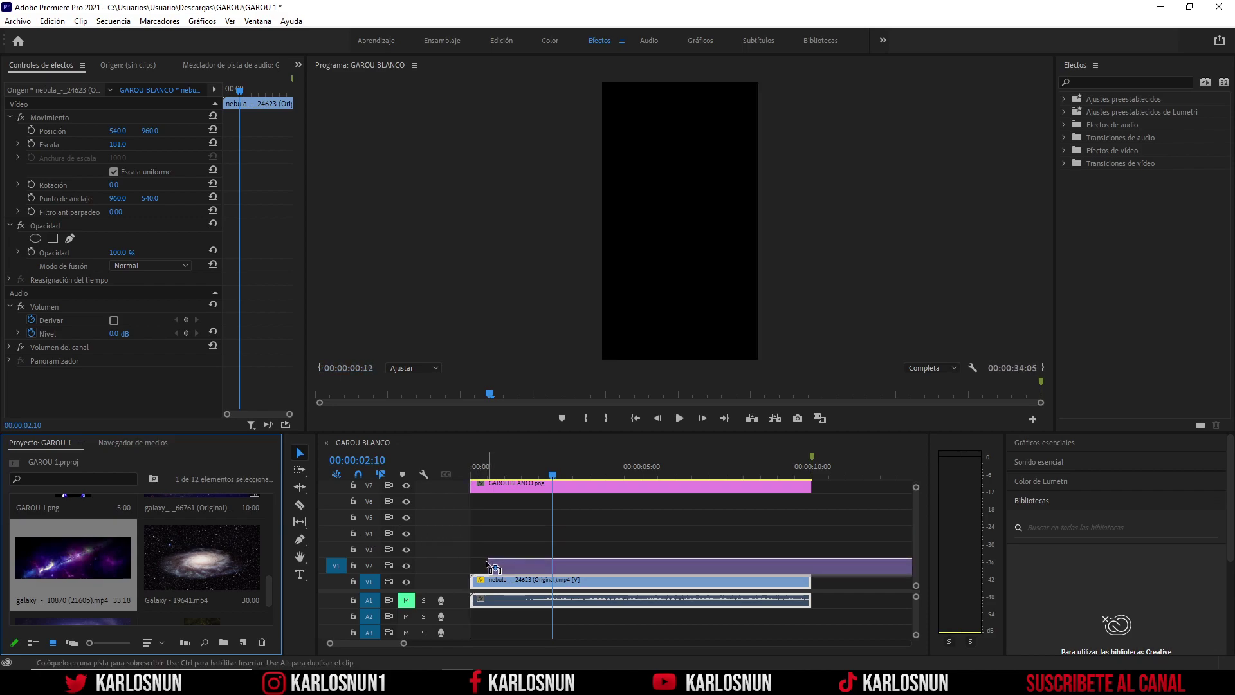
{"action": "left_click_drag", "start_coordinate": [490, 566], "coordinate": [474, 566]}
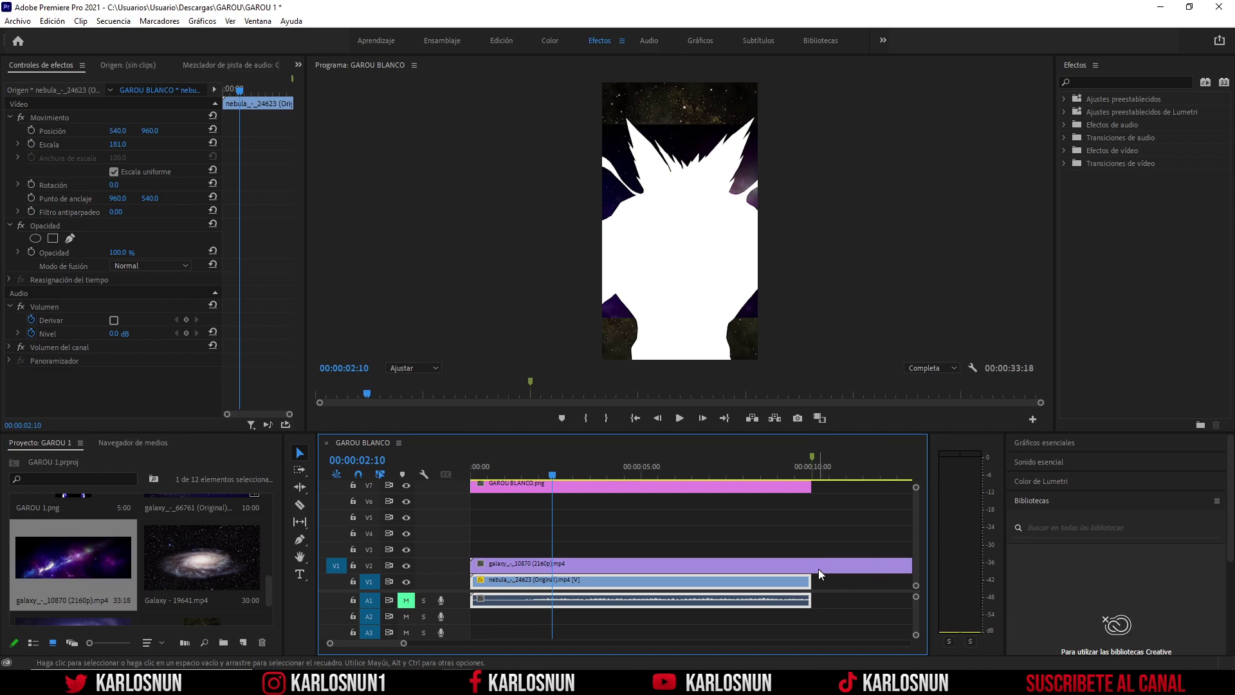
Razor the galaxy clip at 10 seconds and delete the tail piece.
{"action": "key", "text": "c"}
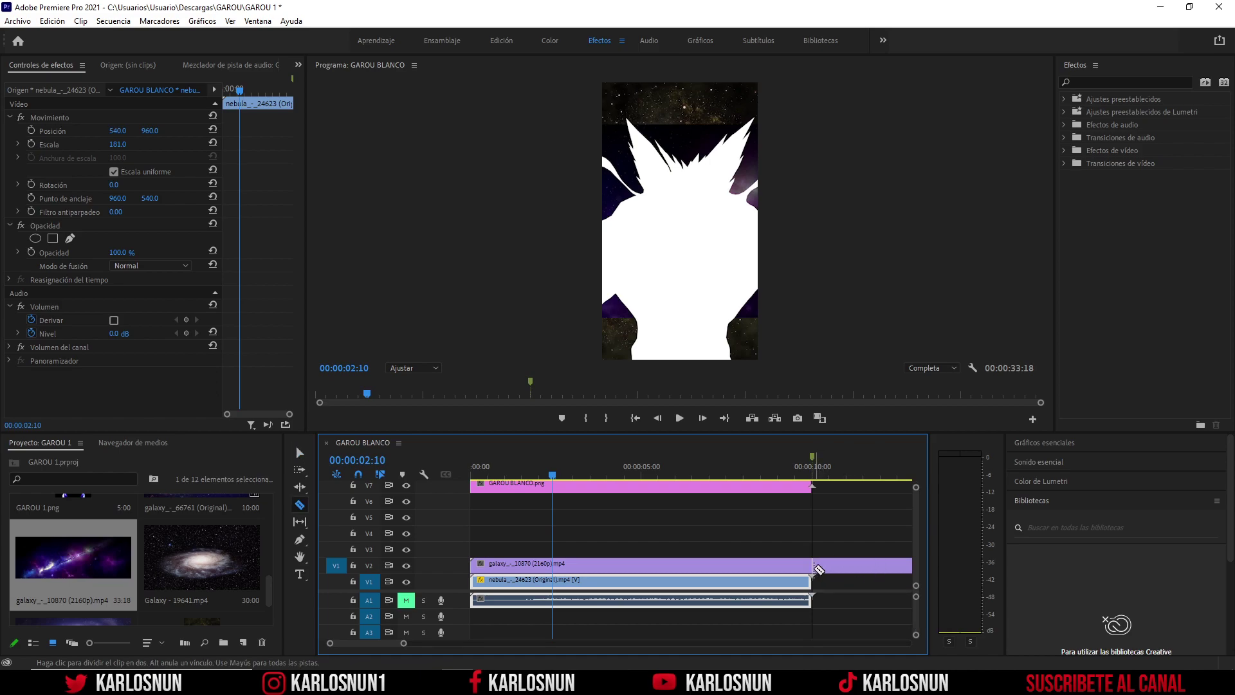
{"action": "left_click", "coordinate": [813, 566]}
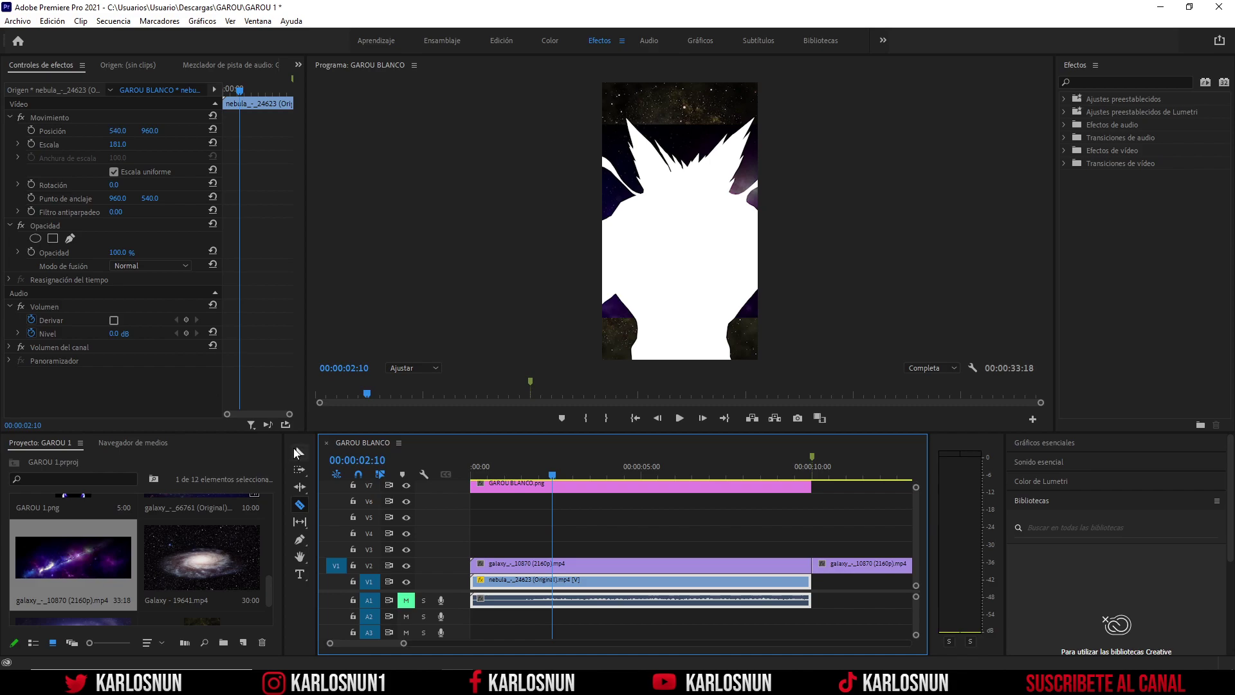
{"action": "left_click", "coordinate": [297, 453]}
{"action": "left_click", "coordinate": [864, 569]}
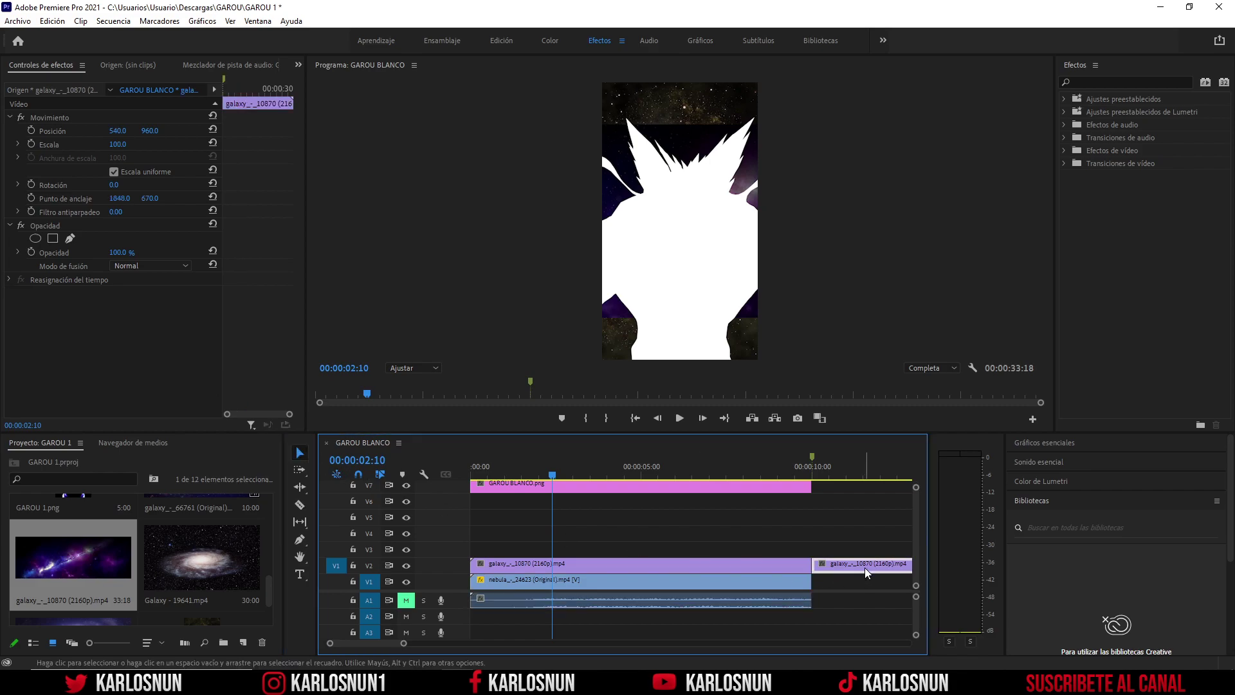
{"action": "key", "text": "Delete"}
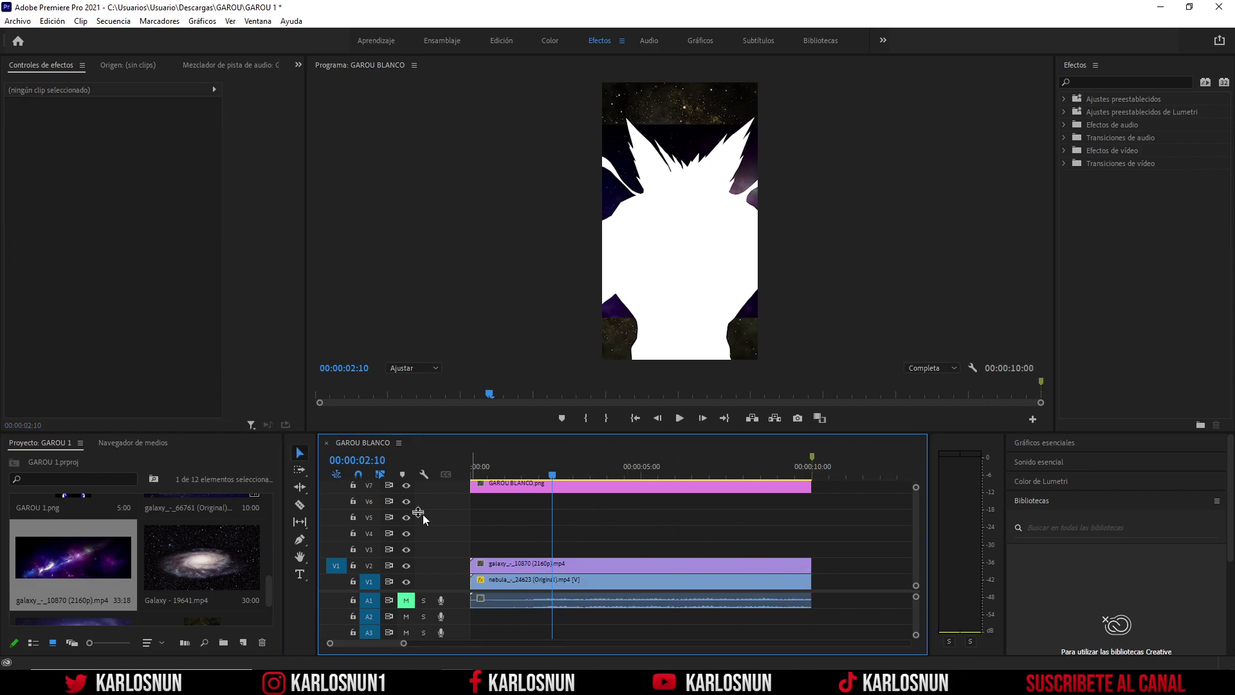
Hide V7, scale the galaxy clip on V2 to 148%, then show the silhouette again.
{"action": "left_click", "coordinate": [407, 488]}
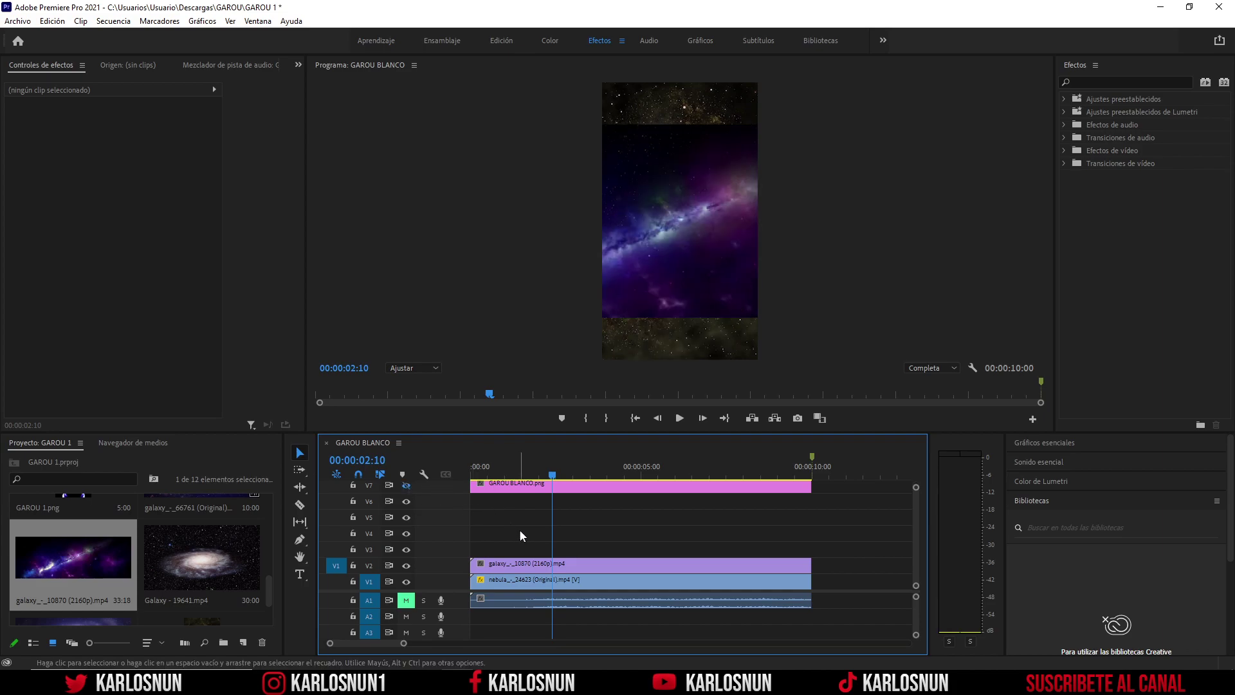
{"action": "left_click", "coordinate": [563, 562]}
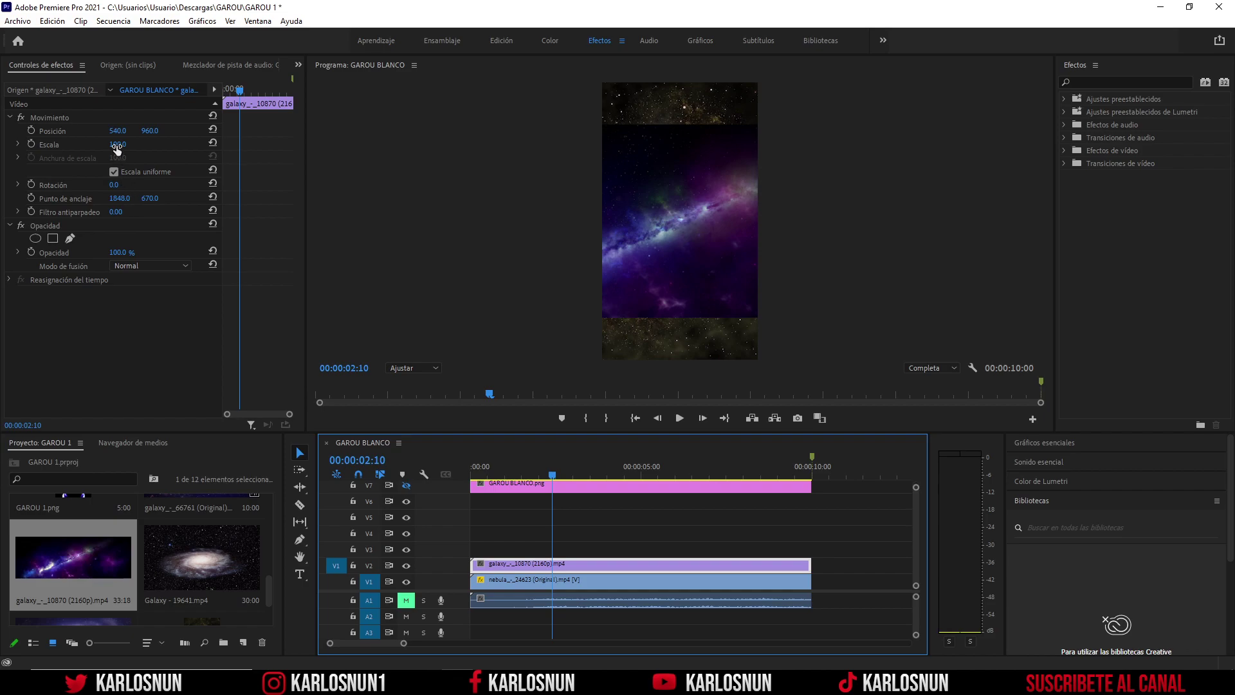
{"action": "left_click_drag", "start_coordinate": [118, 144], "coordinate": [123, 144]}
{"action": "left_click_drag", "start_coordinate": [117, 144], "coordinate": [131, 144]}
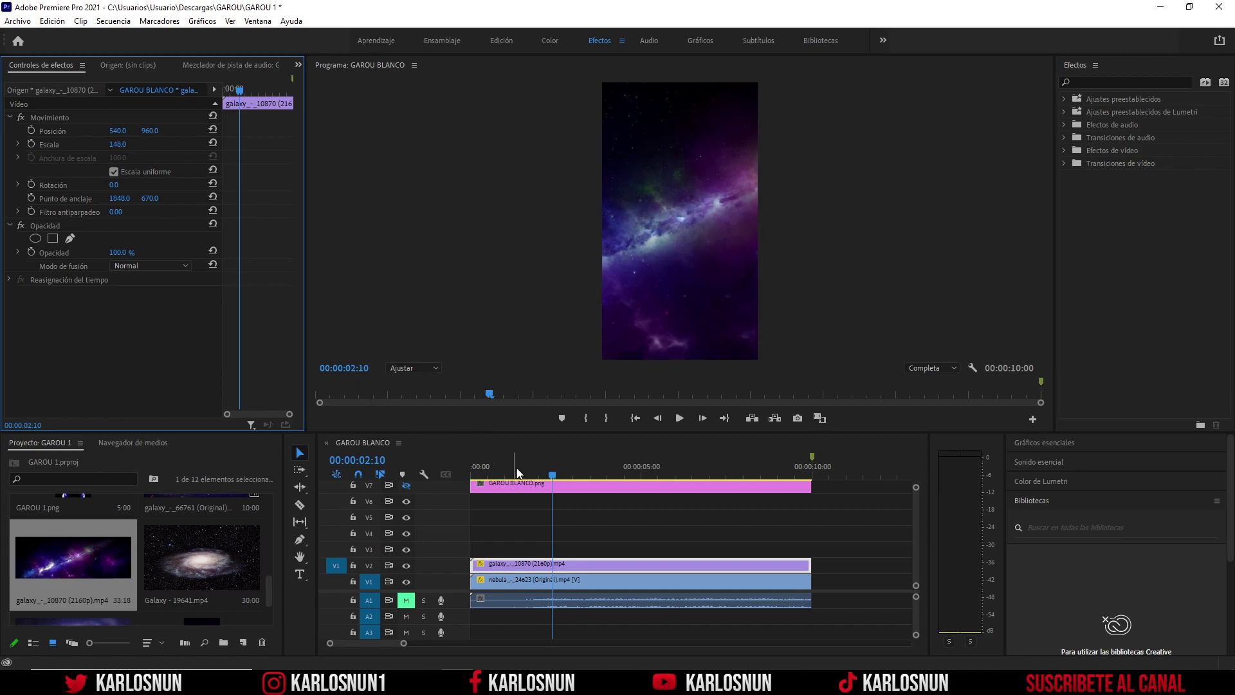
{"action": "left_click", "coordinate": [519, 483]}
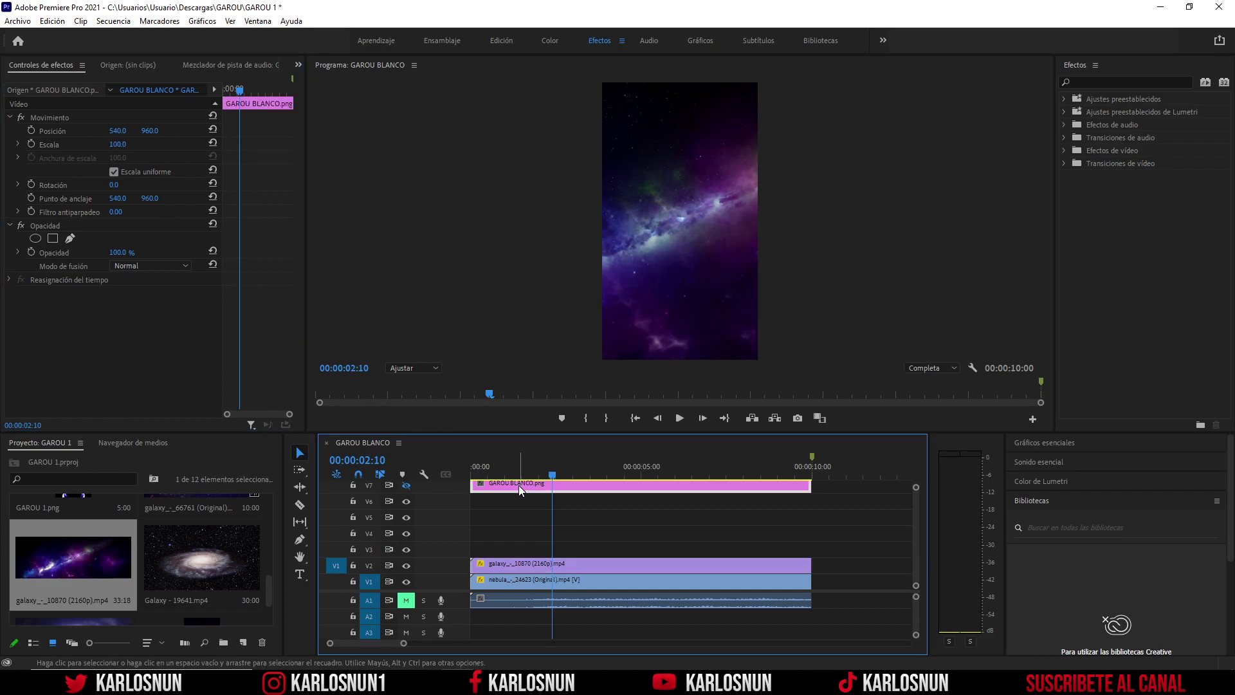
{"action": "left_click", "coordinate": [406, 487]}
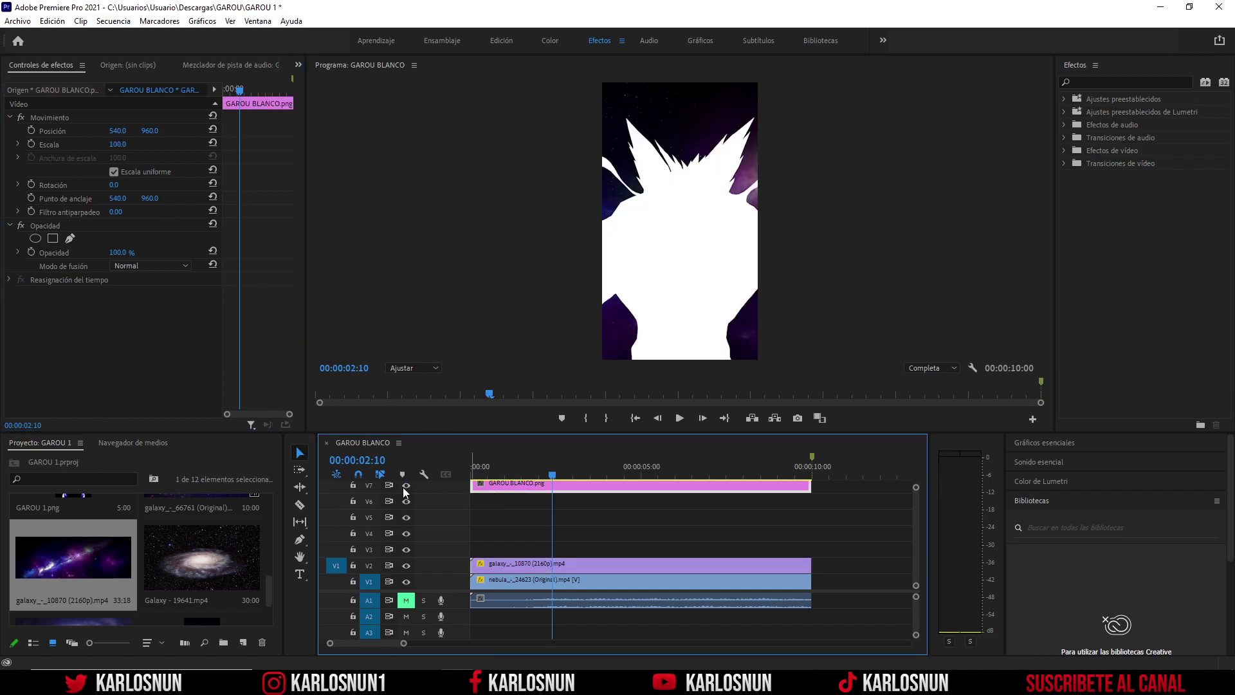
{"action": "left_click", "coordinate": [526, 564]}
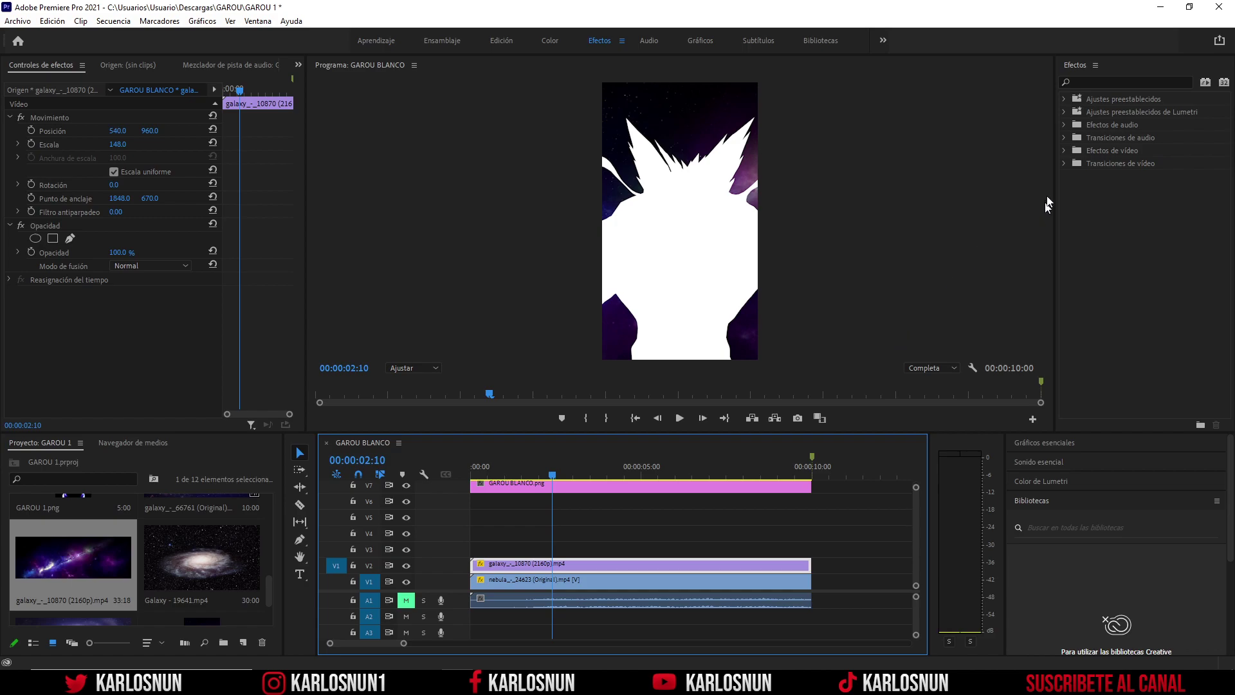
Drag Efectos de vídeo > Clave > Incrustación por pista mate onto the V2 galaxy clip.
{"action": "left_click", "coordinate": [1100, 81]}
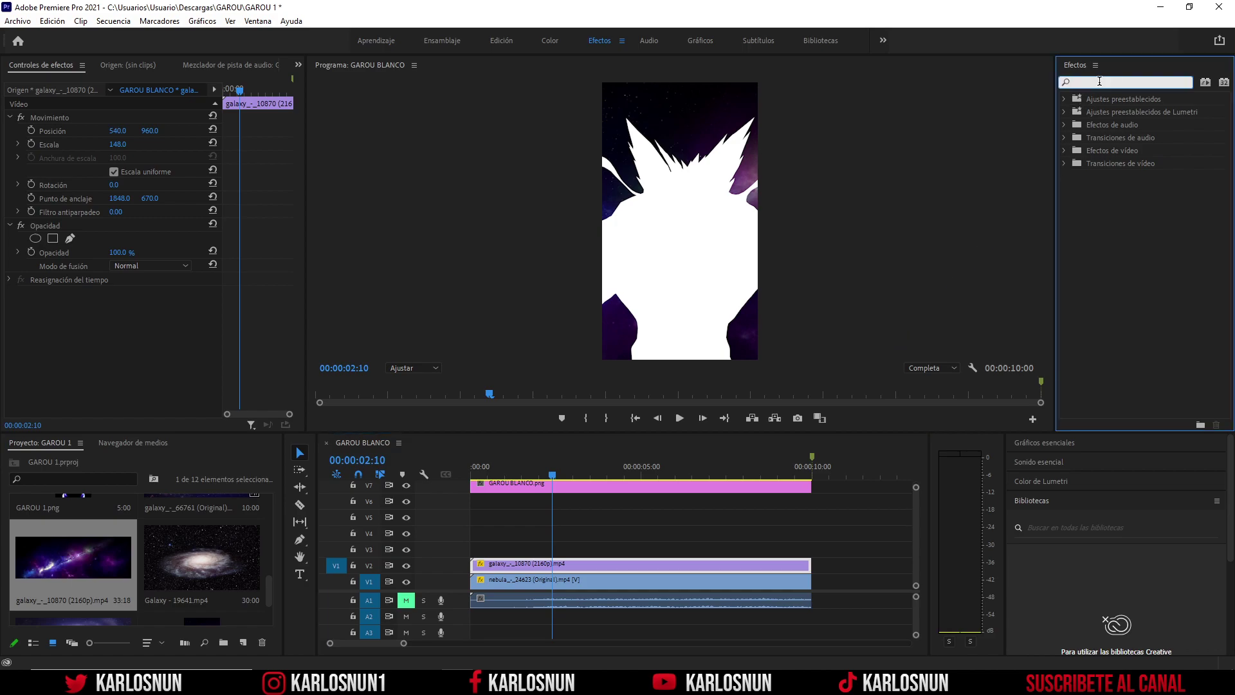
{"action": "left_click", "coordinate": [1065, 150]}
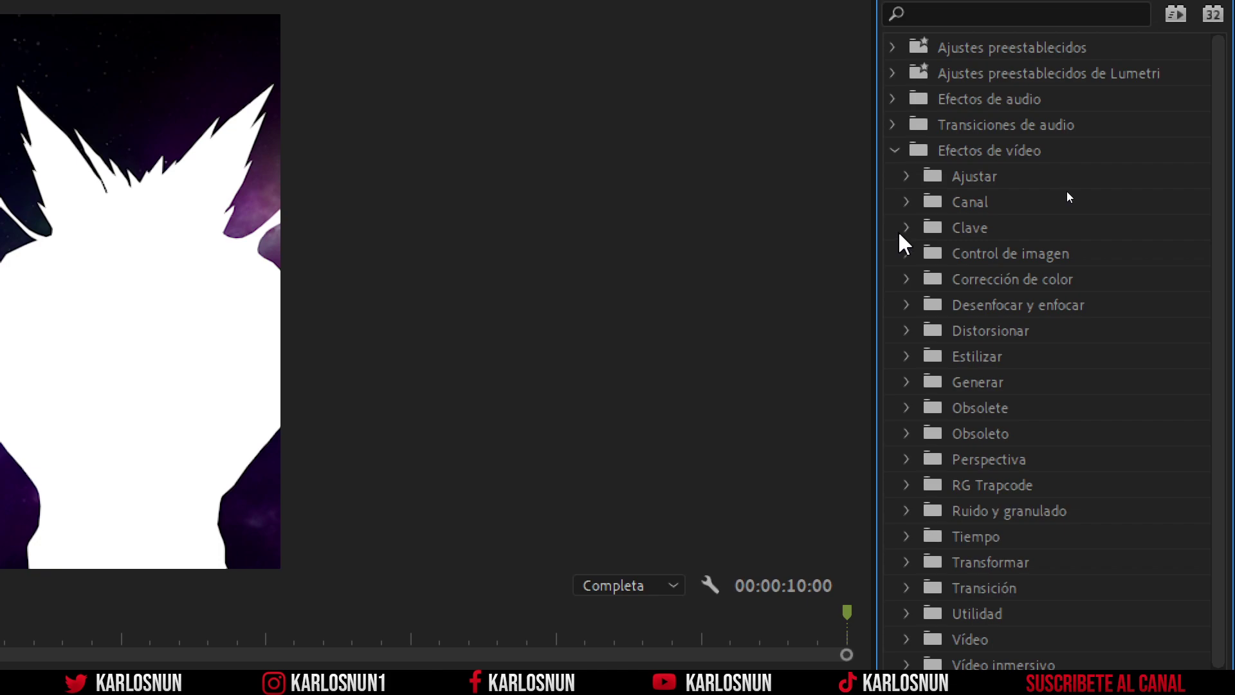
{"action": "left_click", "coordinate": [907, 228]}
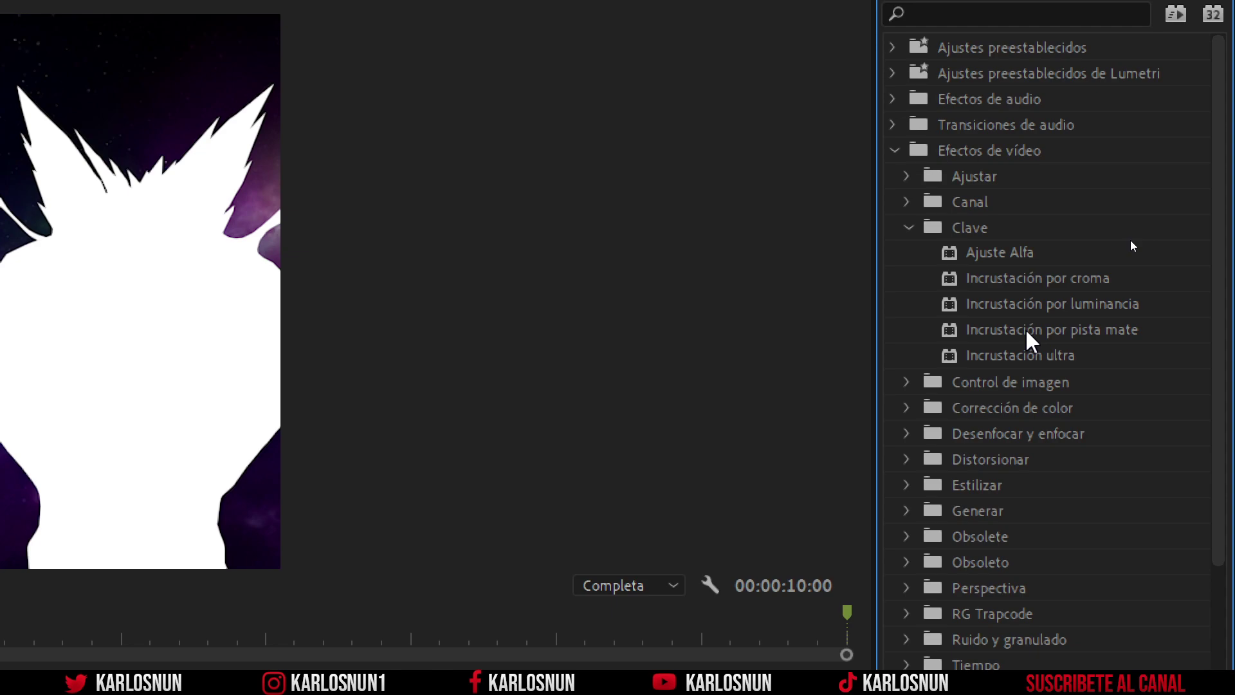
{"action": "left_click", "coordinate": [1023, 331]}
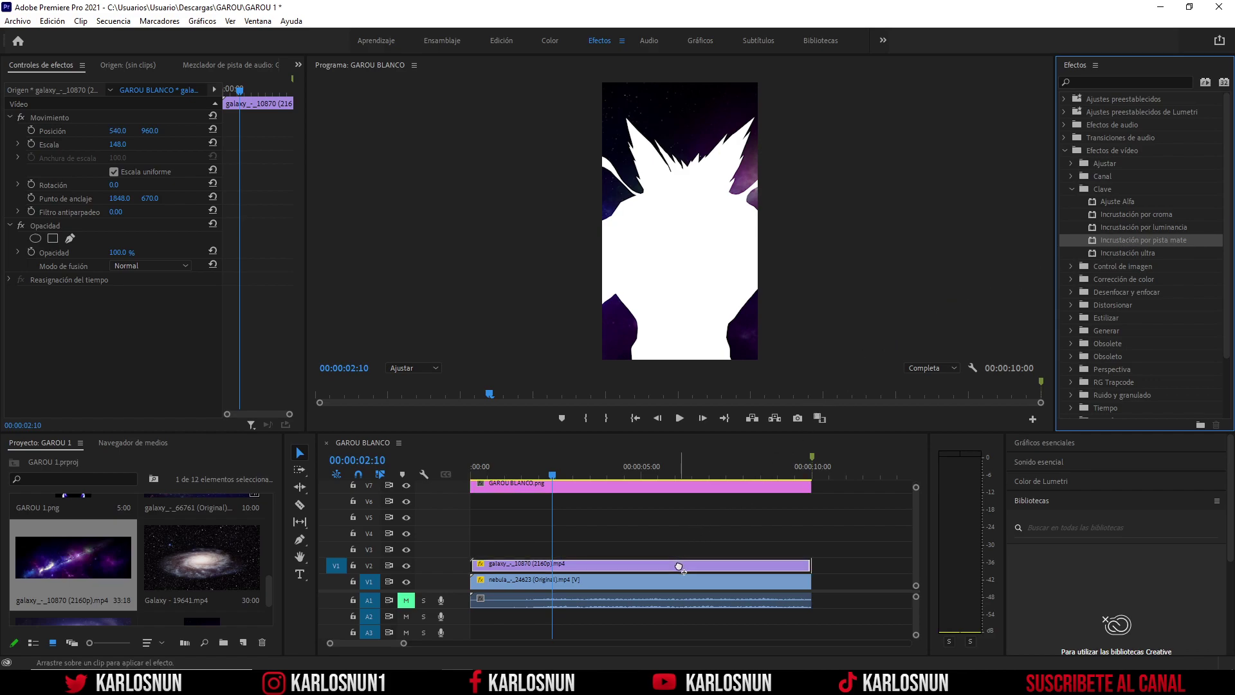
{"action": "left_click_drag", "start_coordinate": [793, 437], "coordinate": [678, 563]}
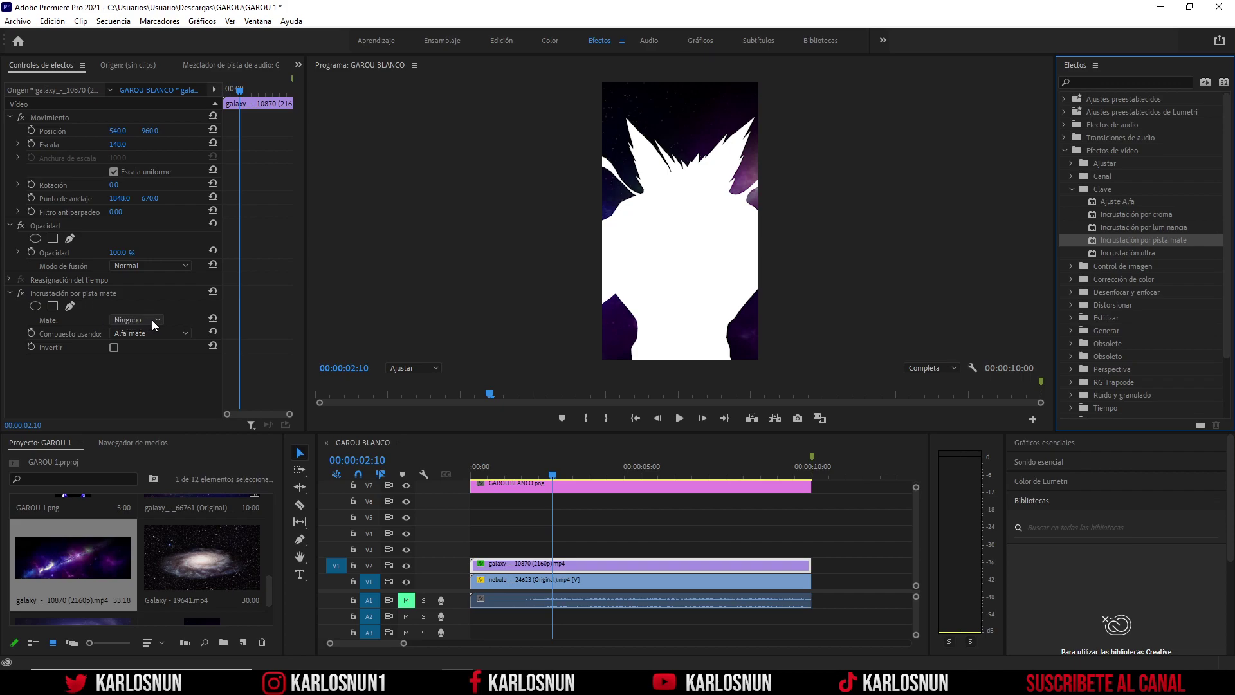
Set the galaxy's Mate source to Vídeo 7 and scrub to preview the masked result.
{"action": "left_click", "coordinate": [492, 485]}
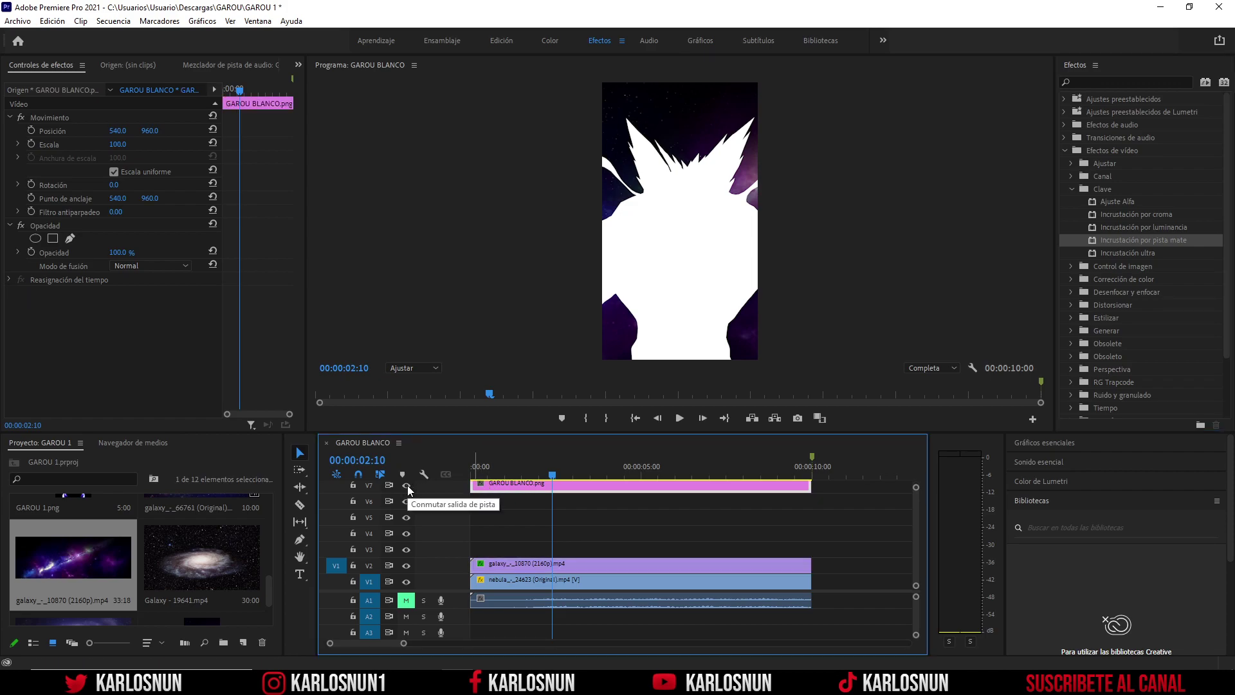
{"action": "left_click", "coordinate": [526, 565]}
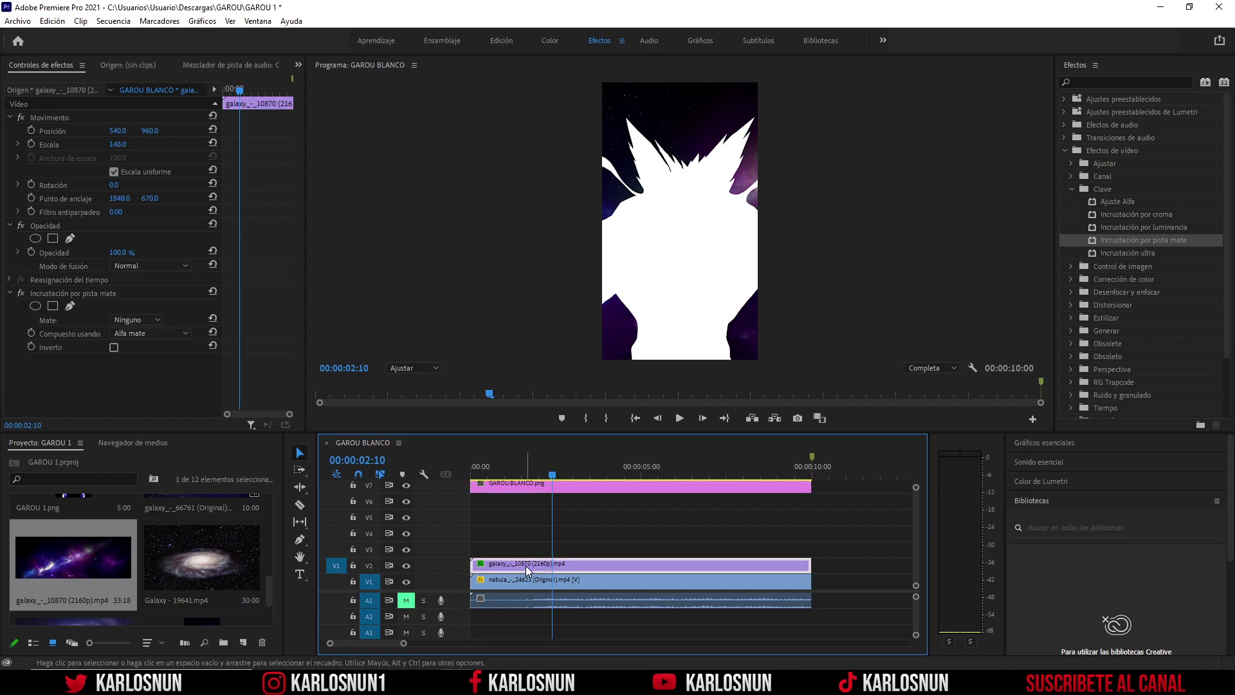
{"action": "left_click", "coordinate": [152, 319]}
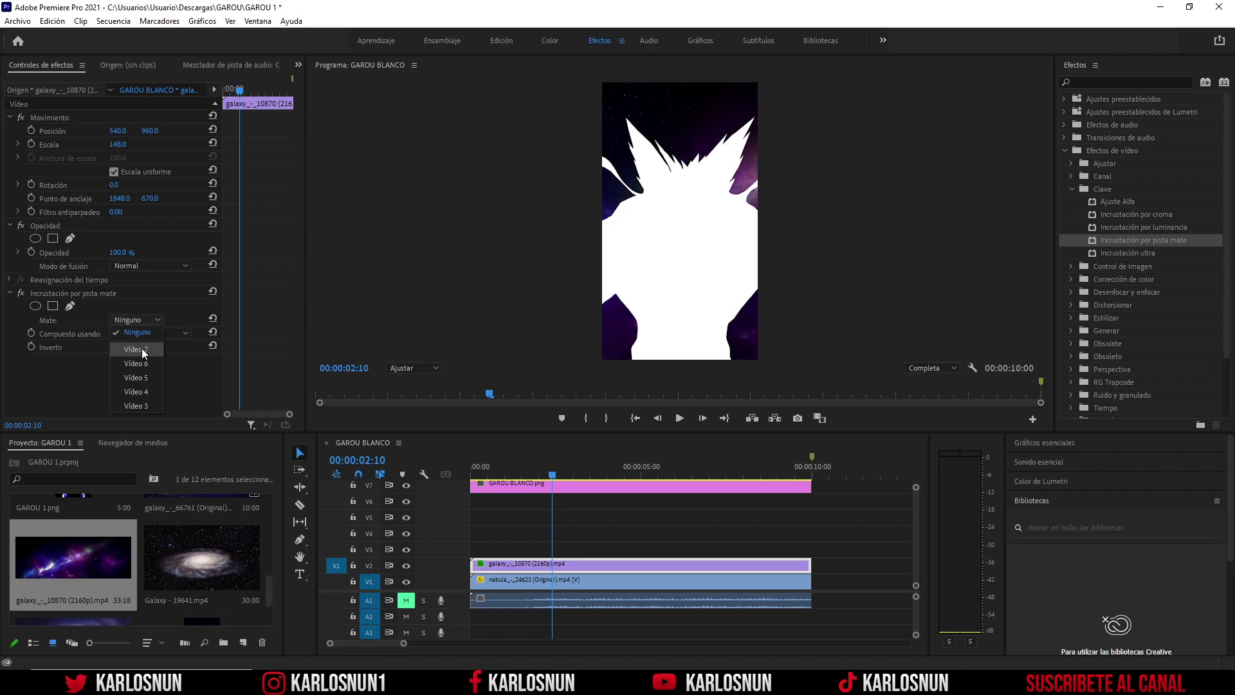
{"action": "left_click", "coordinate": [142, 349]}
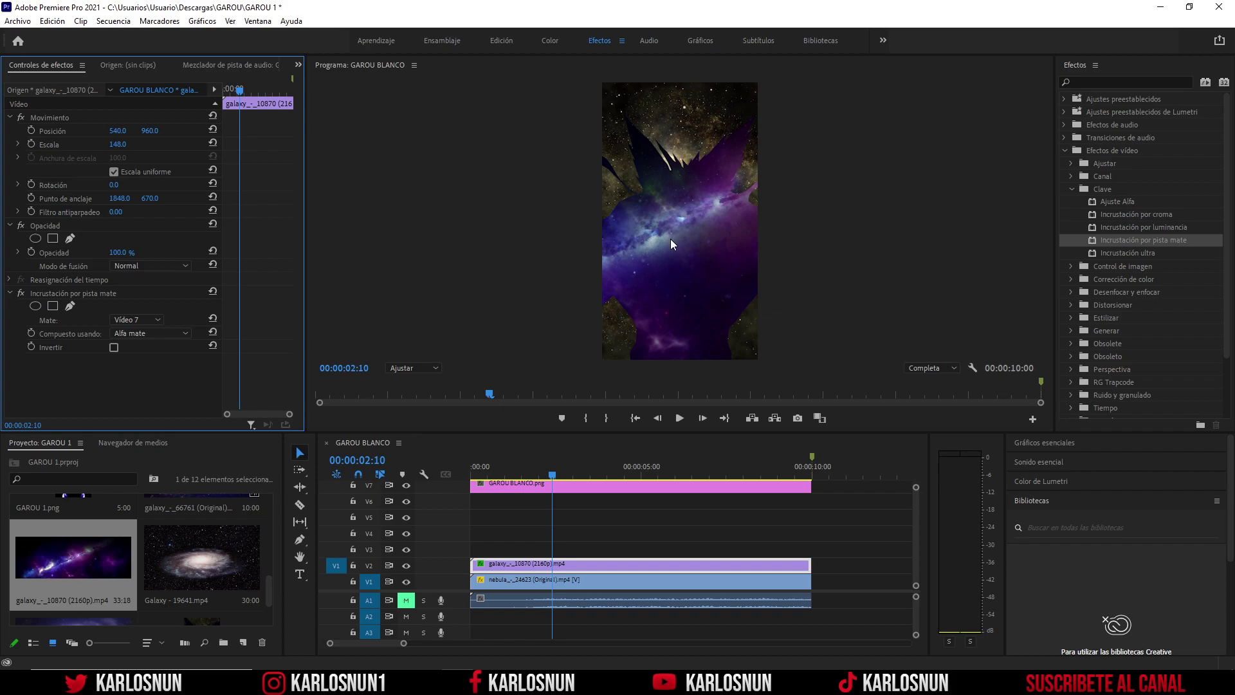
{"action": "mouse_move", "coordinate": [552, 474]}
{"action": "left_mouse_down"}
{"action": "mouse_move", "coordinate": [509, 480]}
{"action": "mouse_move", "coordinate": [595, 477]}
{"action": "left_mouse_up"}
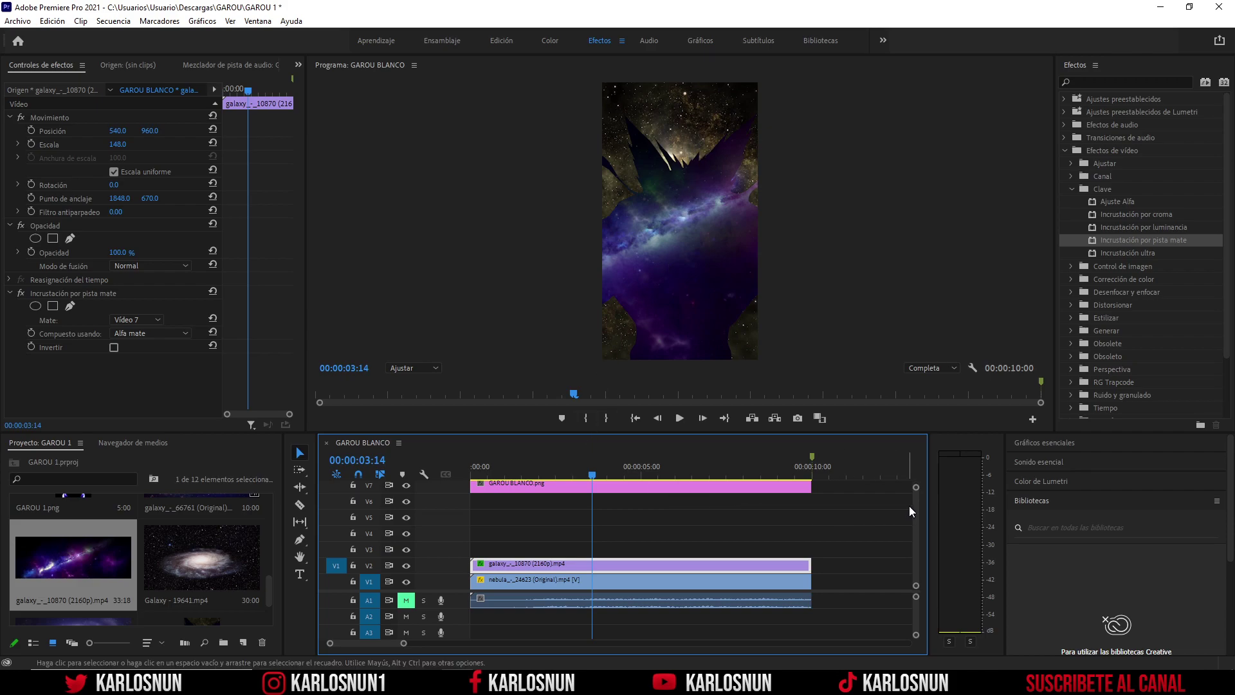
Add a new video track V8 above the silhouette track on V7.
{"action": "right_click", "coordinate": [448, 491]}
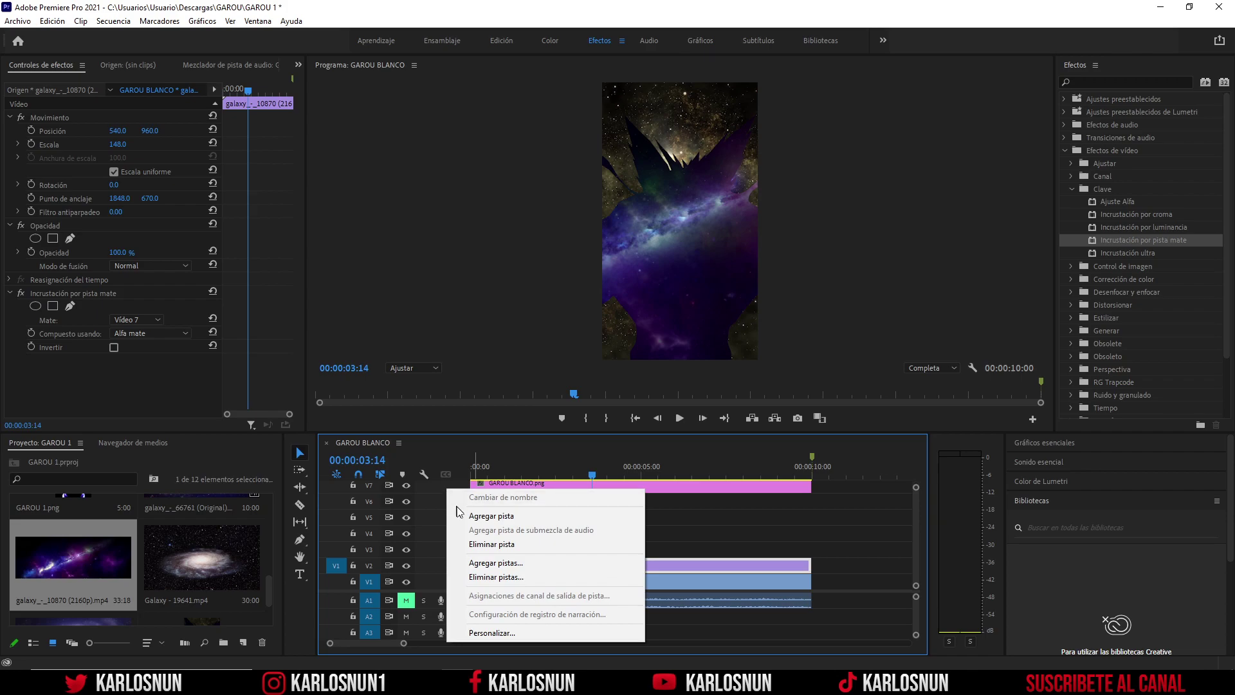
{"action": "left_click", "coordinate": [464, 516]}
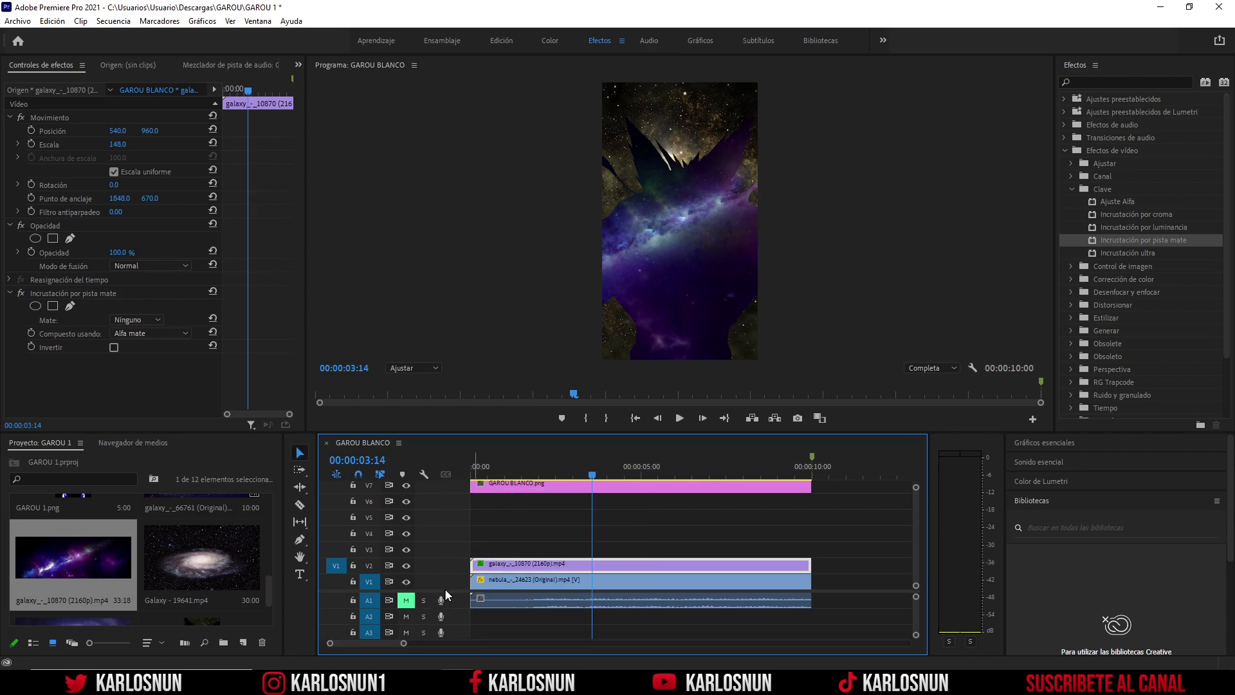
{"action": "left_click_drag", "start_coordinate": [451, 590], "coordinate": [451, 608]}
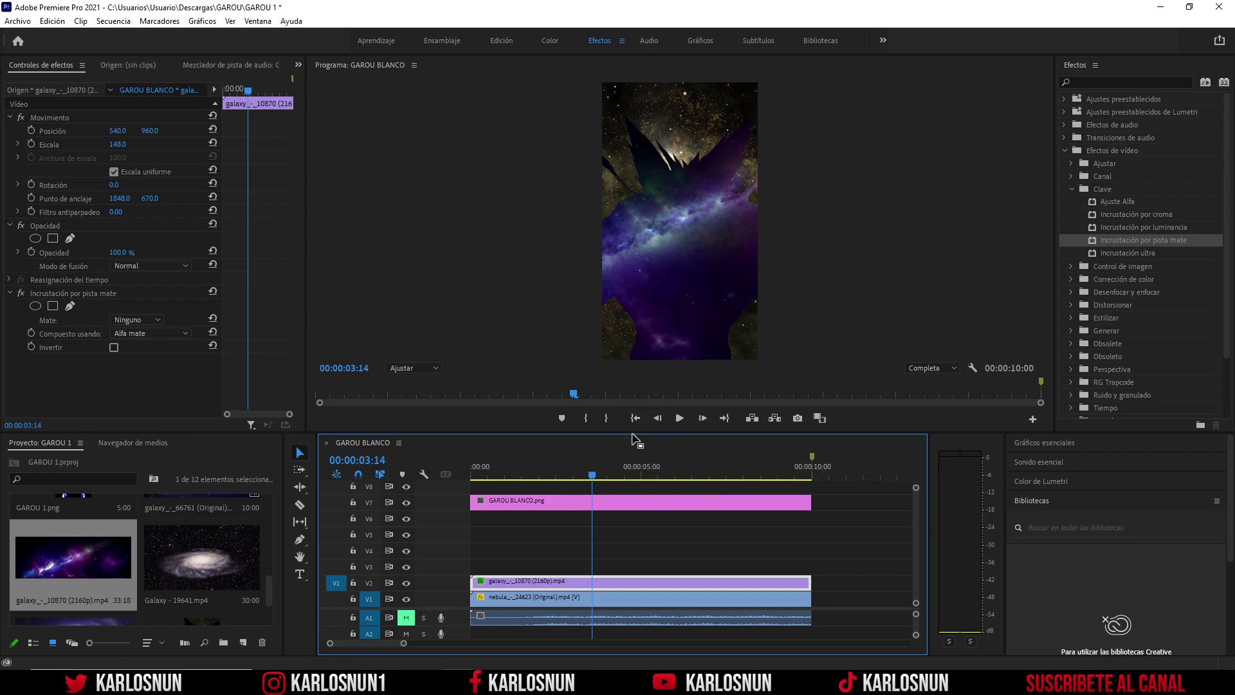
Drag the panel dividers to make the Timeline and media bin taller.
{"action": "left_click_drag", "start_coordinate": [636, 434], "coordinate": [635, 400]}
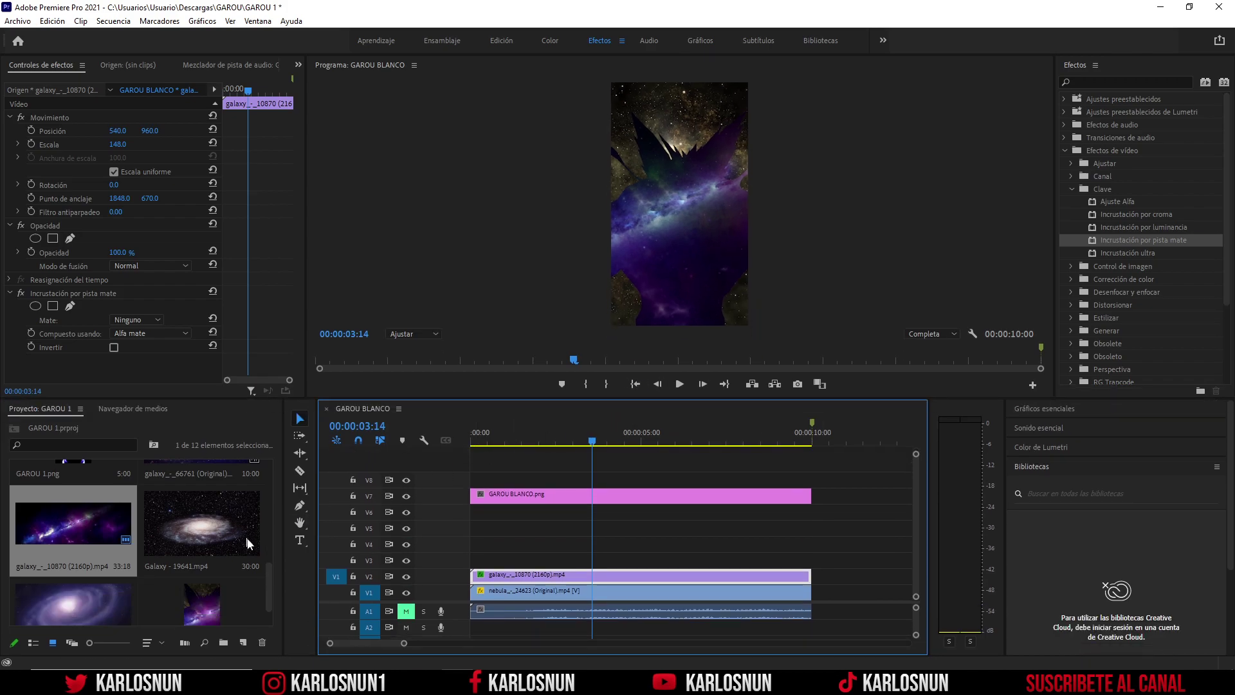
{"action": "left_click_drag", "start_coordinate": [271, 569], "coordinate": [268, 516]}
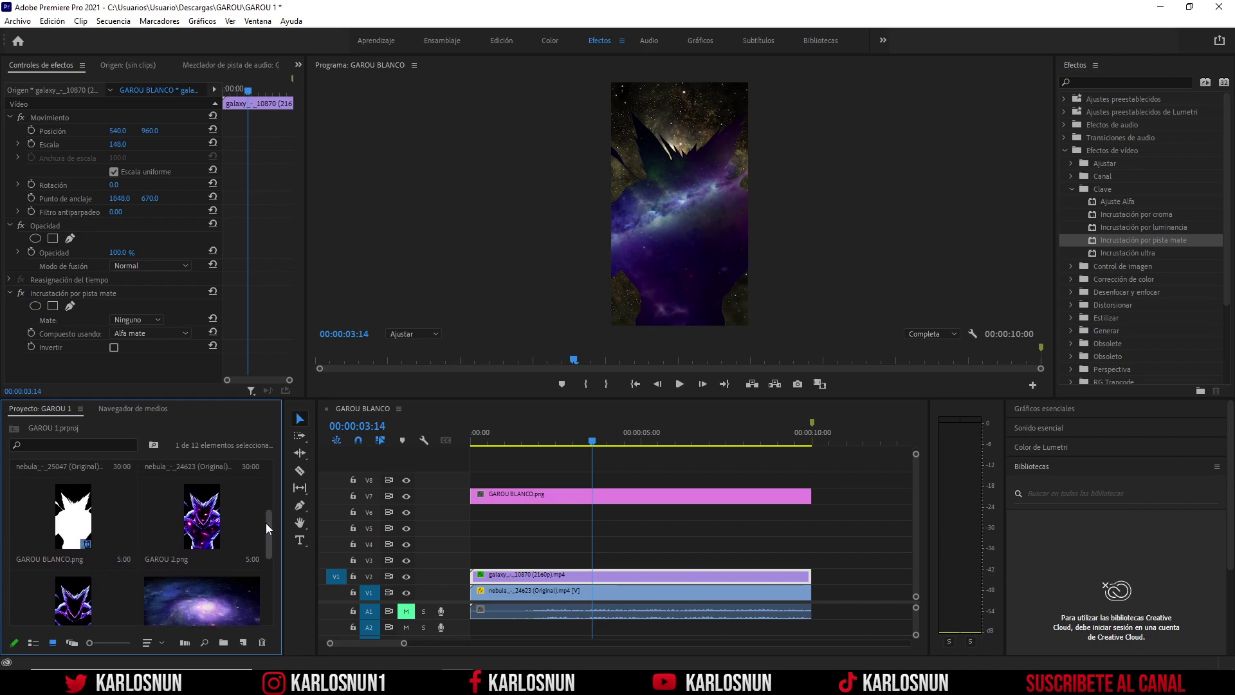
{"action": "scroll", "coordinate": [265, 523], "scroll_direction": "down", "scroll_amount": 2}
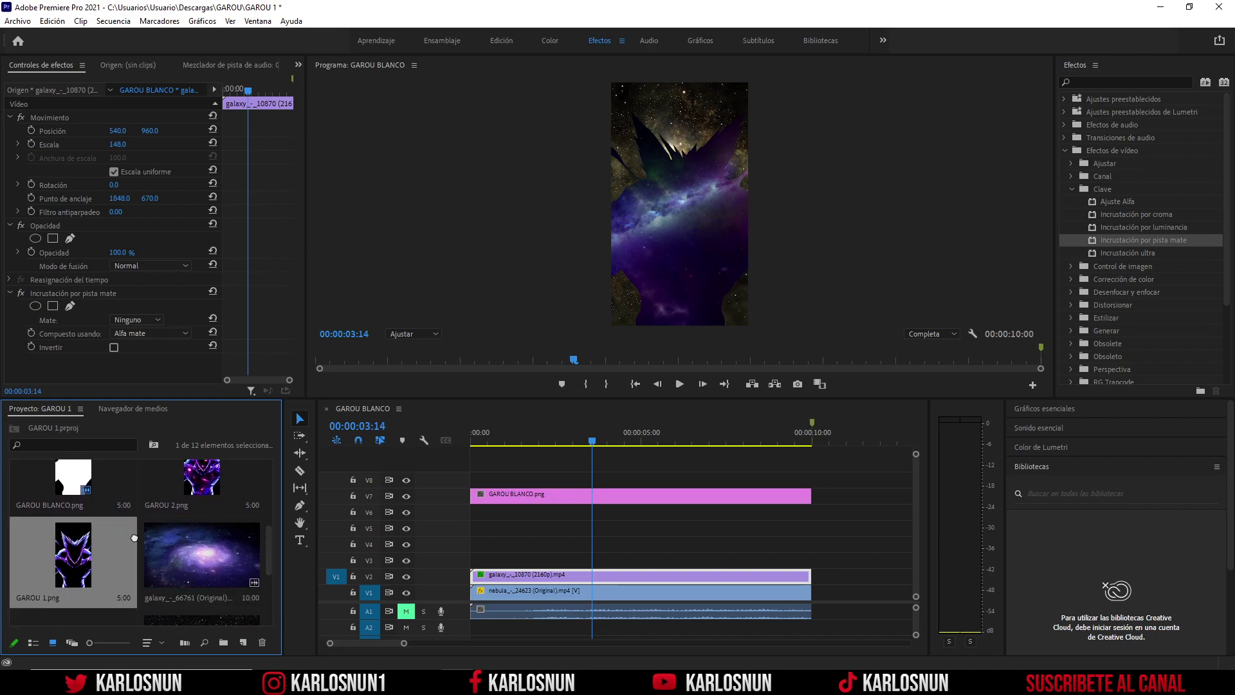
Place GAROU 1.png on a new top track at 0:00, extended to 10 seconds.
{"action": "left_click_drag", "start_coordinate": [134, 538], "coordinate": [444, 460]}
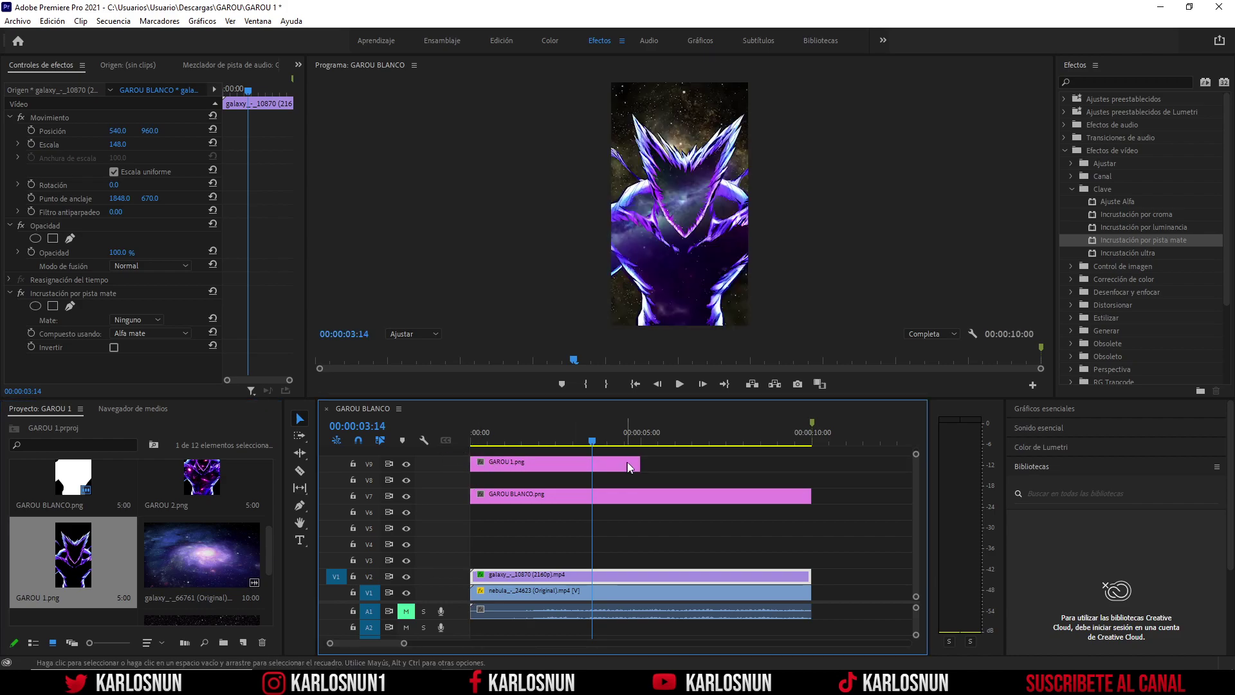
{"action": "left_click_drag", "start_coordinate": [640, 465], "coordinate": [810, 464]}
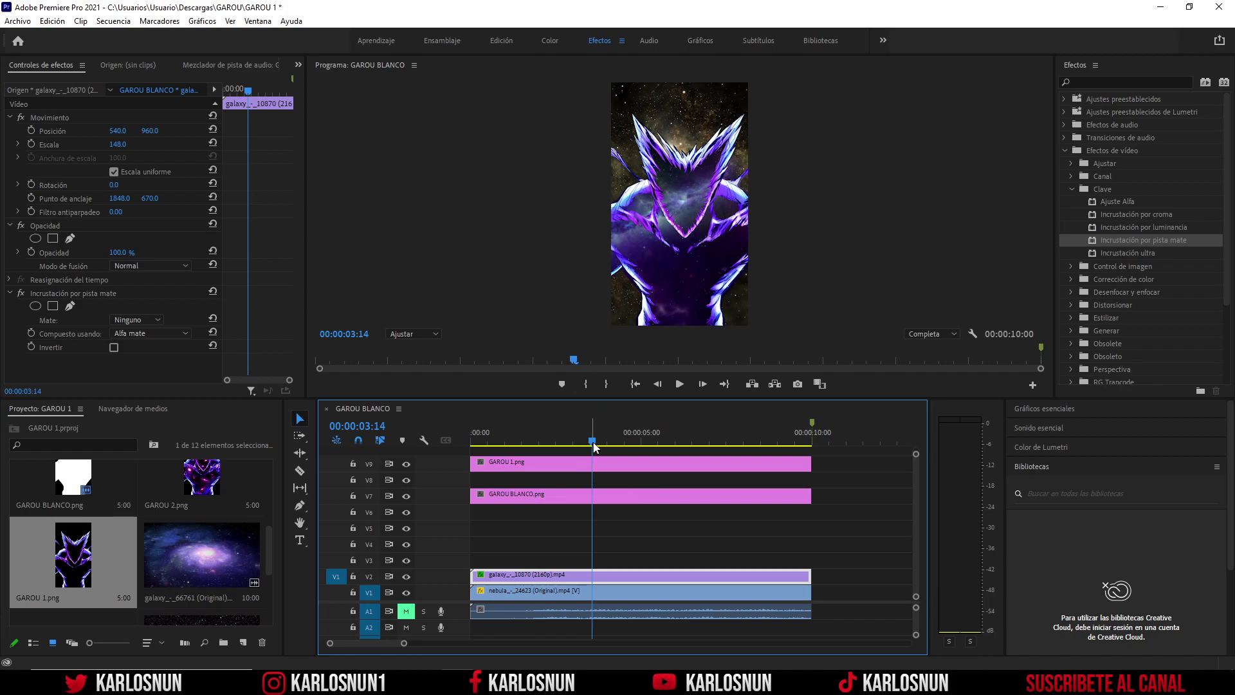
{"action": "mouse_move", "coordinate": [591, 442]}
{"action": "left_mouse_down"}
{"action": "mouse_move", "coordinate": [503, 449]}
{"action": "mouse_move", "coordinate": [547, 443]}
{"action": "left_mouse_up"}
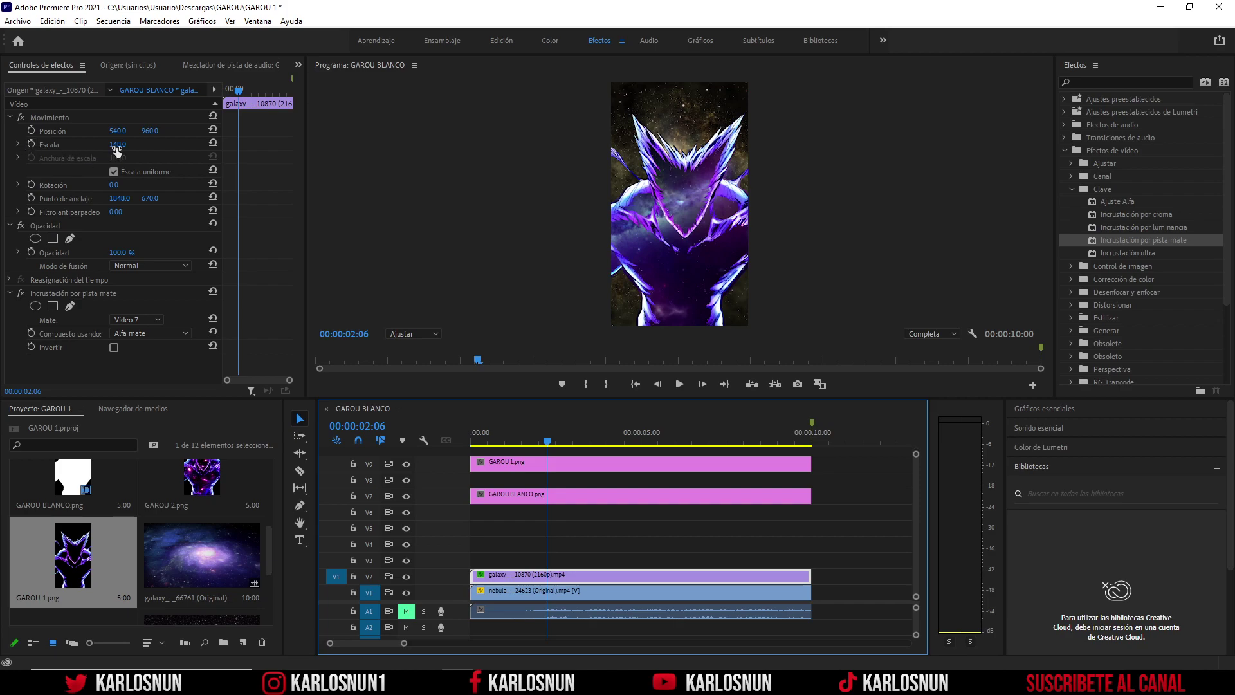
Set the galaxy clip's scale back to 148 and play the sequence from the start.
{"action": "mouse_move", "coordinate": [112, 151]}
{"action": "left_mouse_down"}
{"action": "mouse_move", "coordinate": [126, 150]}
{"action": "mouse_move", "coordinate": [101, 144]}
{"action": "left_mouse_up"}
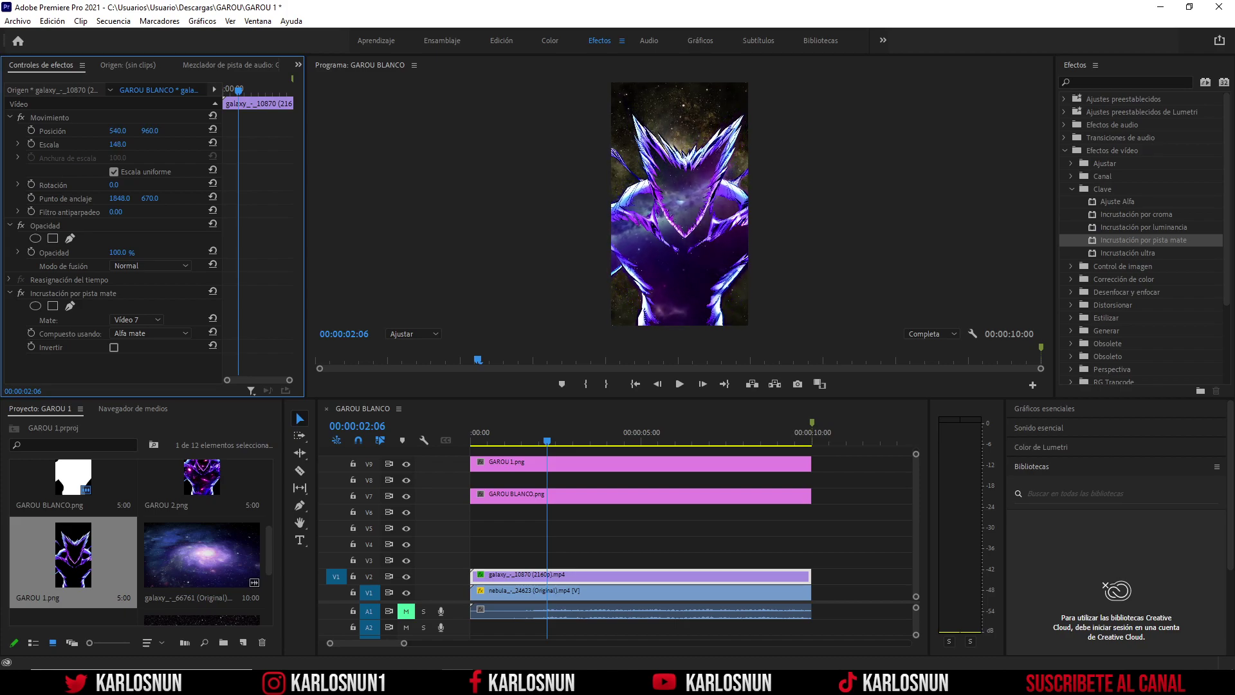
{"action": "left_click", "coordinate": [138, 142]}
{"action": "type", "text": "1"}
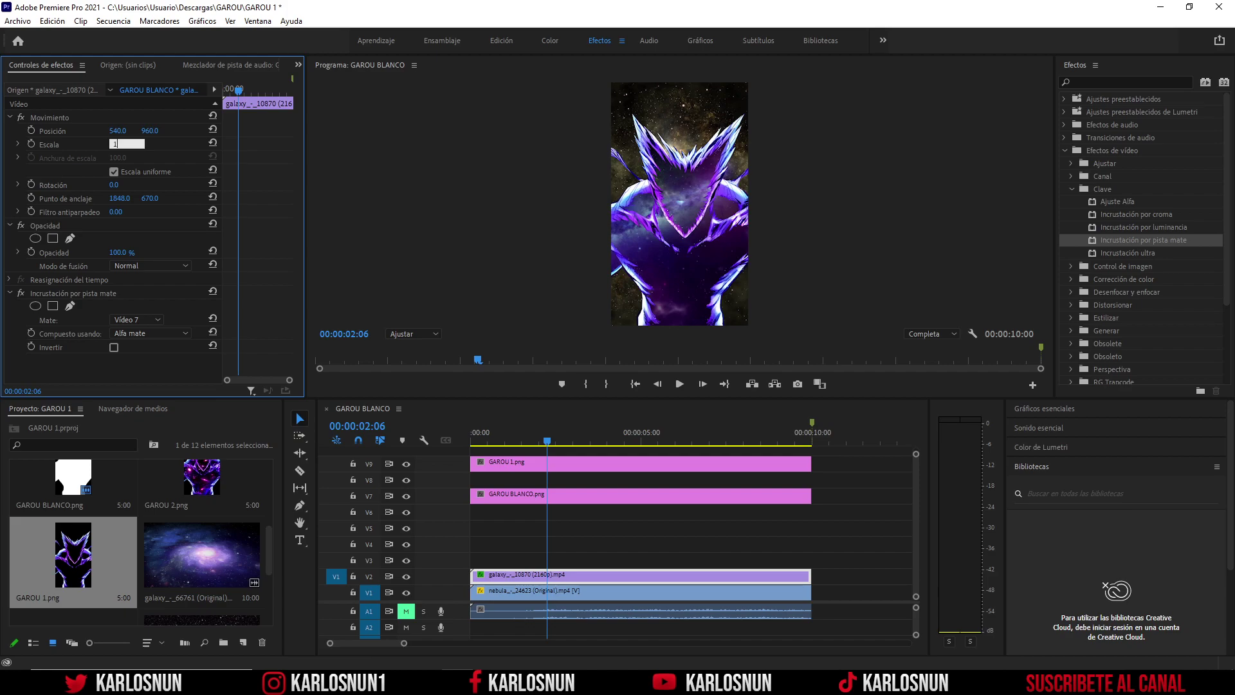
{"action": "type", "text": "8"}
{"action": "key", "text": "Return"}
{"action": "left_click", "coordinate": [634, 385]}
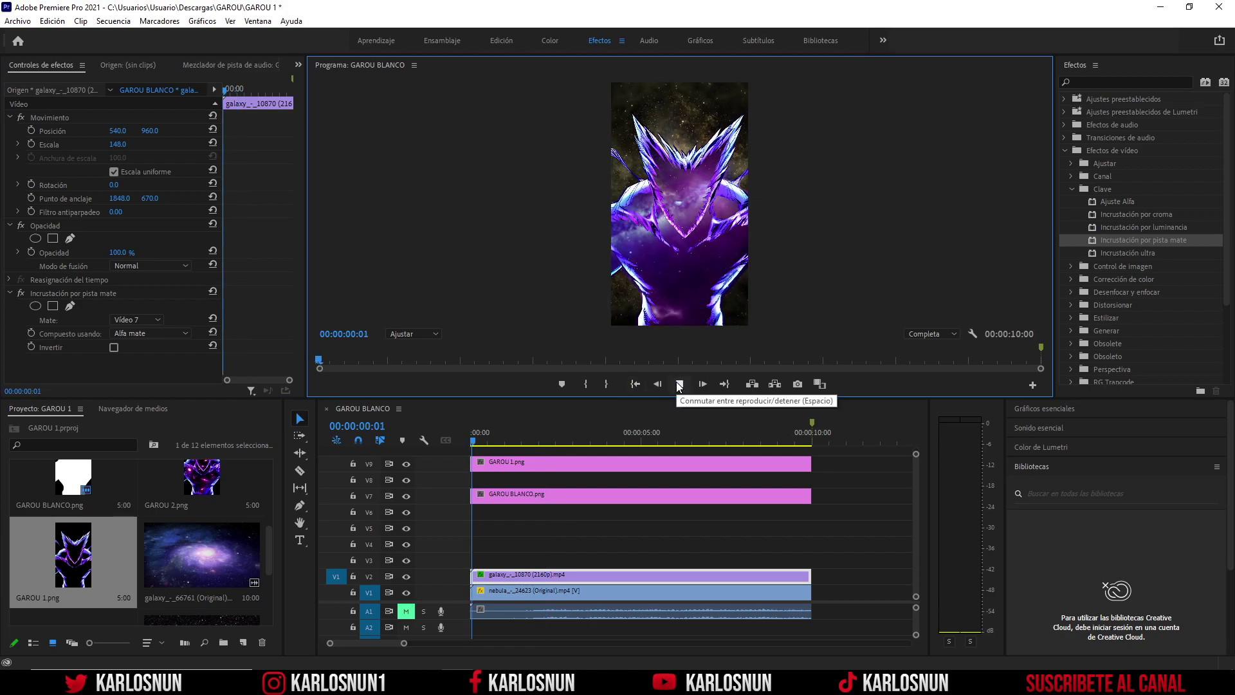
{"action": "left_click", "coordinate": [679, 385]}
{"action": "left_click", "coordinate": [679, 384]}
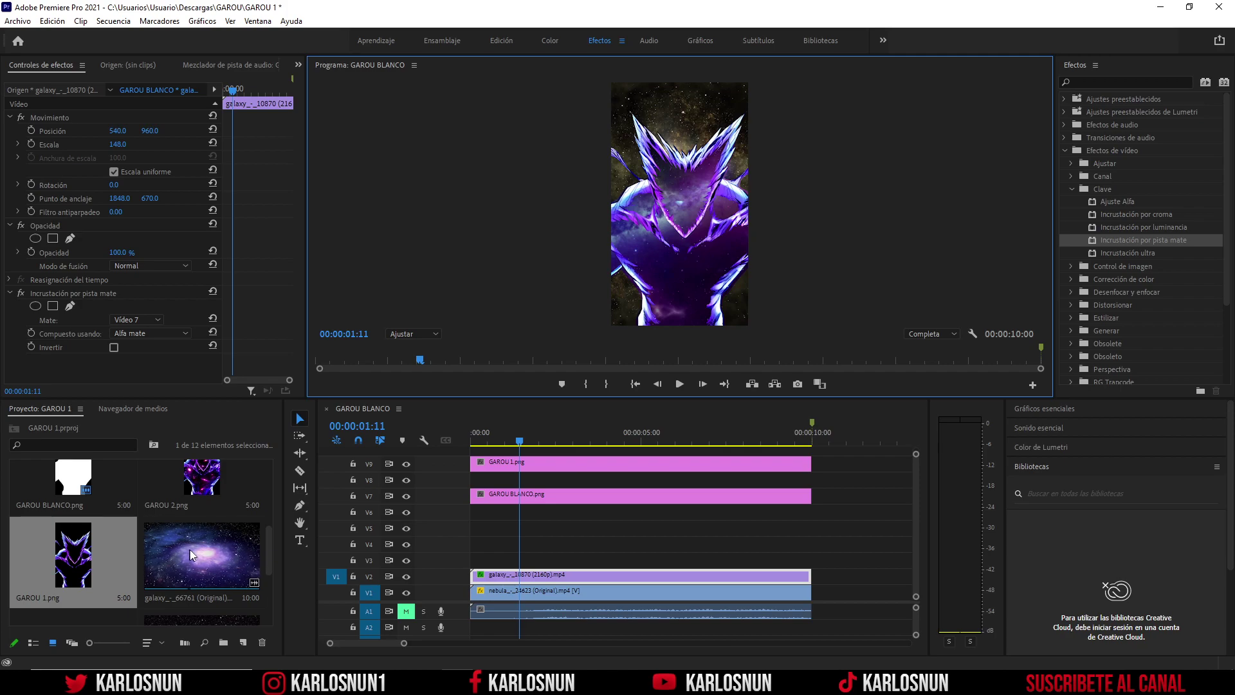
Place galaxy_-_66761 on V3, unlink it with Desvincular, and delete its A2 audio.
{"action": "left_click_drag", "start_coordinate": [193, 556], "coordinate": [461, 558]}
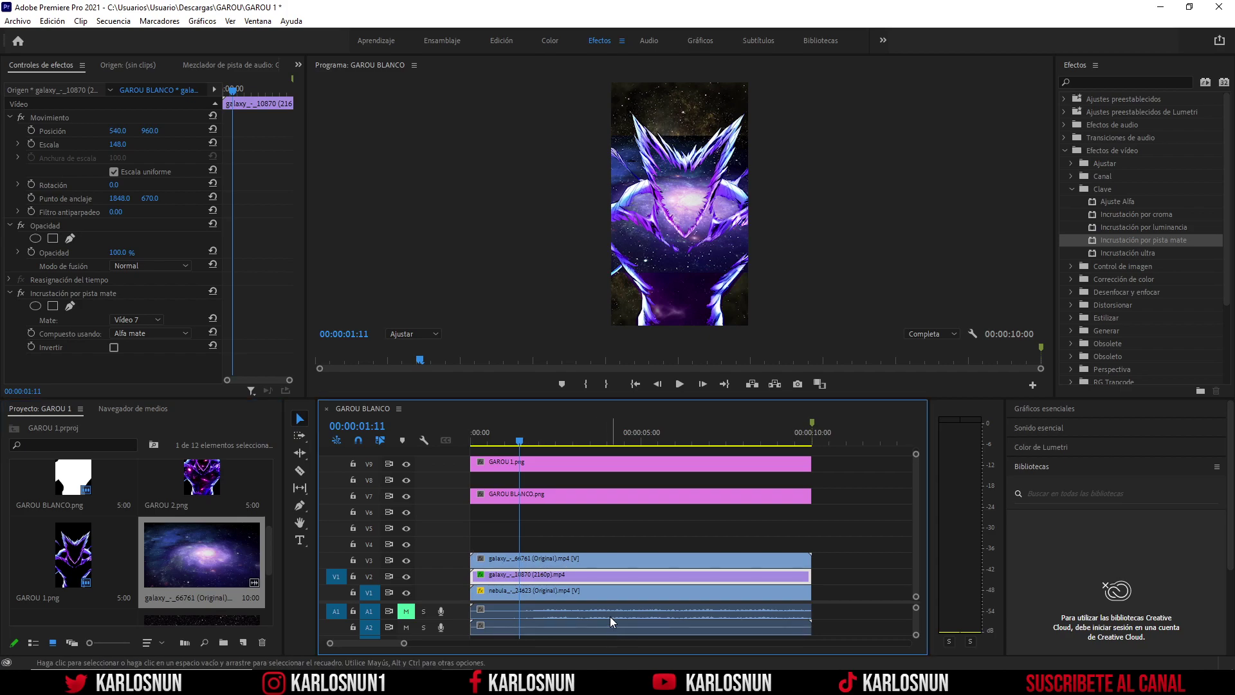
{"action": "right_click", "coordinate": [597, 558]}
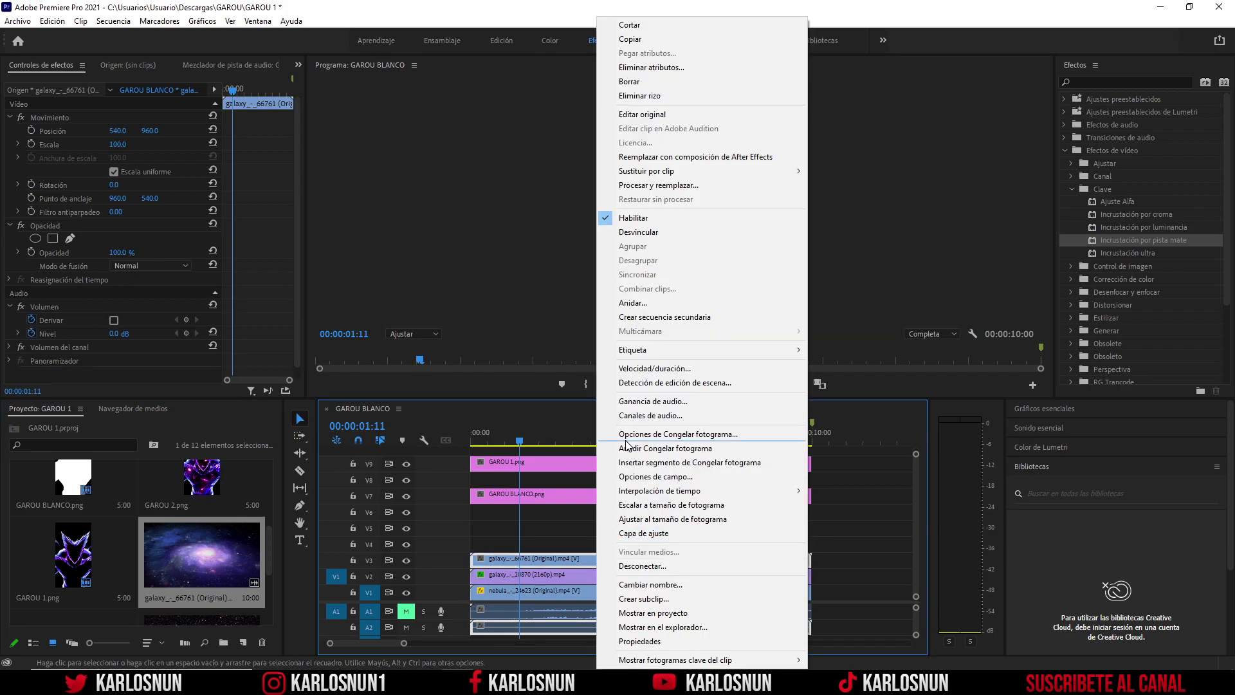
{"action": "left_click", "coordinate": [648, 232]}
{"action": "left_click", "coordinate": [662, 626]}
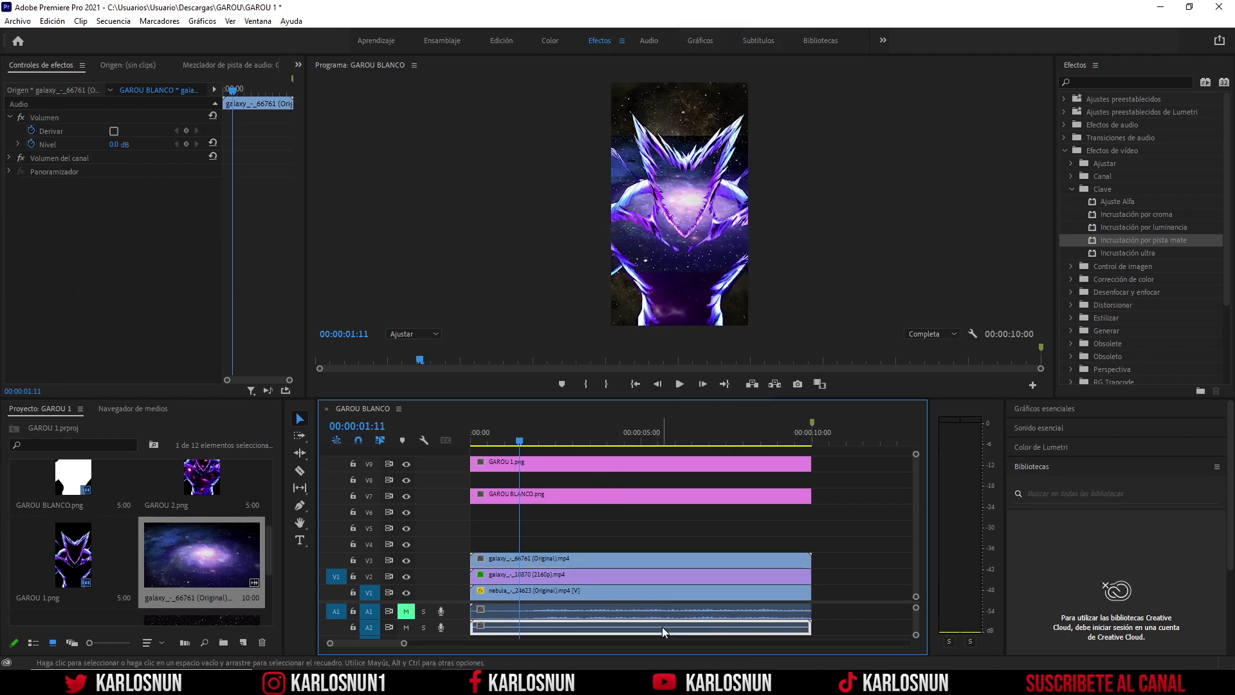
{"action": "key", "text": "Delete"}
{"action": "left_click", "coordinate": [600, 558]}
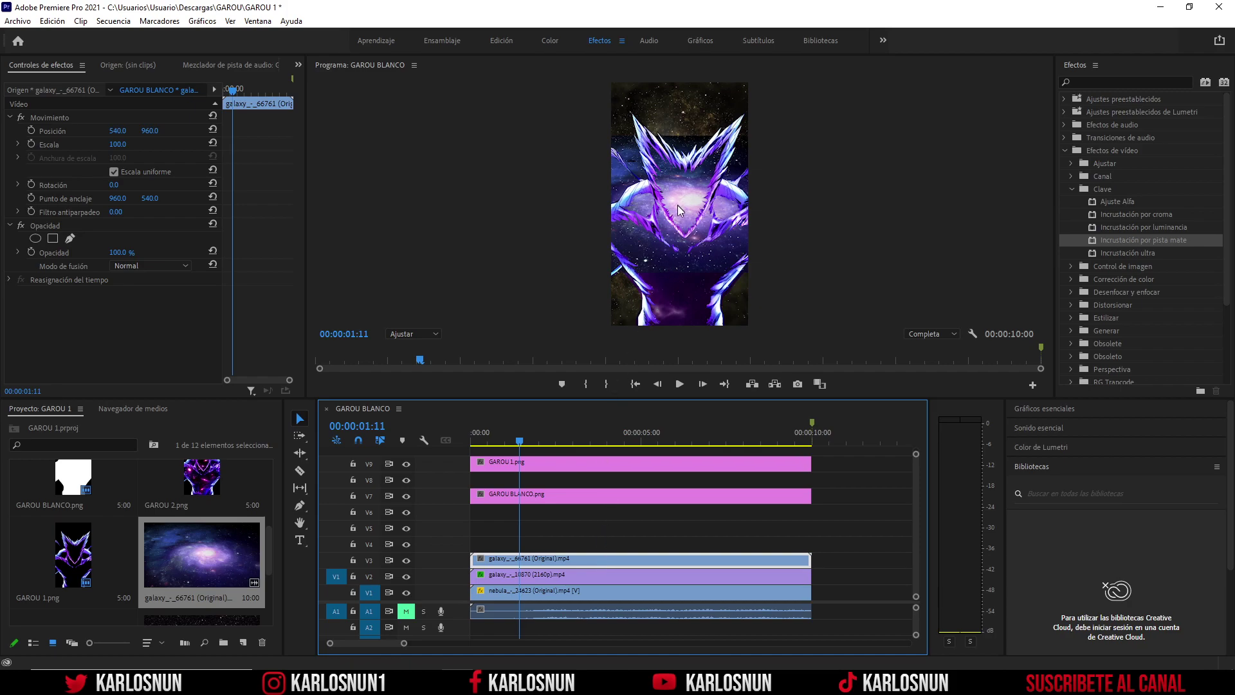
{"action": "left_click", "coordinate": [435, 337]}
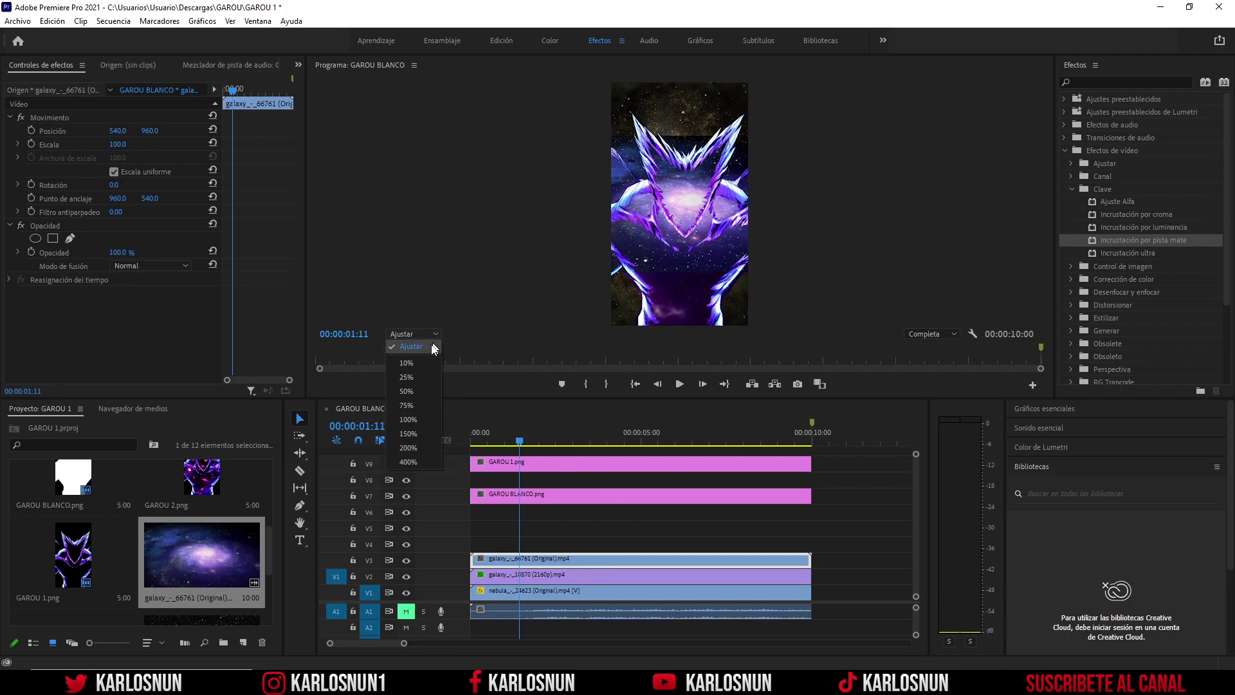
Move the V3 galaxy clip down over the chest and shrink it to scale 73.7.
{"action": "left_click", "coordinate": [414, 392]}
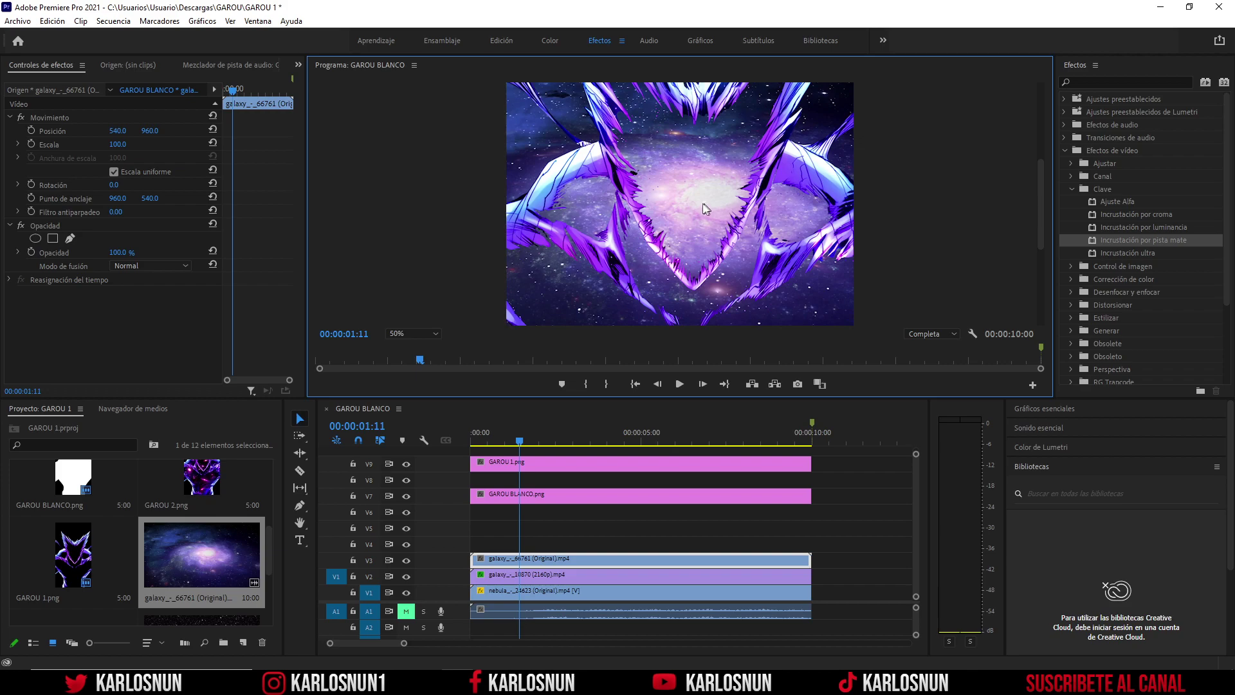
{"action": "left_click", "coordinate": [430, 334]}
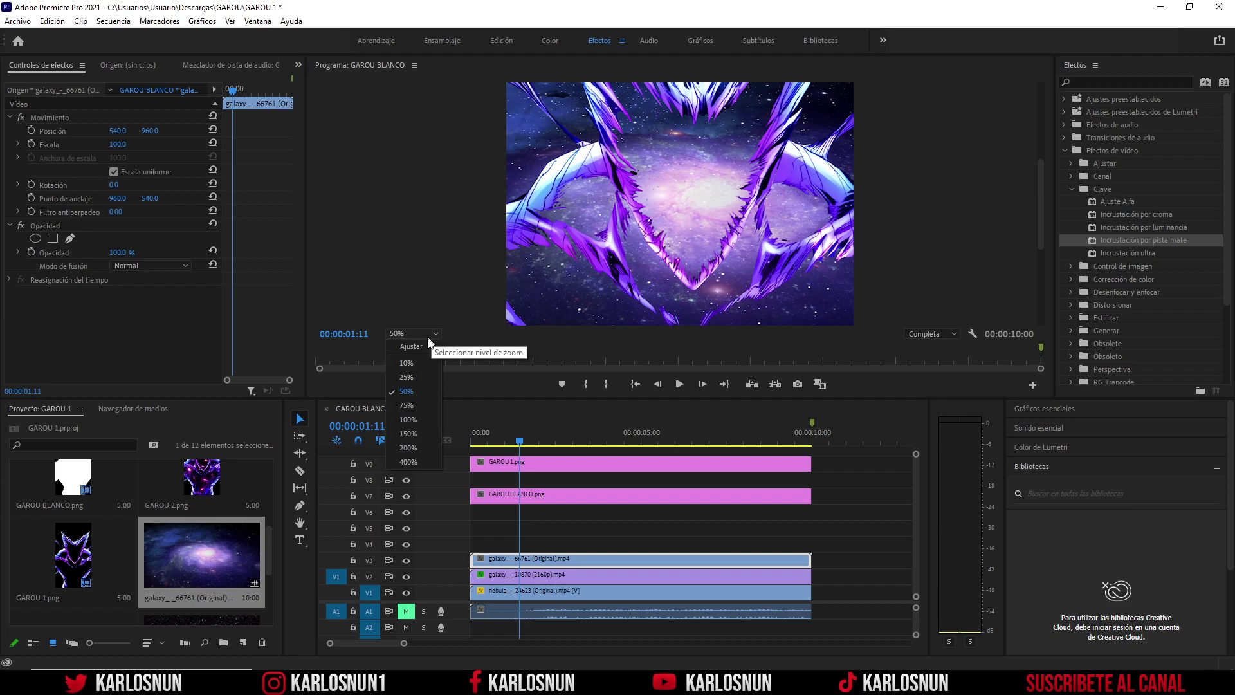
{"action": "left_click", "coordinate": [422, 347]}
{"action": "left_click", "coordinate": [634, 251]}
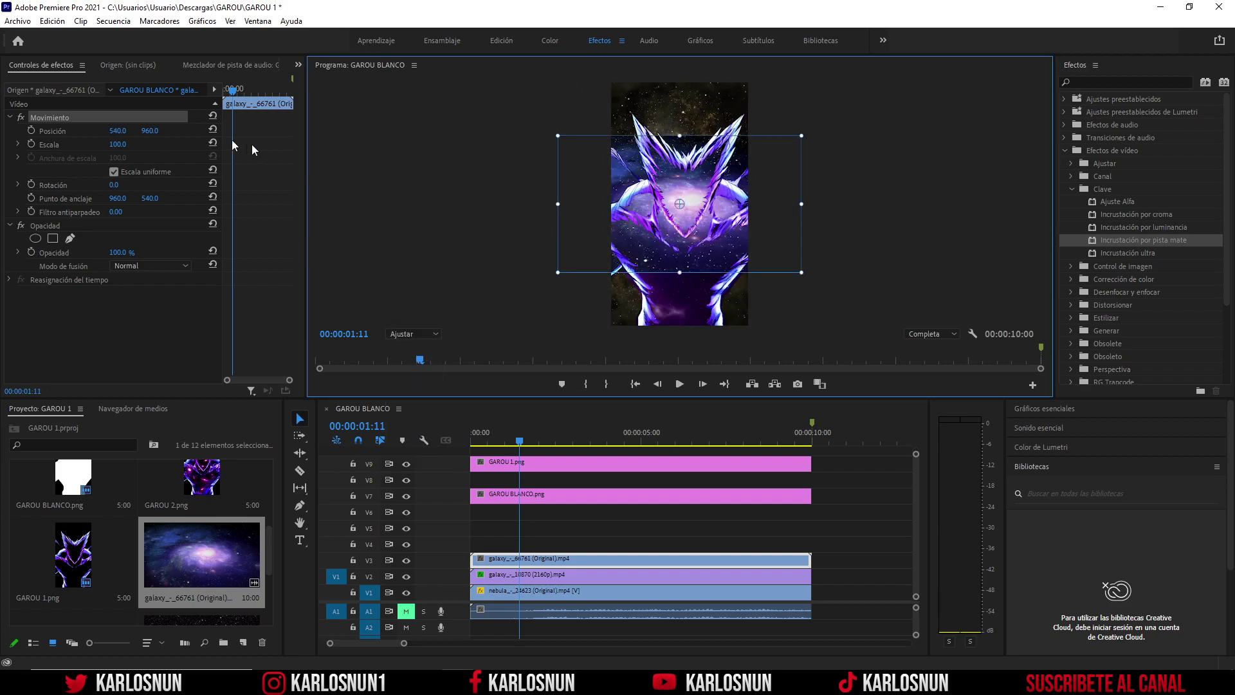
{"action": "left_click", "coordinate": [55, 119]}
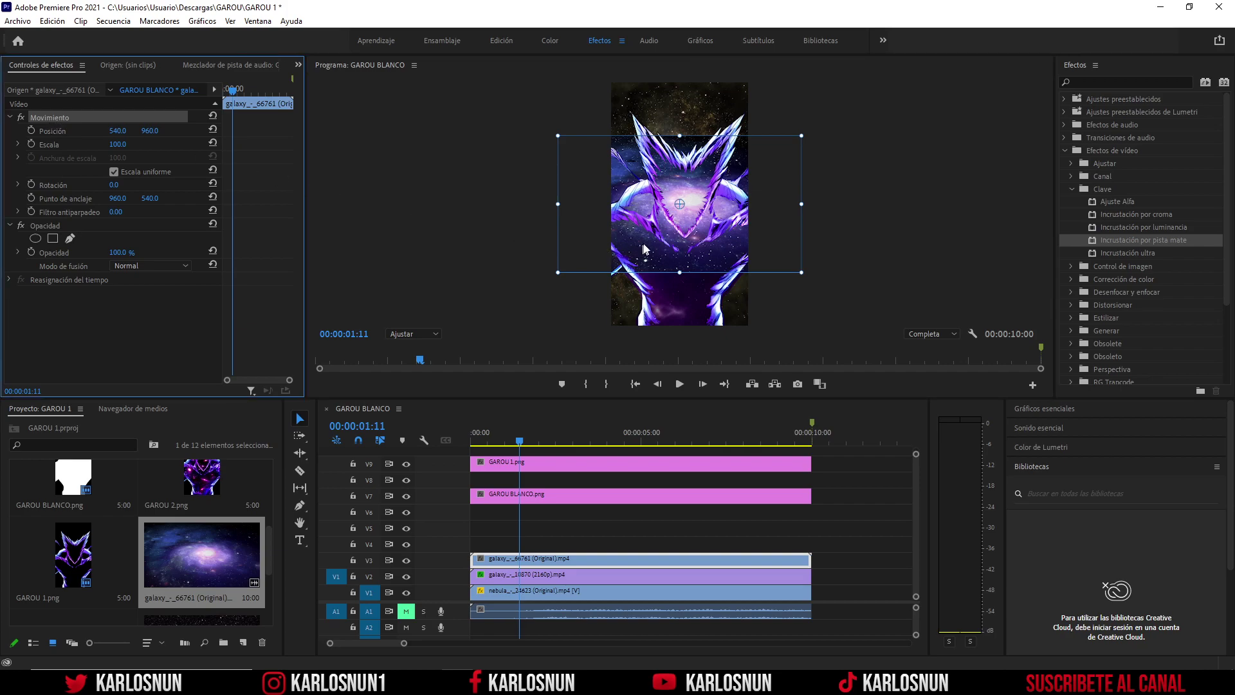
{"action": "left_click_drag", "start_coordinate": [646, 250], "coordinate": [649, 298]}
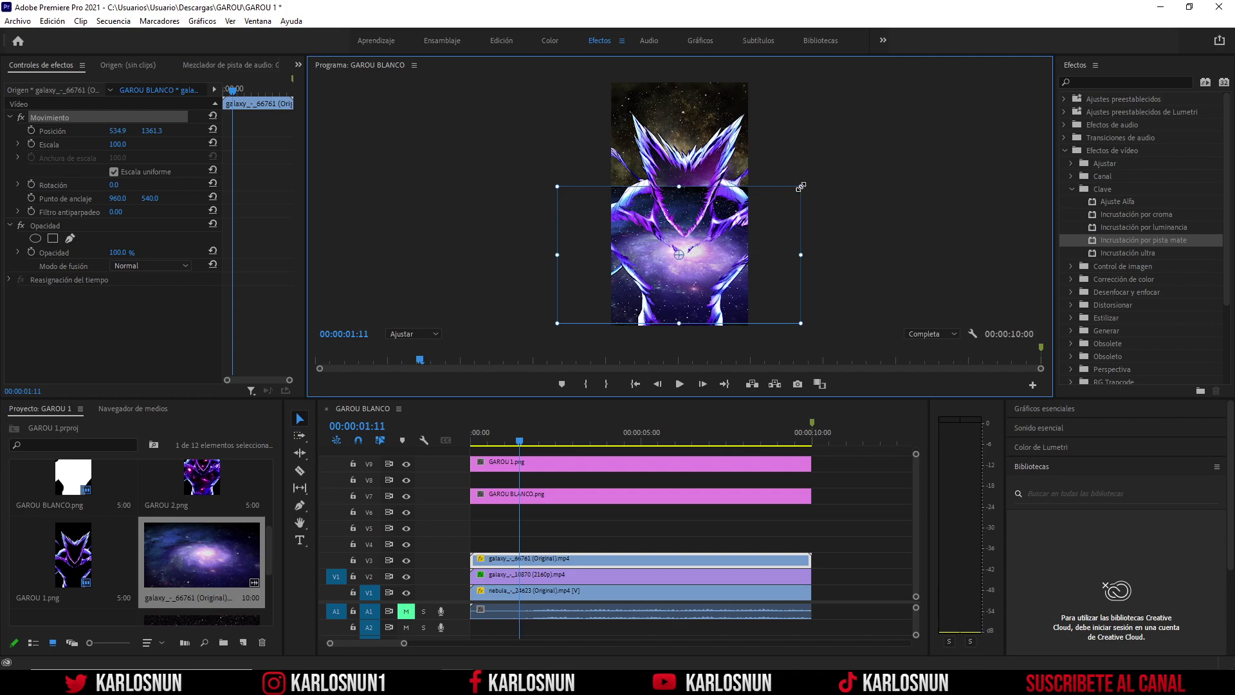
{"action": "left_click_drag", "start_coordinate": [801, 187], "coordinate": [771, 206]}
Set the Program monitor zoom to 50% and enlarge the preview area.
{"action": "left_click", "coordinate": [429, 335]}
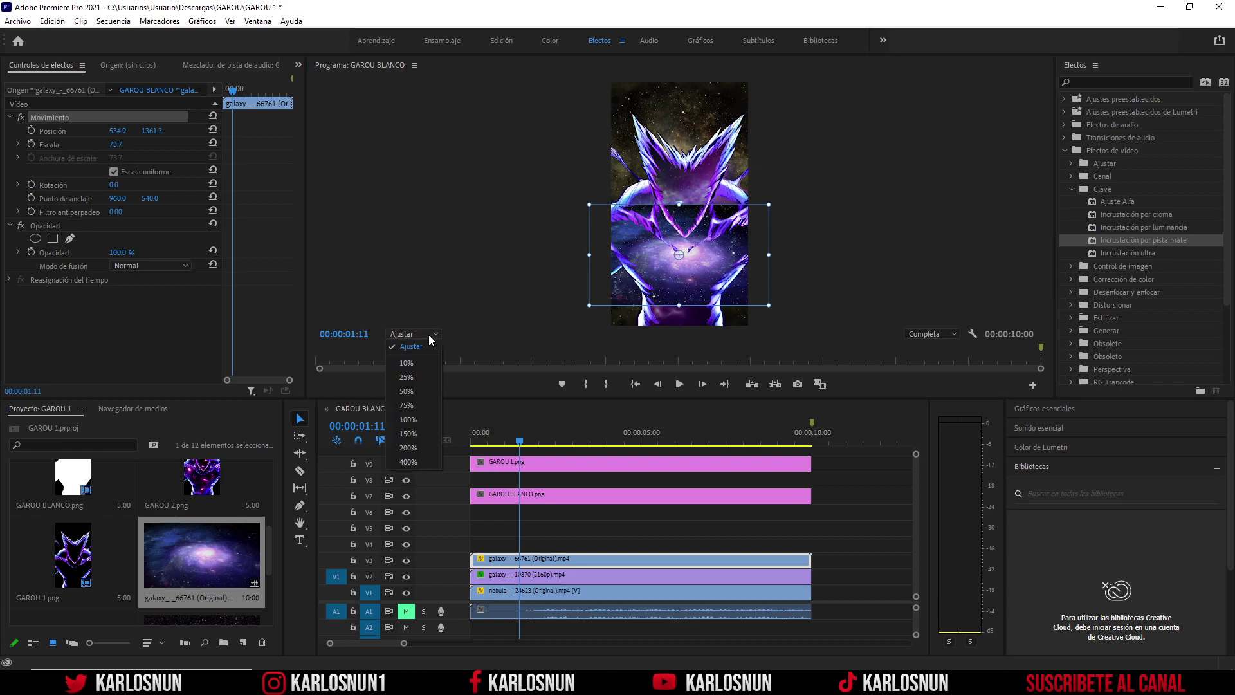
{"action": "left_click", "coordinate": [415, 391]}
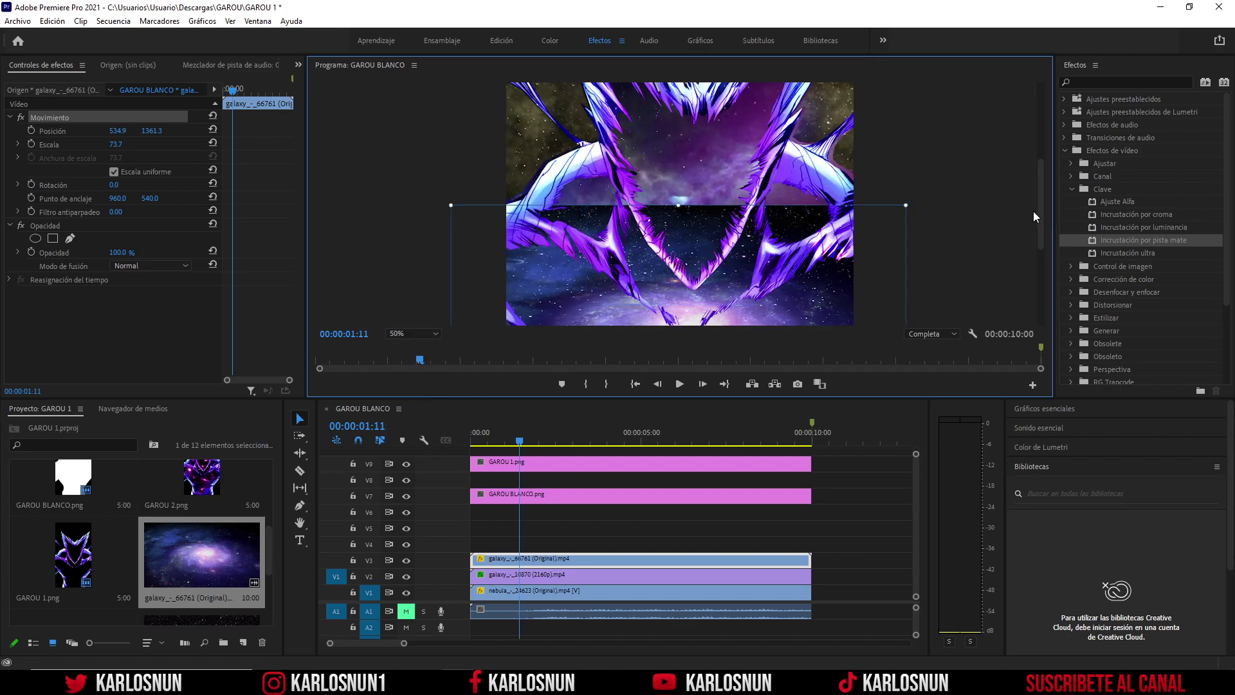
{"action": "left_click_drag", "start_coordinate": [1039, 203], "coordinate": [1032, 234]}
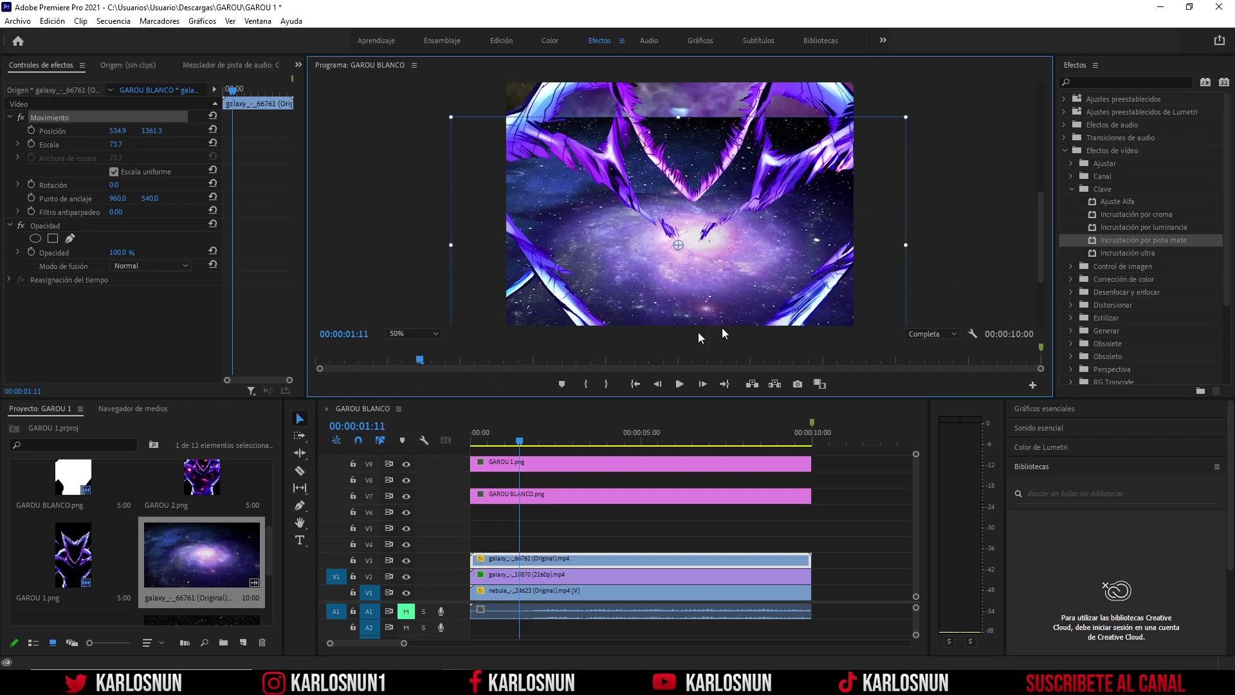
{"action": "left_click_drag", "start_coordinate": [438, 398], "coordinate": [444, 440]}
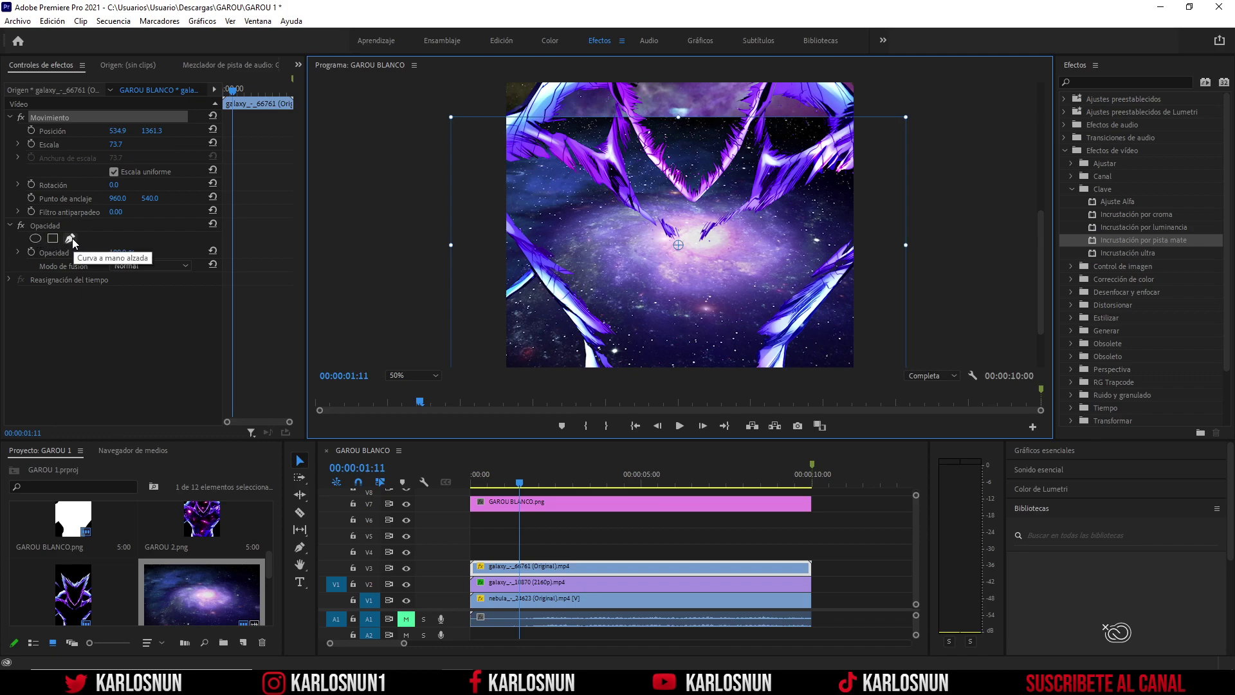
Start a freehand Bezier opacity mask, tracing points along the chest's lower and right edges.
{"action": "left_click", "coordinate": [71, 239]}
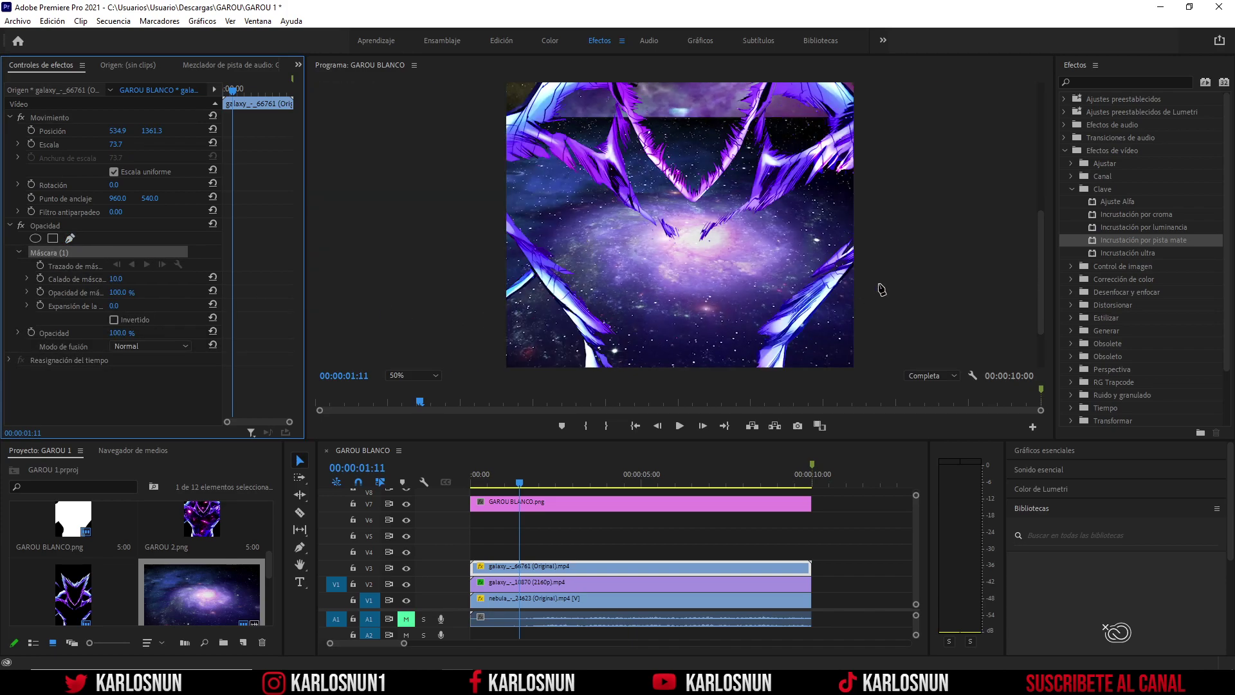
{"action": "left_click", "coordinate": [584, 292]}
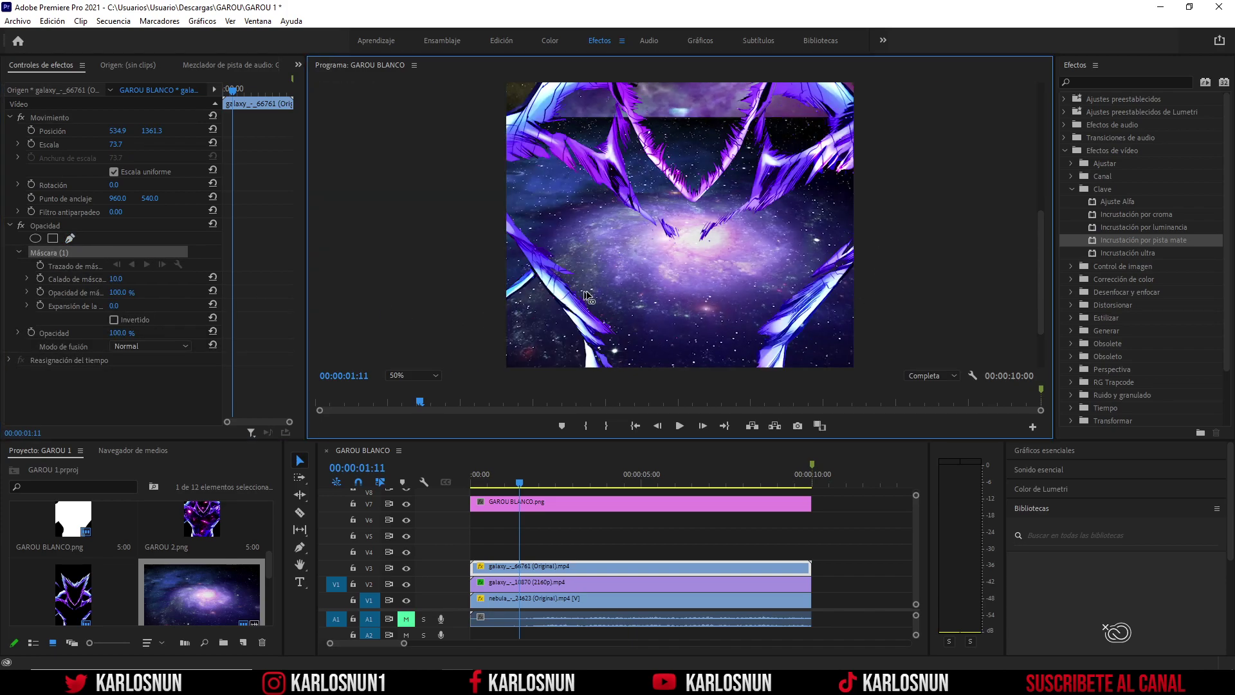
{"action": "left_click", "coordinate": [645, 312]}
{"action": "left_click", "coordinate": [728, 316]}
{"action": "left_click", "coordinate": [790, 308]}
{"action": "left_click", "coordinate": [826, 286]}
{"action": "left_click", "coordinate": [835, 253]}
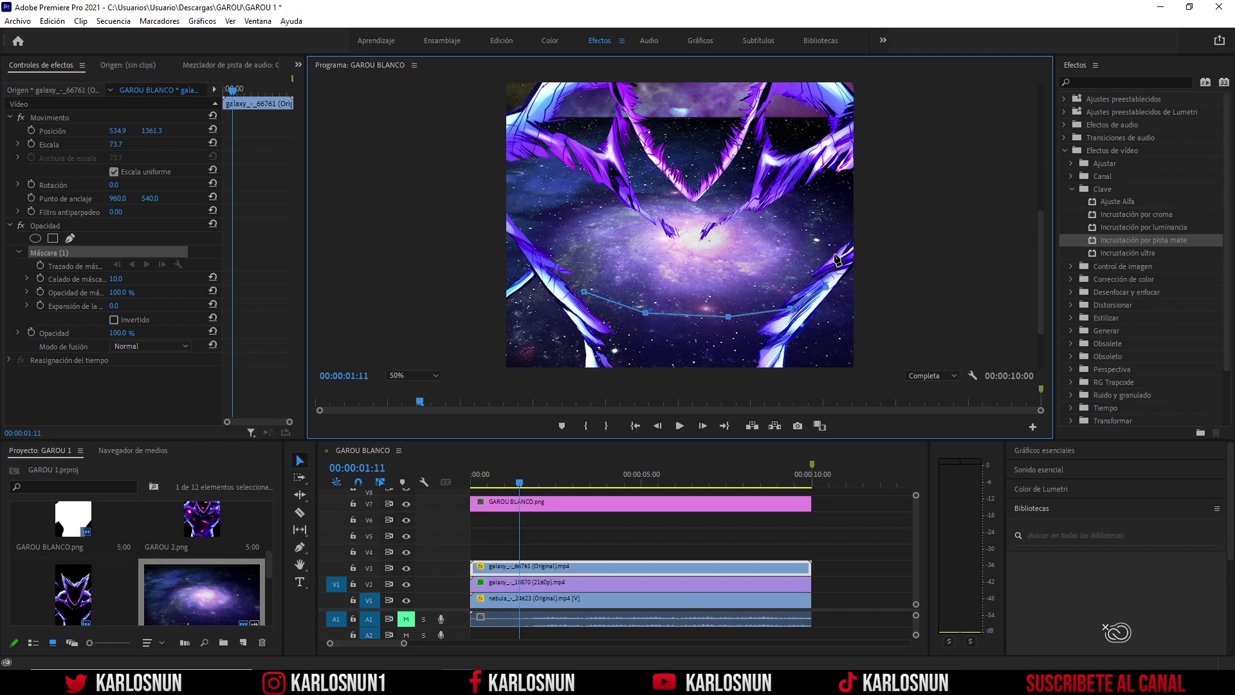
{"action": "left_click", "coordinate": [829, 210]}
Continue the mask across the top and down the left side, closing it at the first point.
{"action": "left_click", "coordinate": [771, 175]}
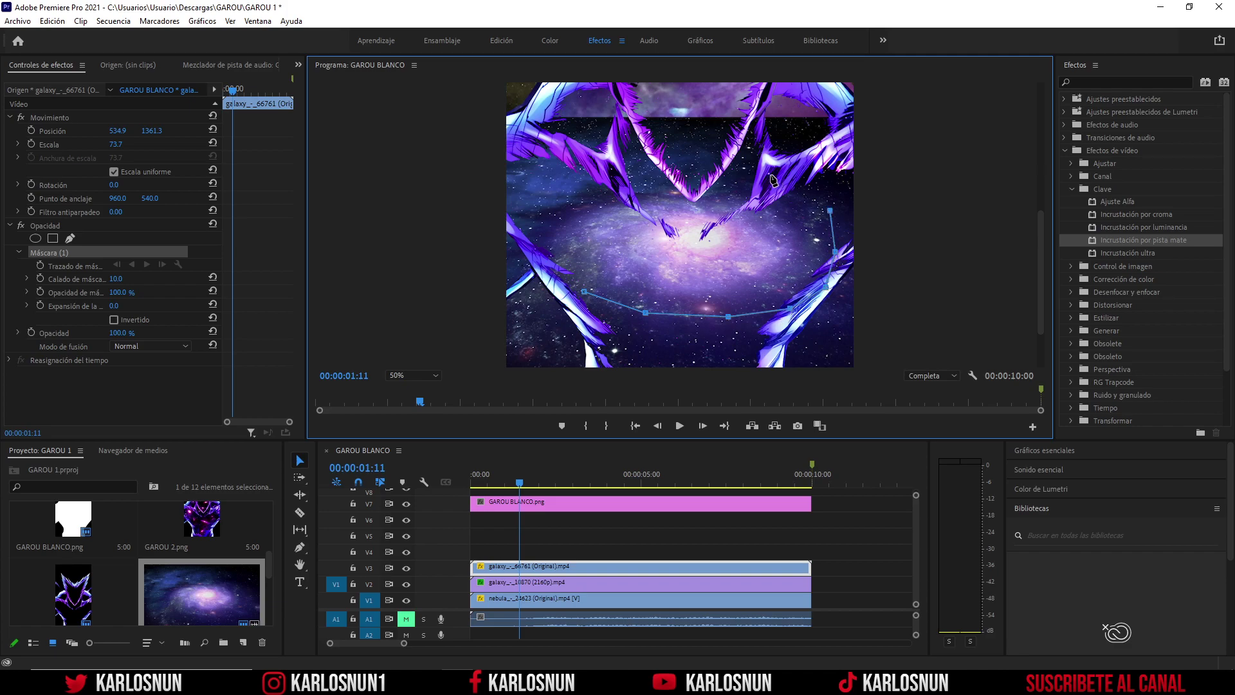
{"action": "left_click", "coordinate": [693, 164]}
{"action": "left_click", "coordinate": [656, 166]}
{"action": "left_click", "coordinate": [619, 176]}
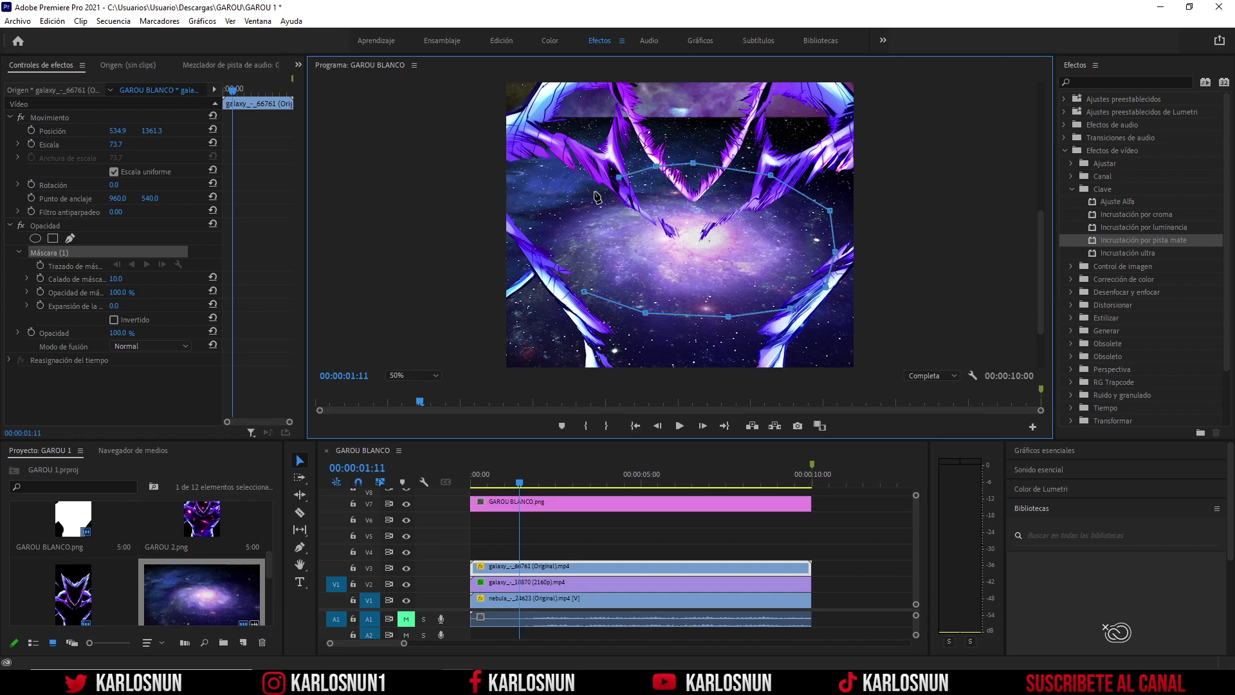
{"action": "left_click", "coordinate": [586, 193]}
{"action": "left_click", "coordinate": [561, 223]}
{"action": "left_click", "coordinate": [556, 253]}
{"action": "left_click", "coordinate": [563, 269]}
{"action": "left_click", "coordinate": [584, 292]}
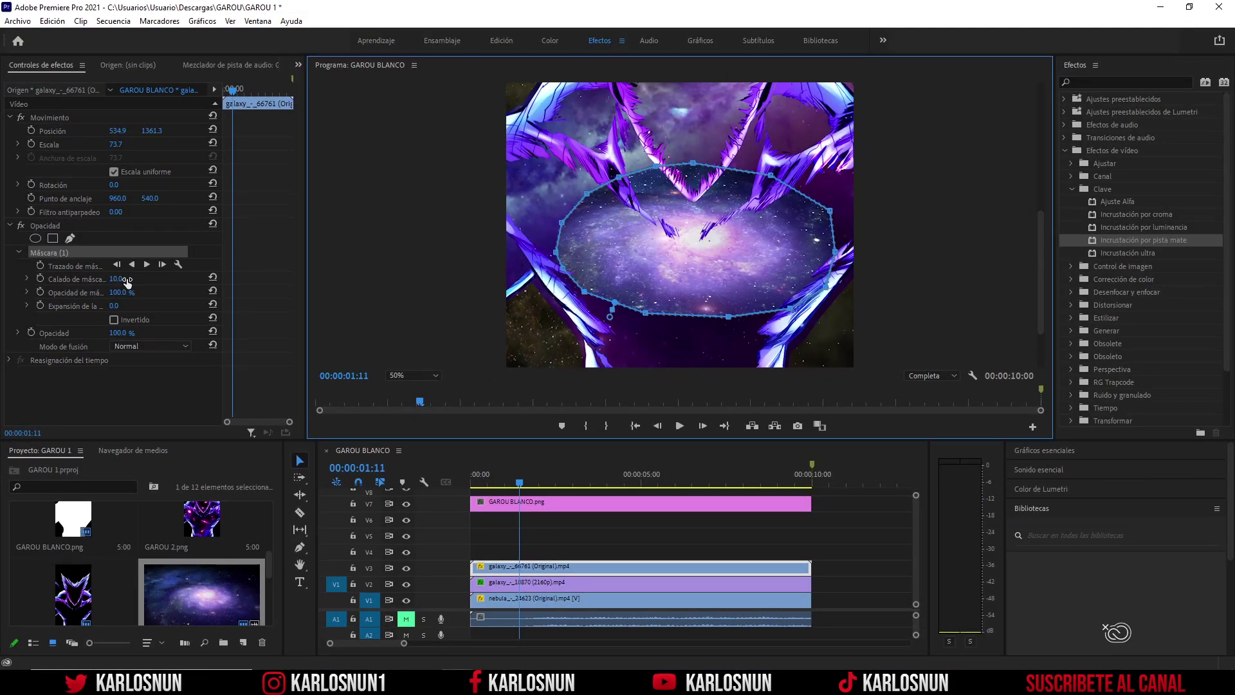
Raise the V3 galaxy mask feather to 147.
{"action": "left_click_drag", "start_coordinate": [127, 280], "coordinate": [145, 281]}
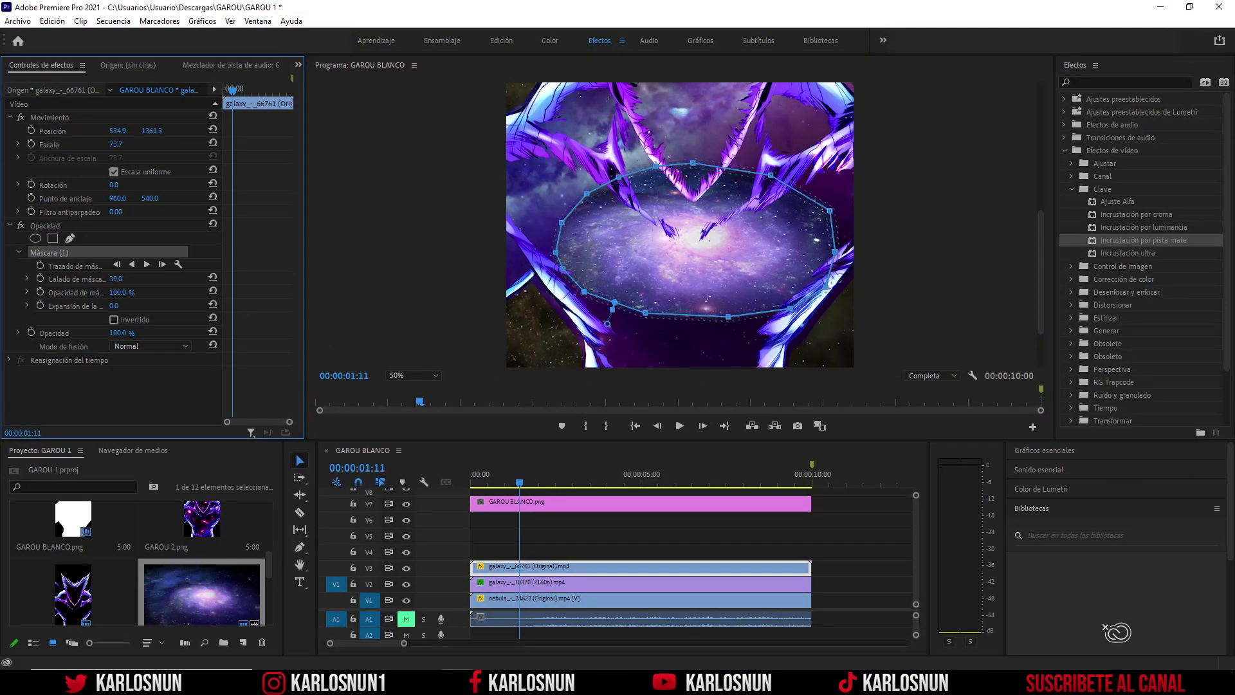
{"action": "left_click_drag", "start_coordinate": [115, 282], "coordinate": [132, 282]}
{"action": "left_click", "coordinate": [119, 279]}
{"action": "key", "text": "Return"}
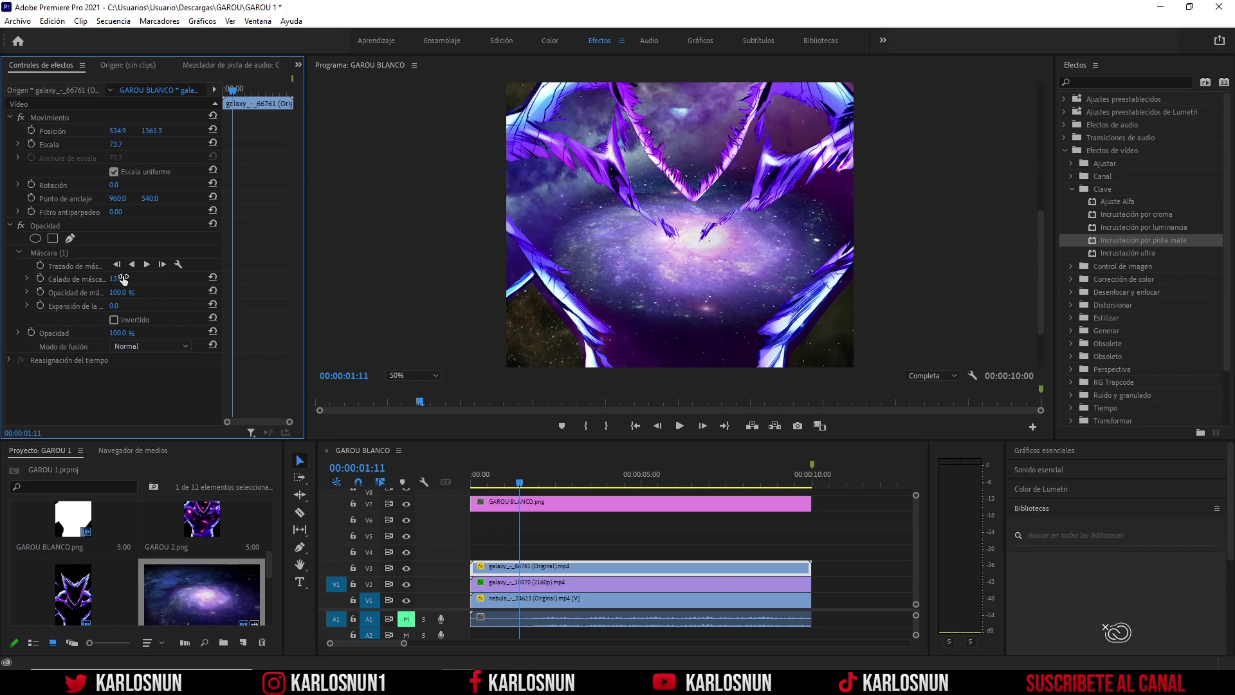
{"action": "left_click_drag", "start_coordinate": [122, 279], "coordinate": [128, 278]}
Toggle track V3's visibility off and on to compare the composite.
{"action": "left_click", "coordinate": [419, 566]}
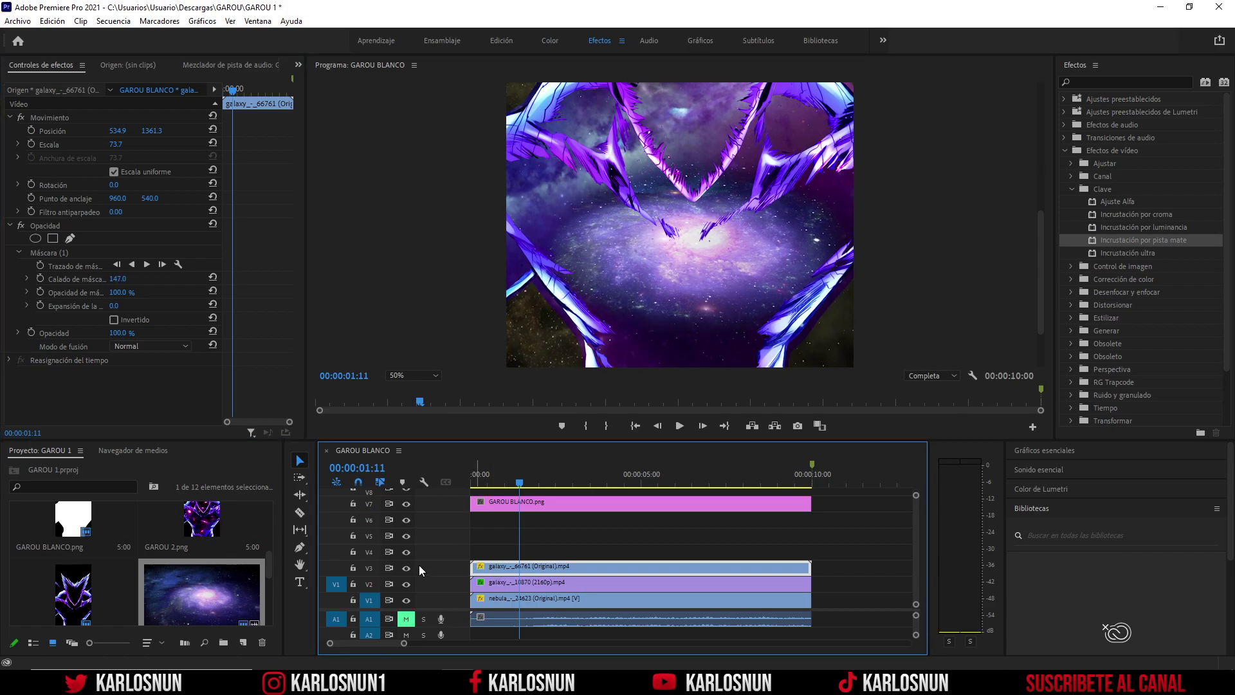
{"action": "left_click", "coordinate": [408, 568]}
{"action": "left_click", "coordinate": [408, 568]}
{"action": "left_click", "coordinate": [408, 567]}
{"action": "left_click", "coordinate": [407, 567]}
Set the galaxy clip's blend mode to Pantalla after briefly trying Aclarar.
{"action": "left_click", "coordinate": [184, 345]}
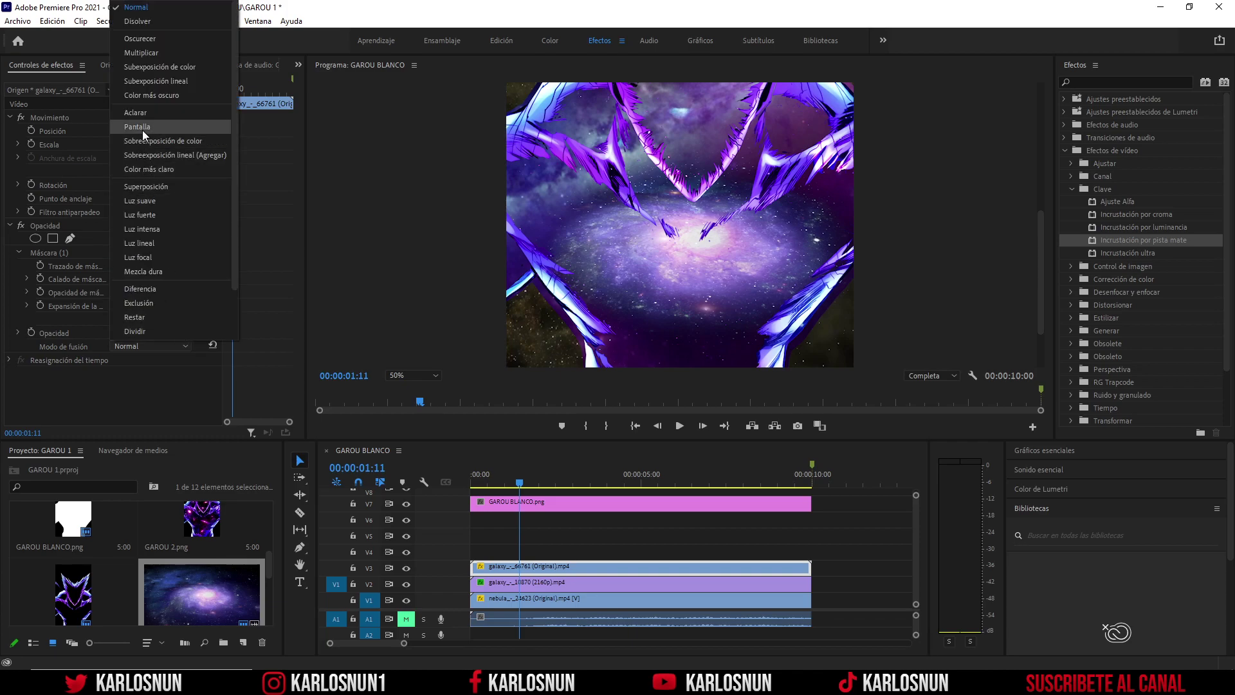
{"action": "left_click", "coordinate": [142, 130]}
{"action": "left_click", "coordinate": [184, 348]}
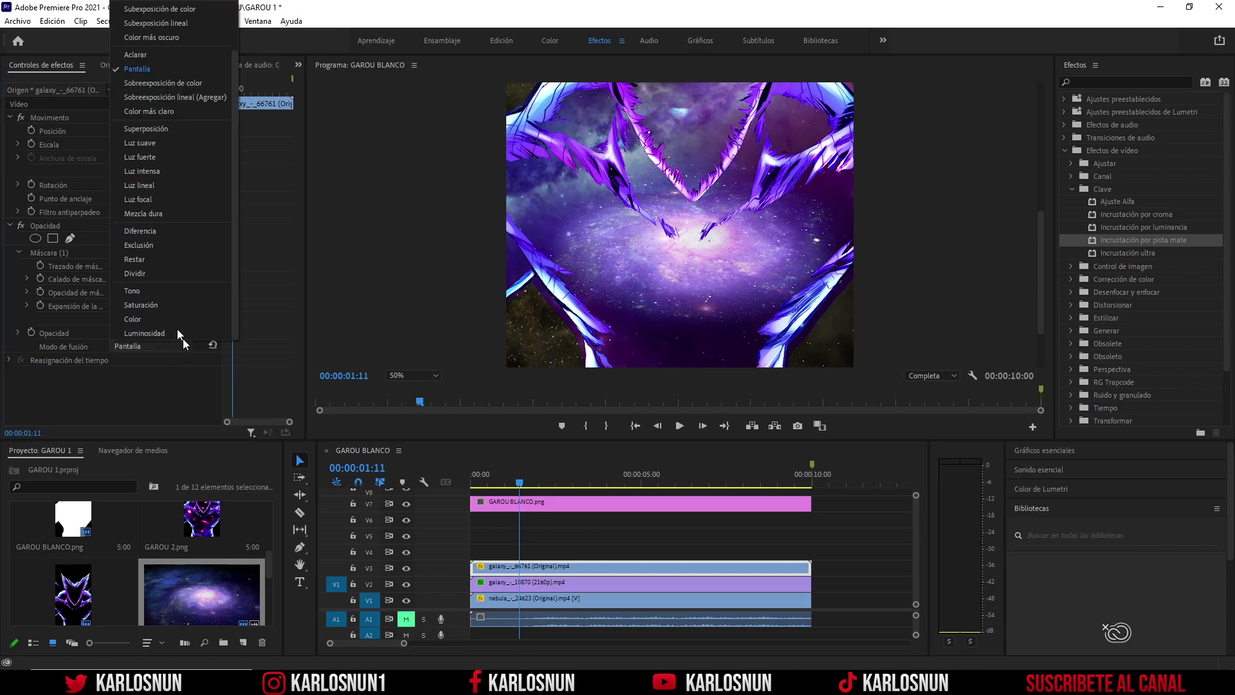
{"action": "left_click", "coordinate": [149, 58]}
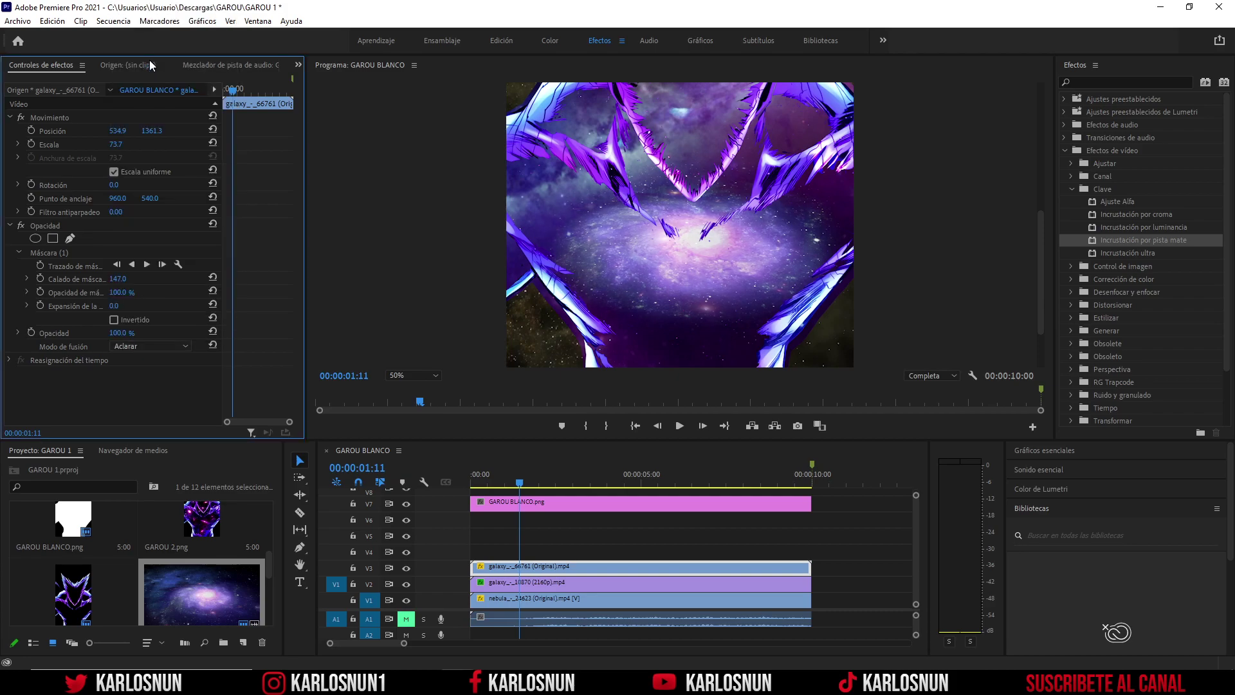
{"action": "left_click", "coordinate": [168, 348]}
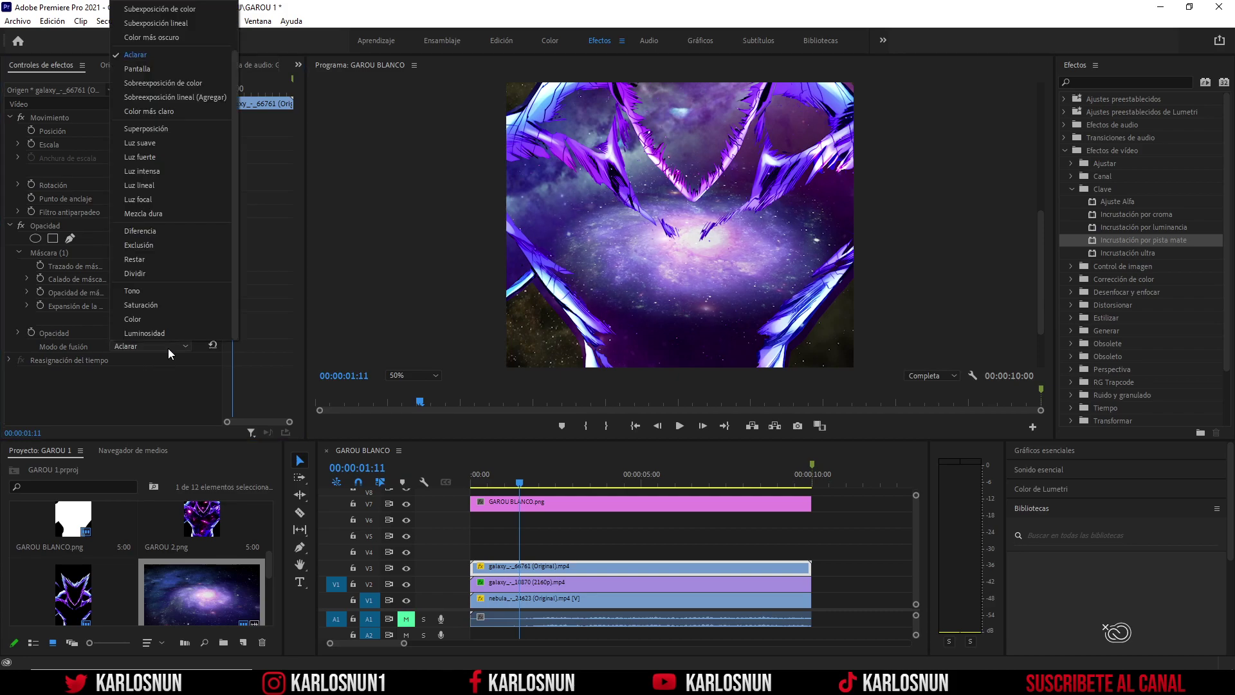
{"action": "left_click", "coordinate": [150, 64]}
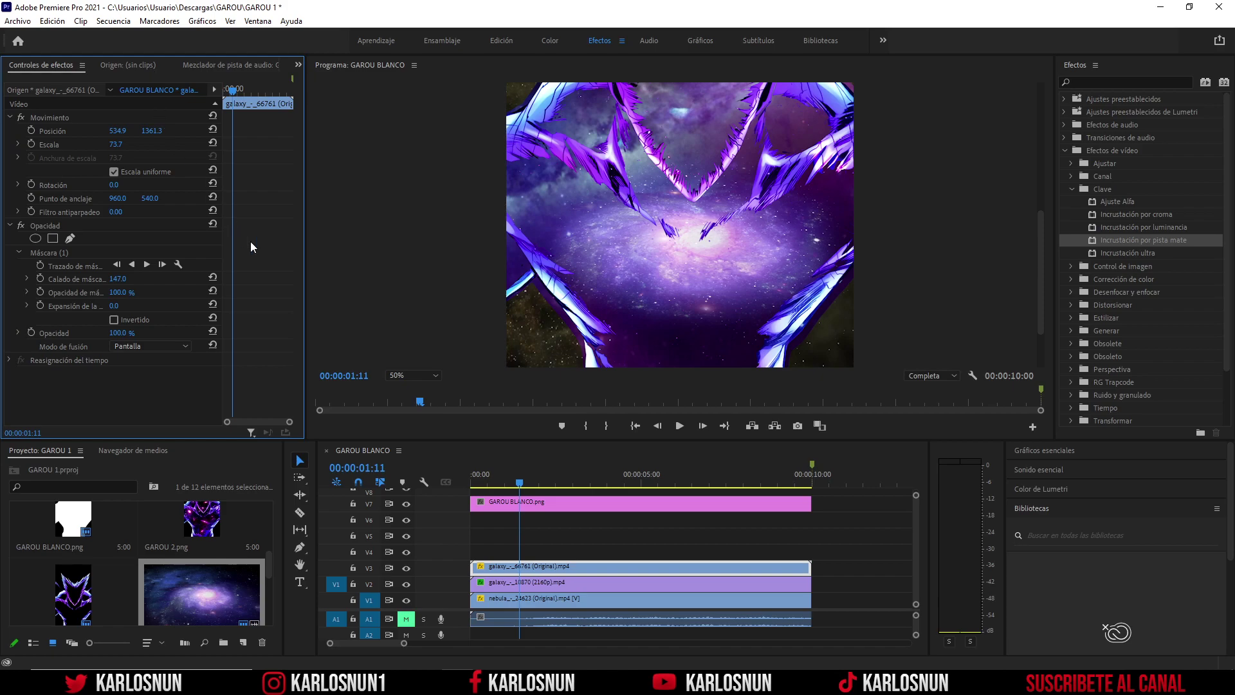
Play the composite from the start and stop at 00:00:02:15.
{"action": "left_click", "coordinate": [635, 426]}
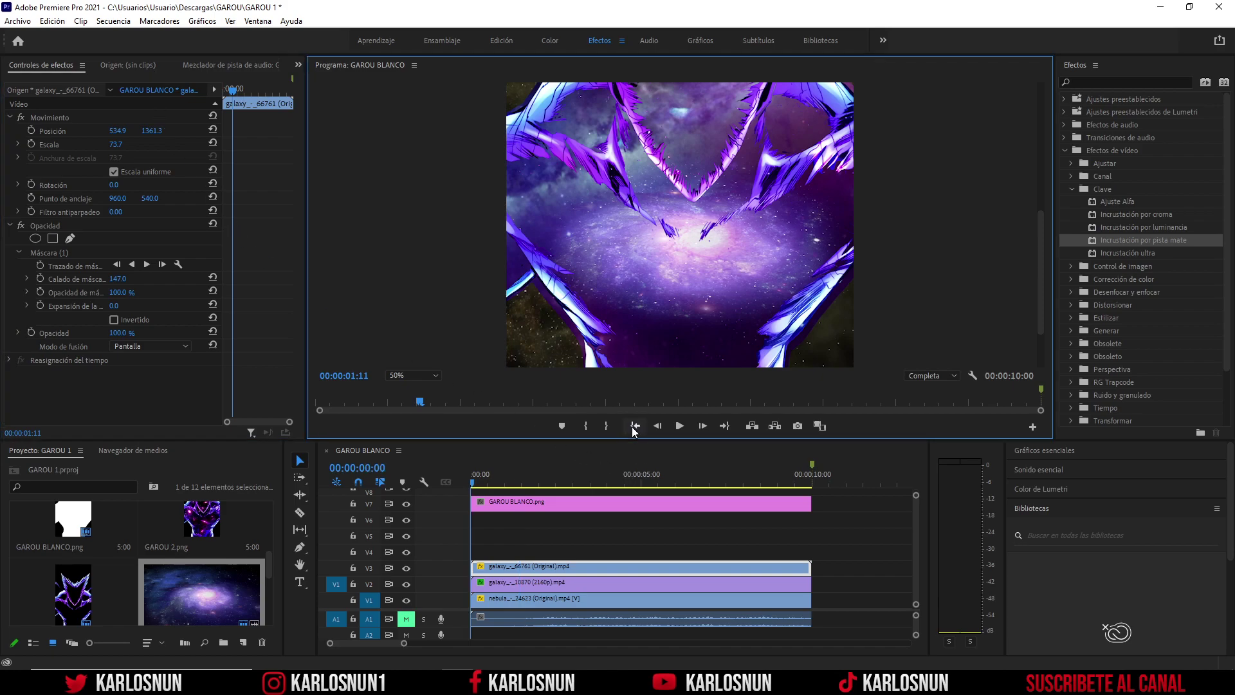
{"action": "left_click", "coordinate": [676, 427]}
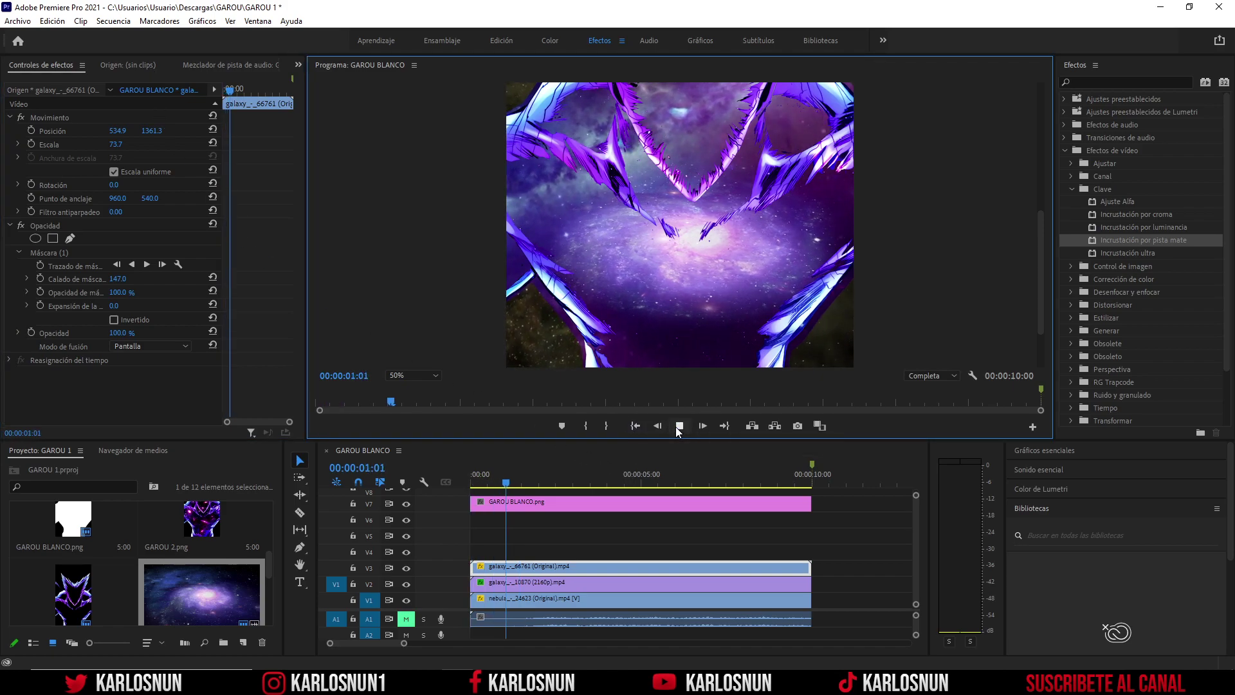
{"action": "left_click", "coordinate": [273, 530]}
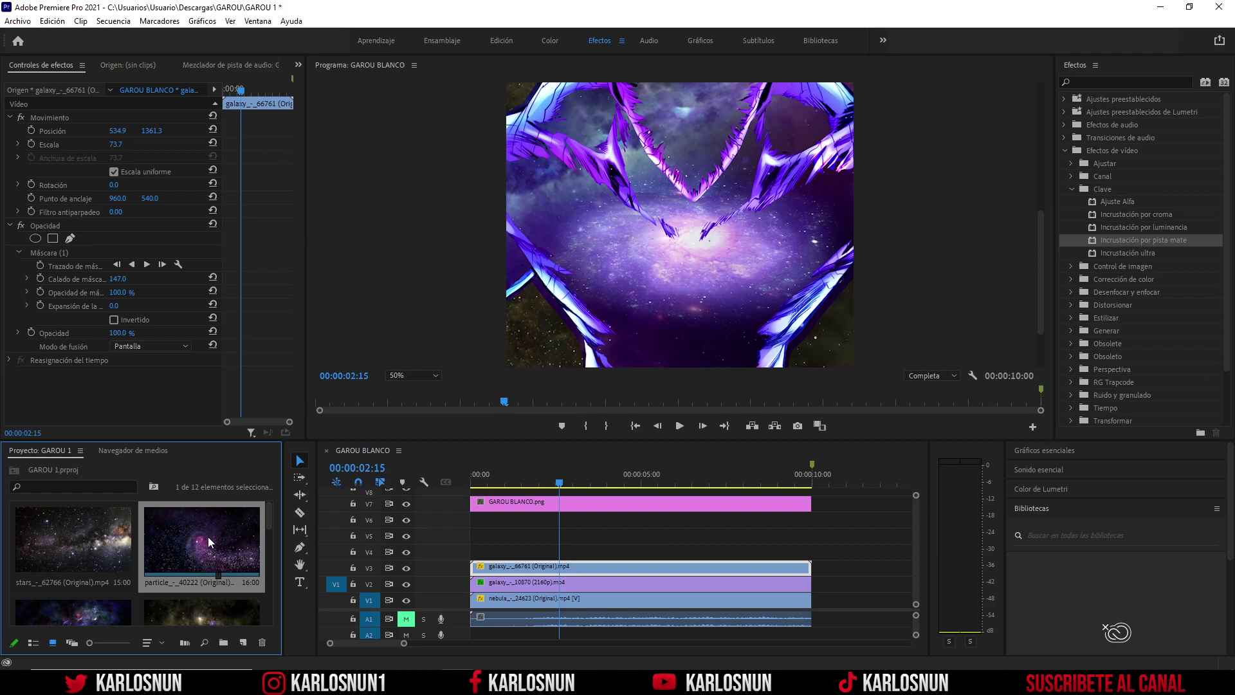
Place particle_-_40222 on V4 and trim it to end at 10 seconds.
{"action": "left_click", "coordinate": [437, 375]}
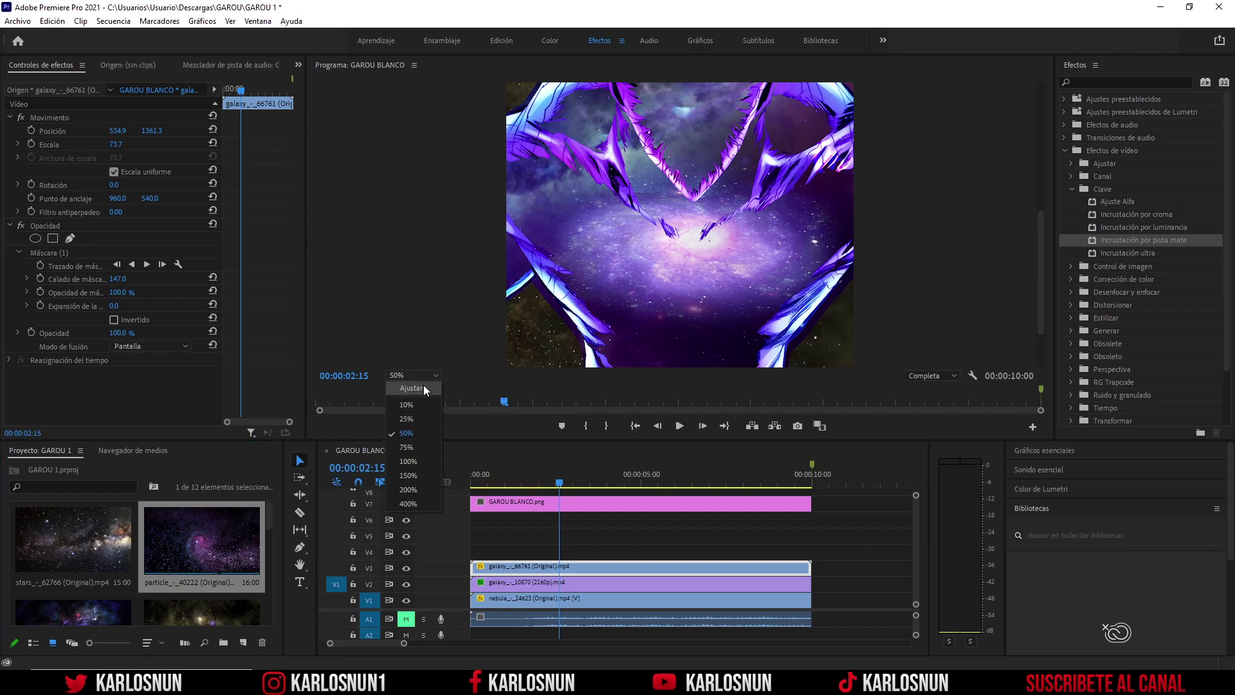
{"action": "left_click", "coordinate": [423, 384]}
{"action": "left_click_drag", "start_coordinate": [196, 549], "coordinate": [473, 548]}
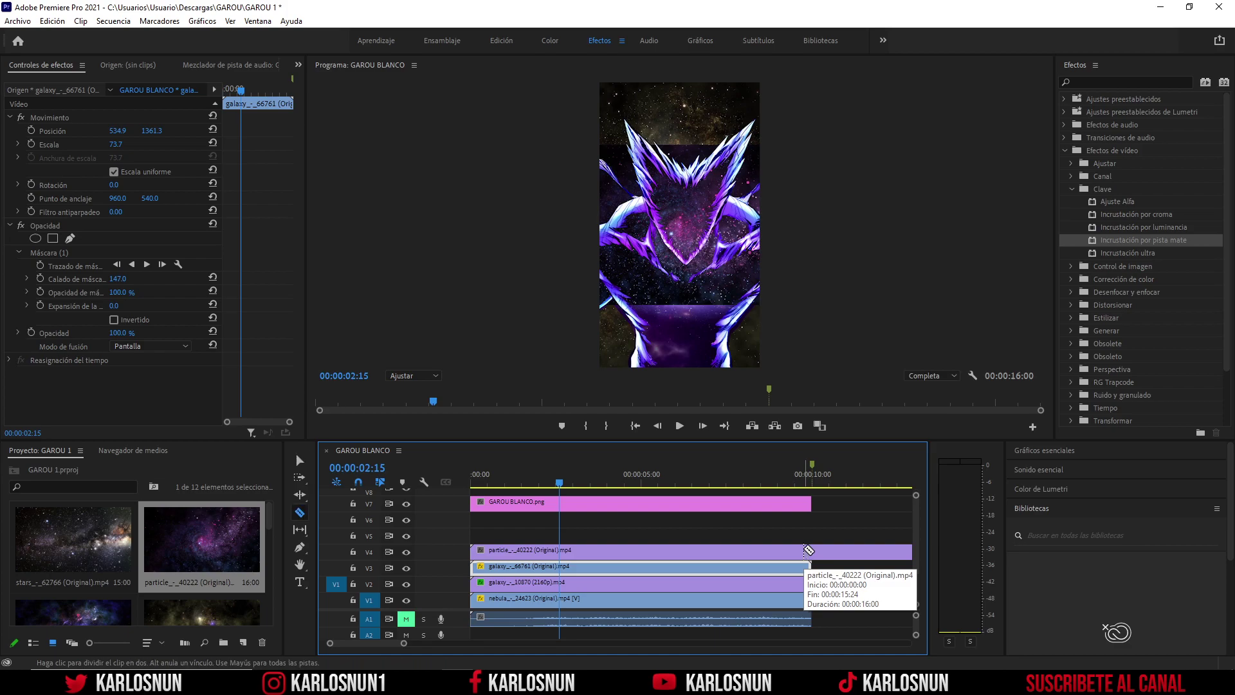
{"action": "key", "text": "c"}
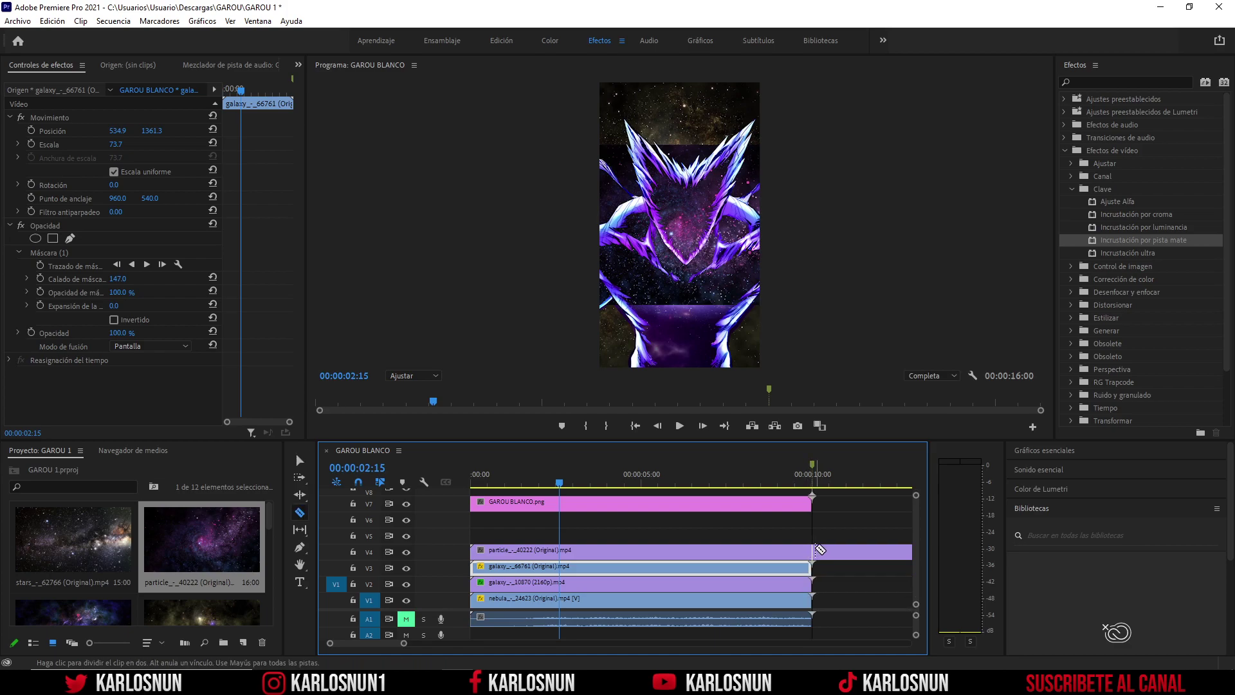
{"action": "left_click", "coordinate": [815, 551]}
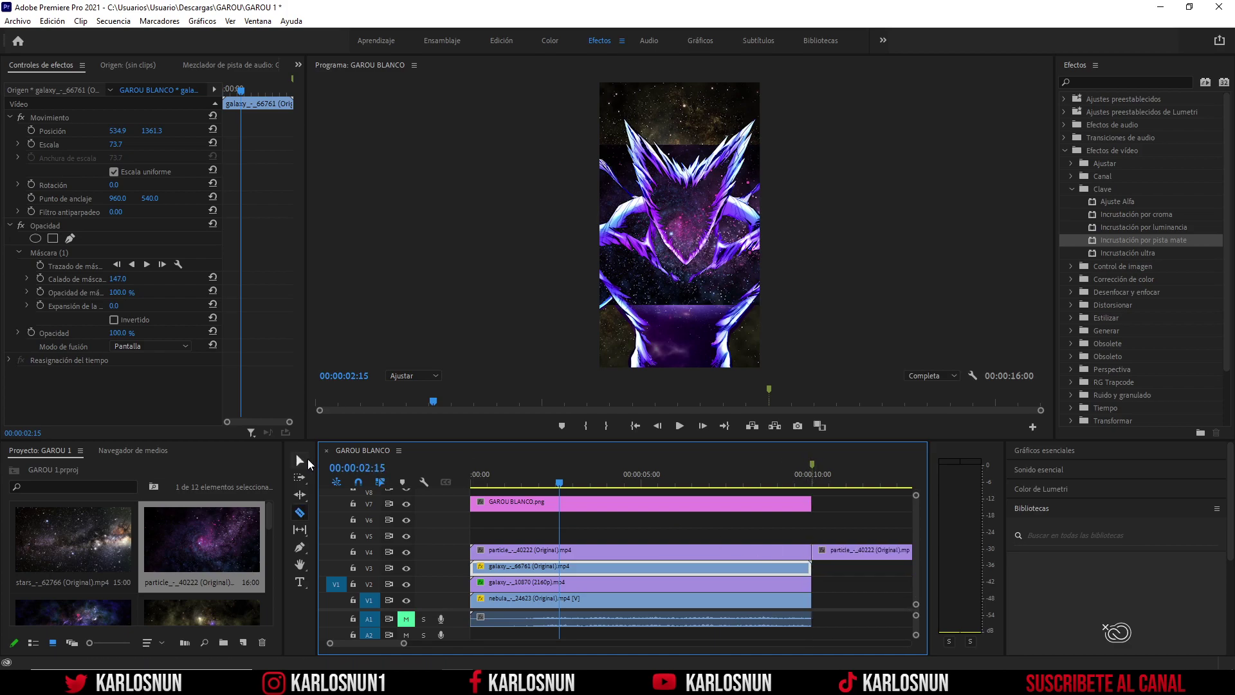
{"action": "key", "text": "v"}
{"action": "left_click", "coordinate": [872, 553]}
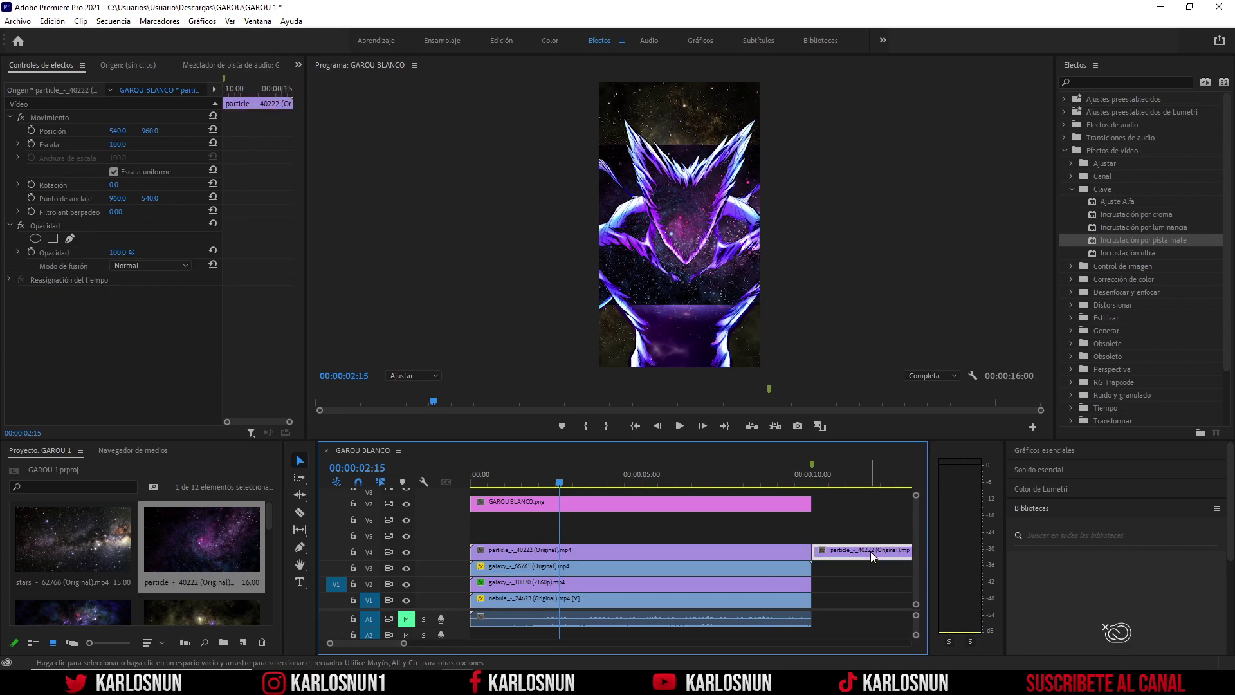
{"action": "key", "text": "Delete"}
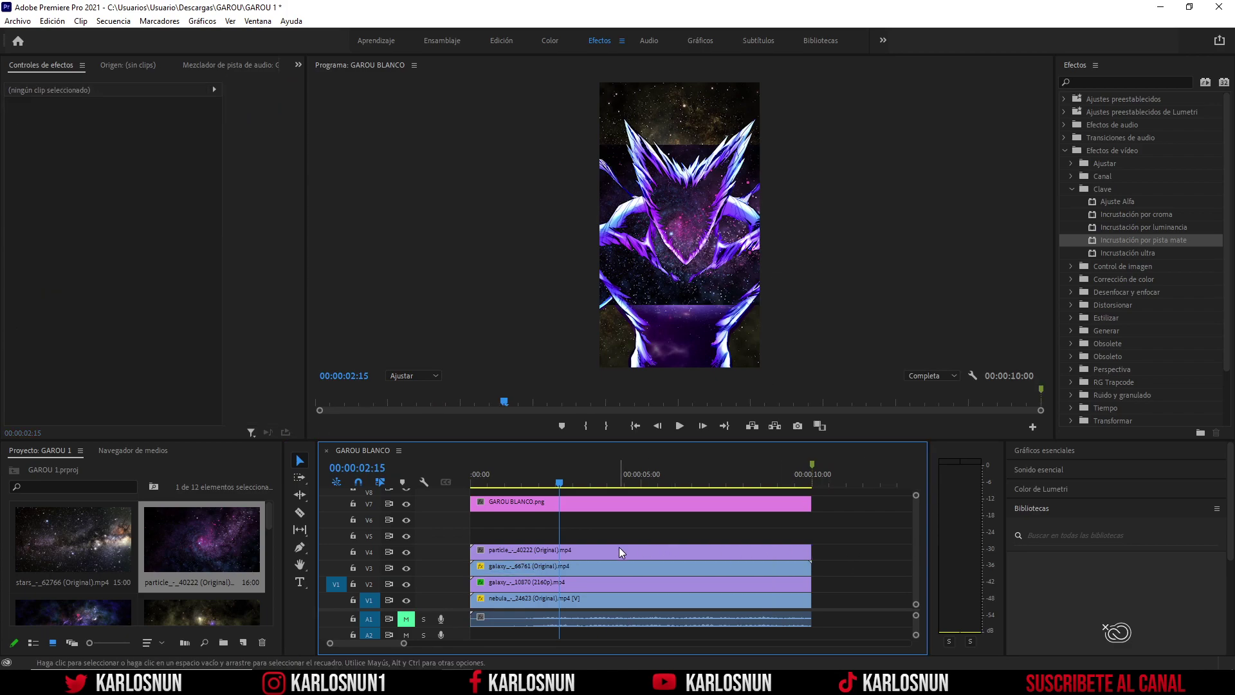
Scale the particle clip to 180 and apply Incrustación por pista mate.
{"action": "left_click", "coordinate": [619, 550]}
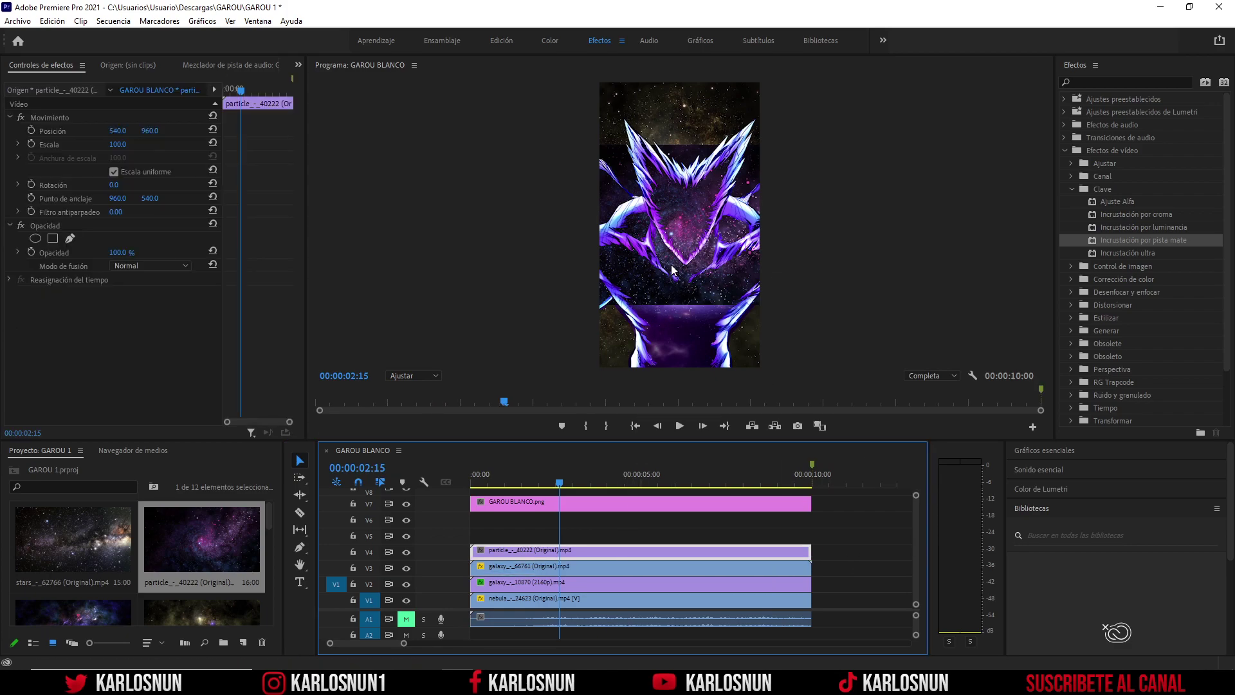
{"action": "left_click_drag", "start_coordinate": [118, 144], "coordinate": [226, 224]}
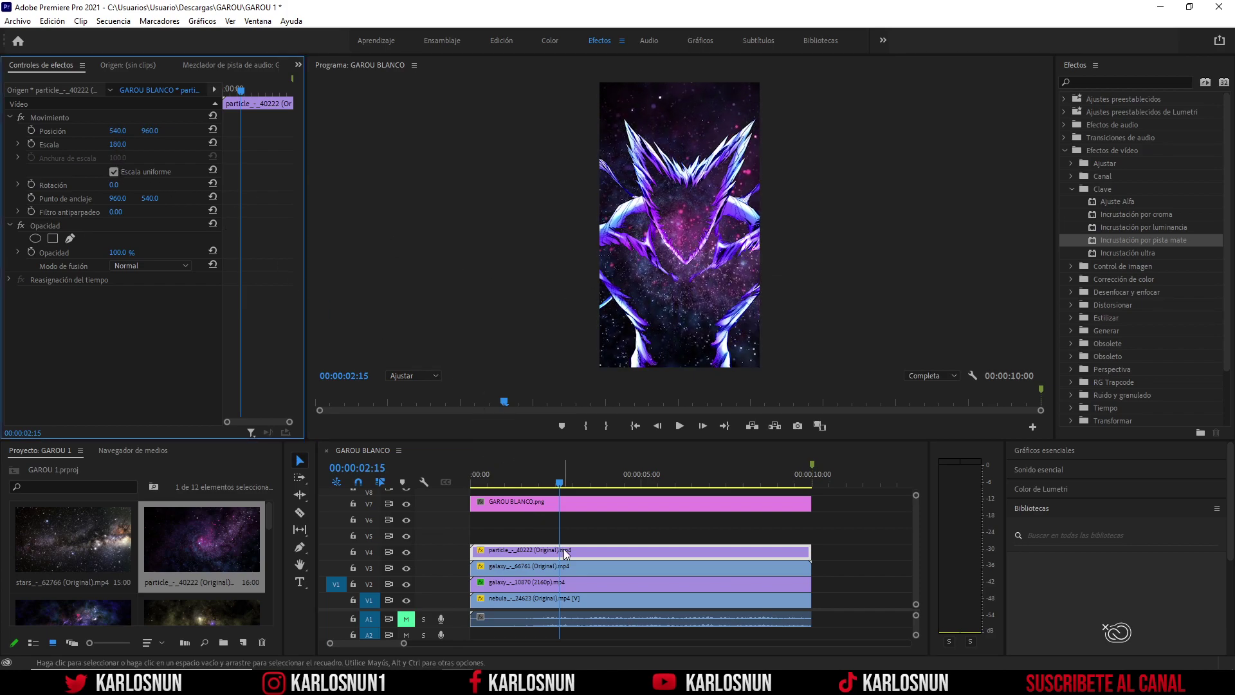
{"action": "left_click", "coordinate": [584, 551]}
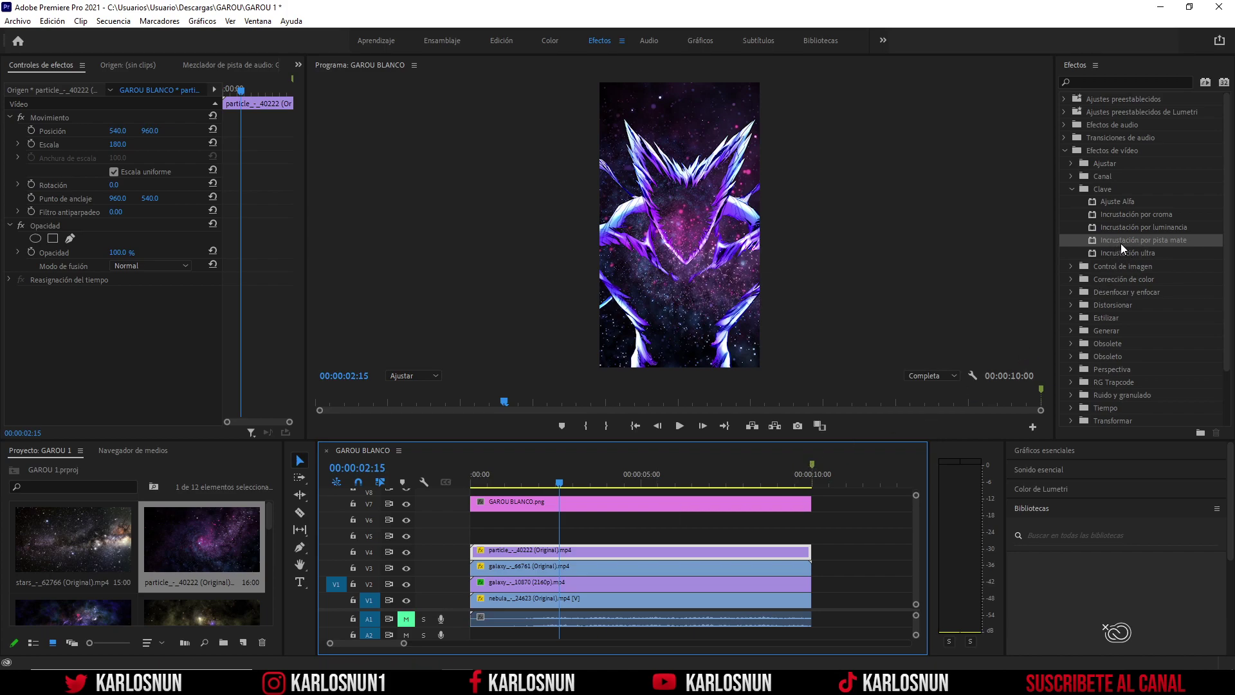
{"action": "left_click_drag", "start_coordinate": [1123, 241], "coordinate": [623, 548]}
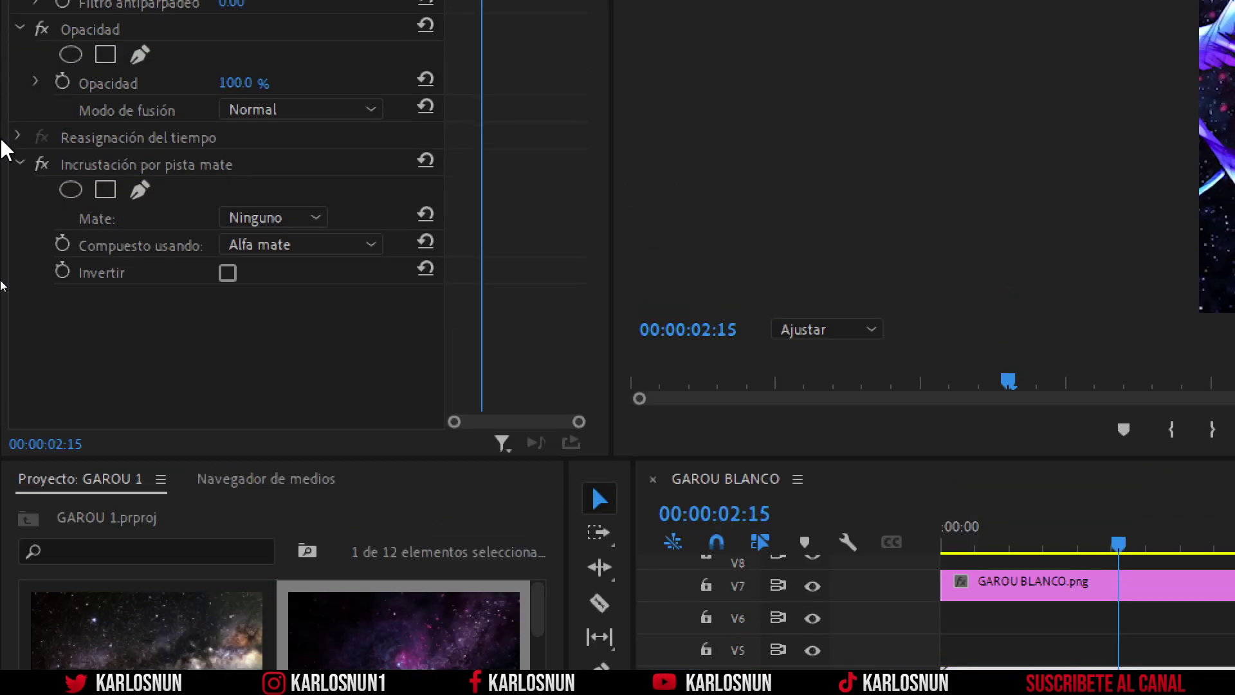
Set the particle clip's track matte to Vídeo 7.
{"action": "left_click", "coordinate": [301, 222]}
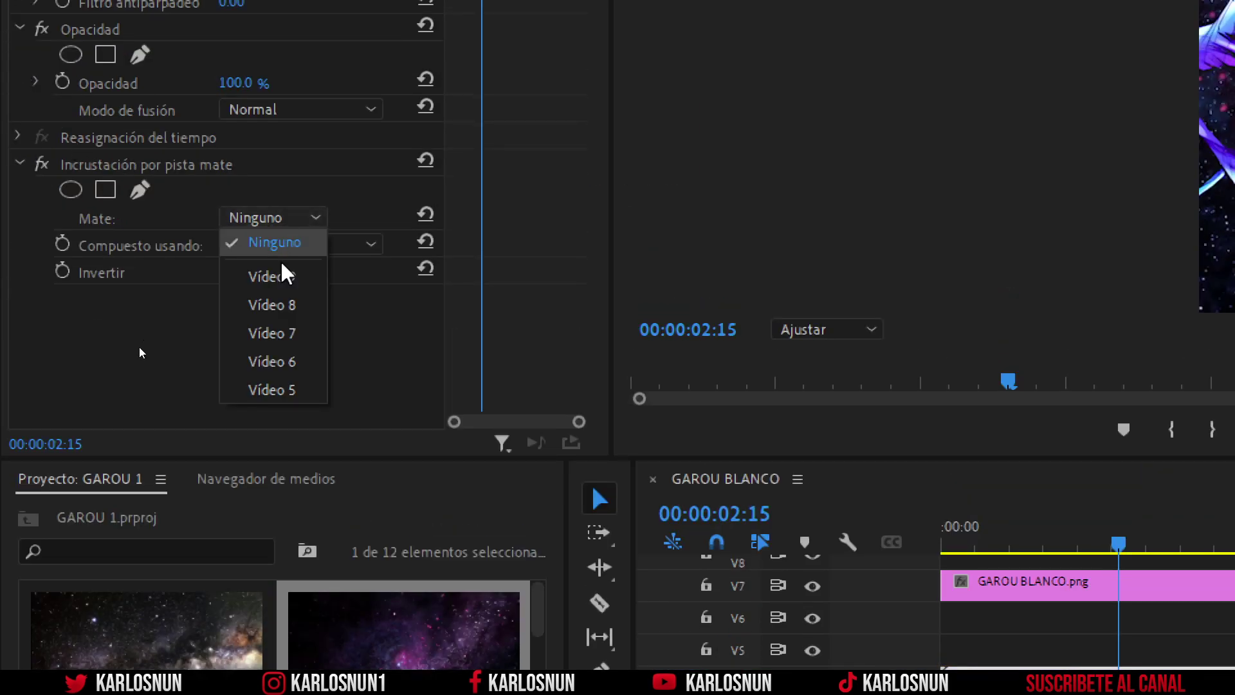
{"action": "left_click", "coordinate": [267, 342]}
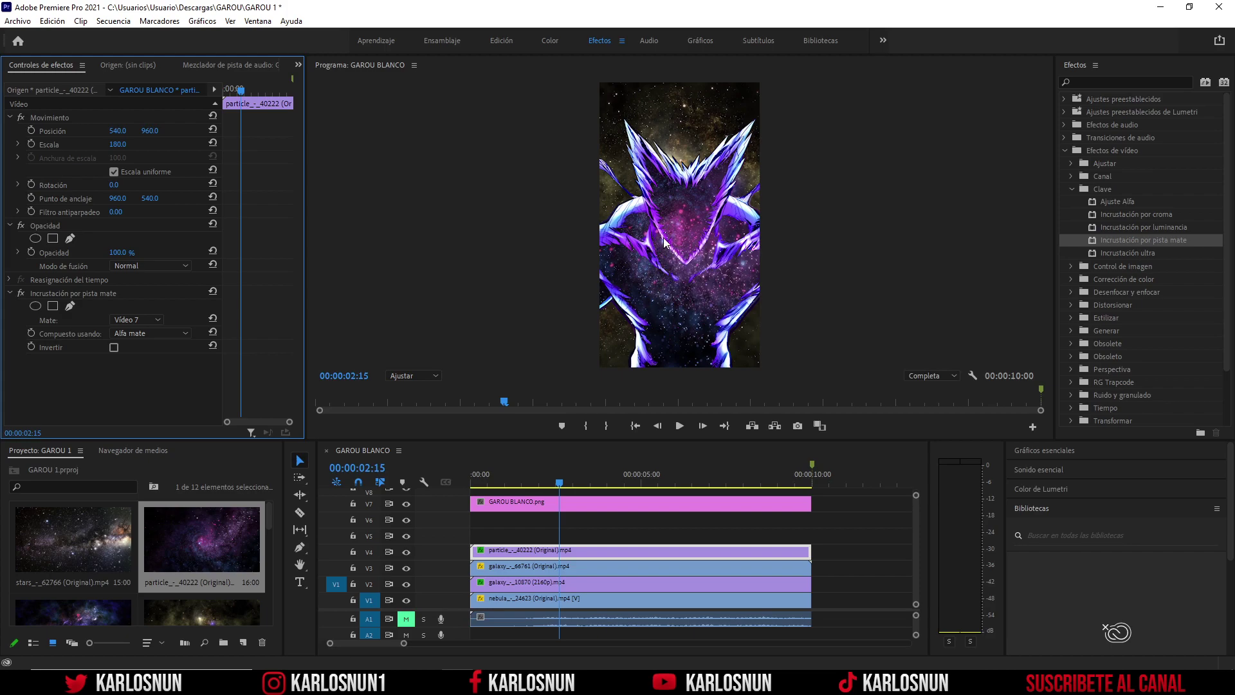
{"action": "left_click_drag", "start_coordinate": [564, 481], "coordinate": [565, 479]}
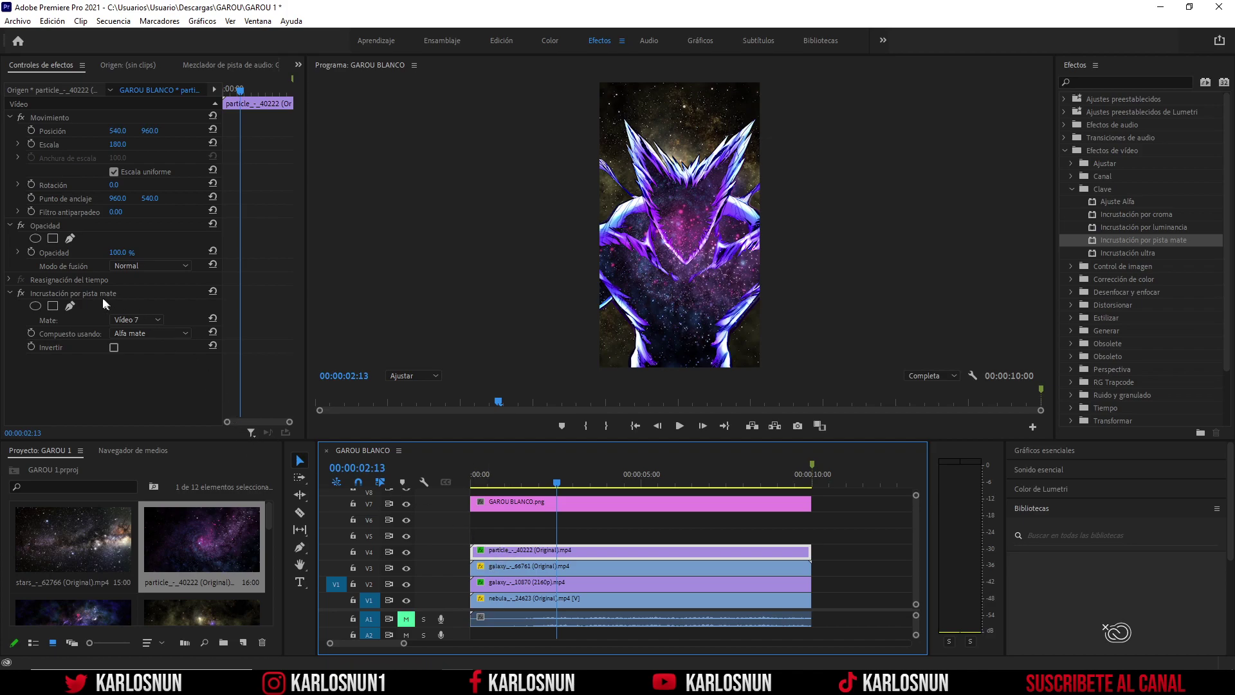
Set the particle clip's blend mode to Pantalla after trying Aclarar.
{"action": "left_click", "coordinate": [160, 273]}
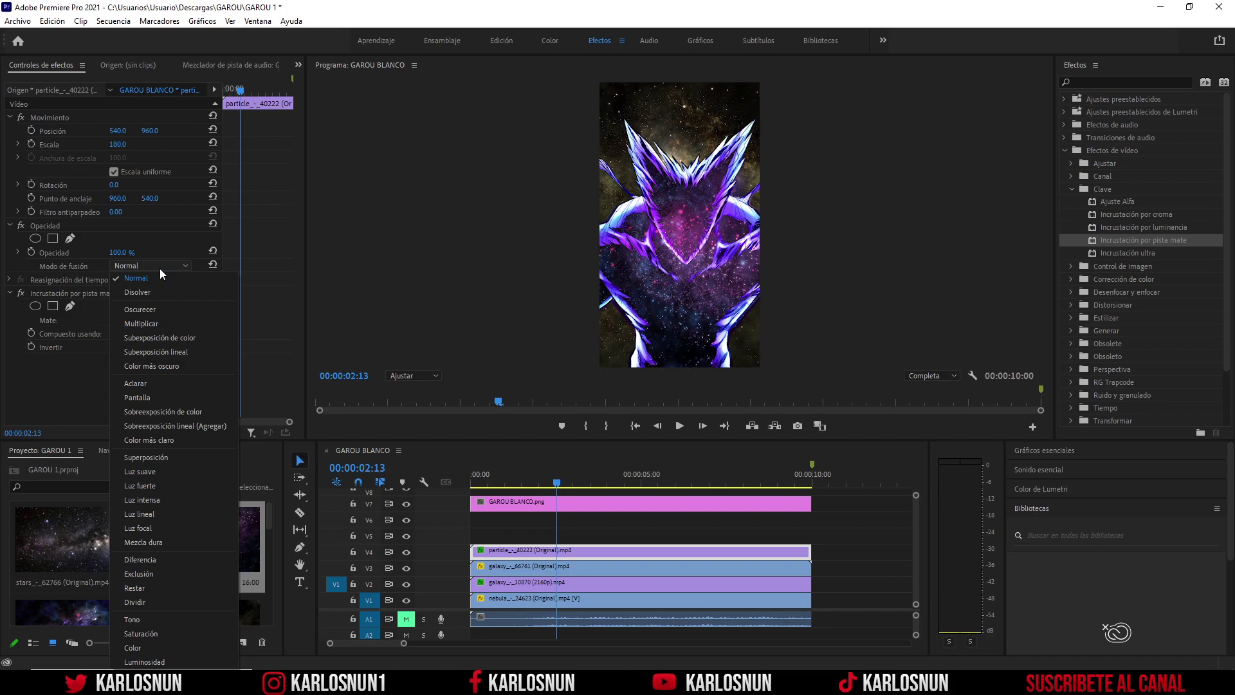
{"action": "left_click", "coordinate": [144, 382]}
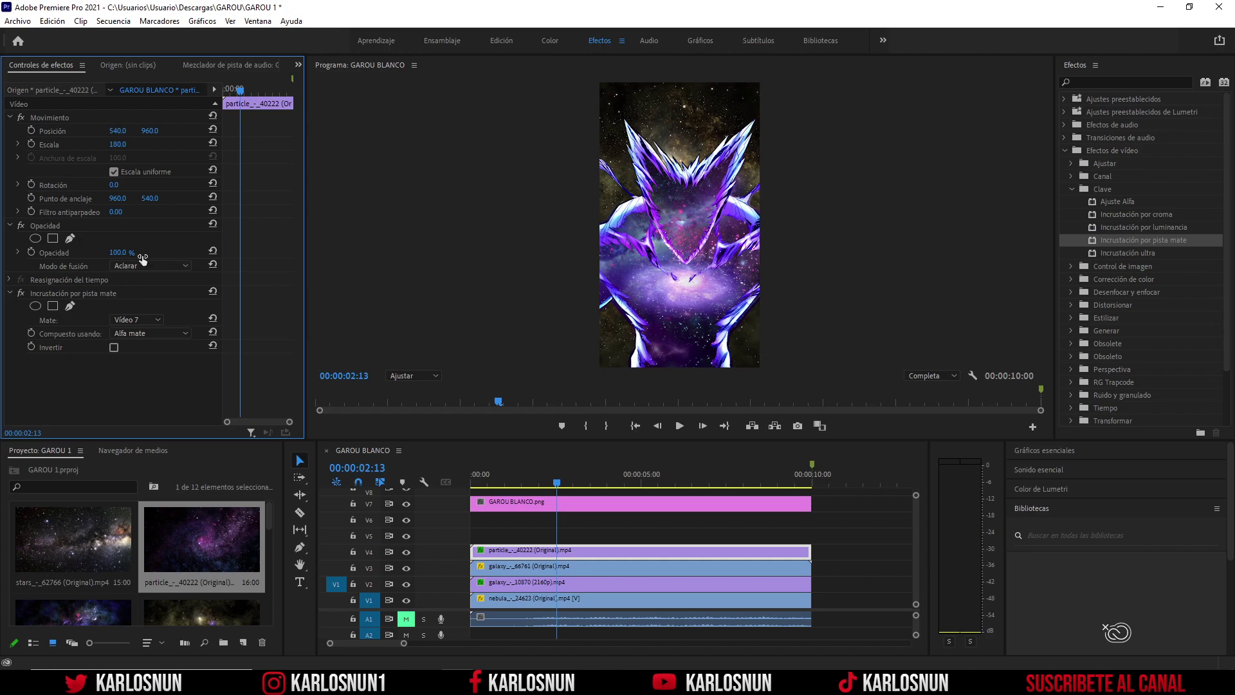
{"action": "left_click", "coordinate": [152, 267]}
{"action": "left_click", "coordinate": [144, 399]}
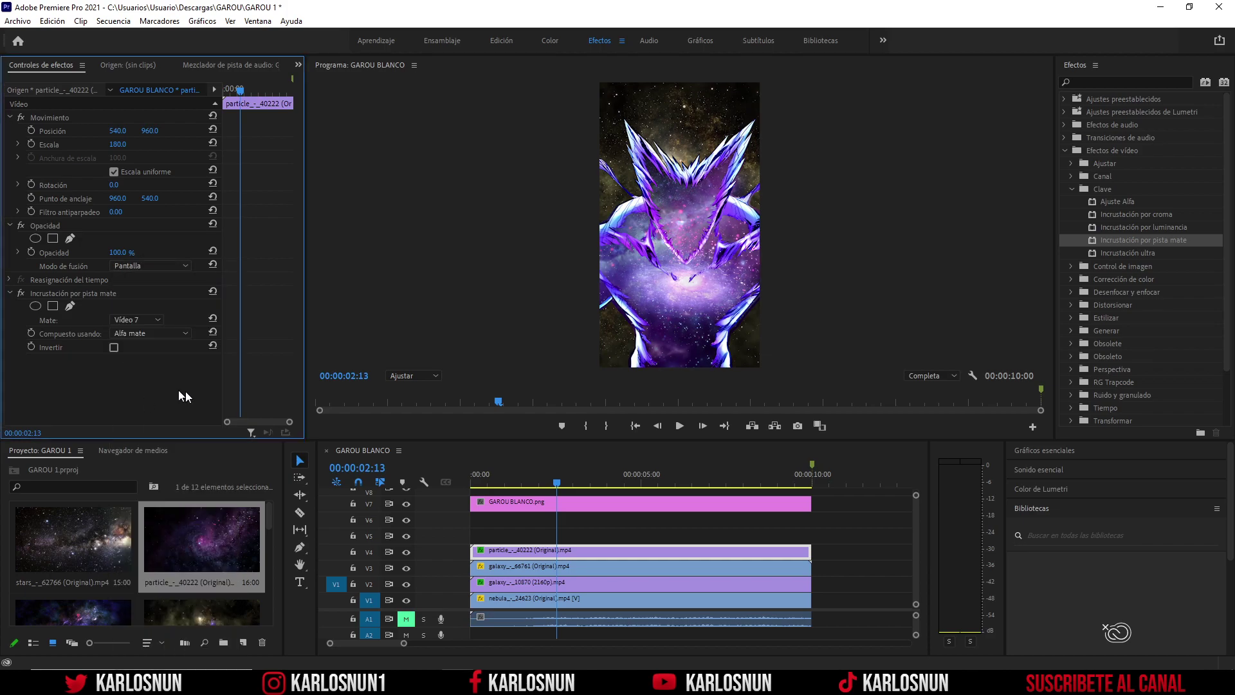
Play the blended result from the start of the sequence, then stop.
{"action": "left_click", "coordinate": [635, 426]}
{"action": "left_click", "coordinate": [680, 427]}
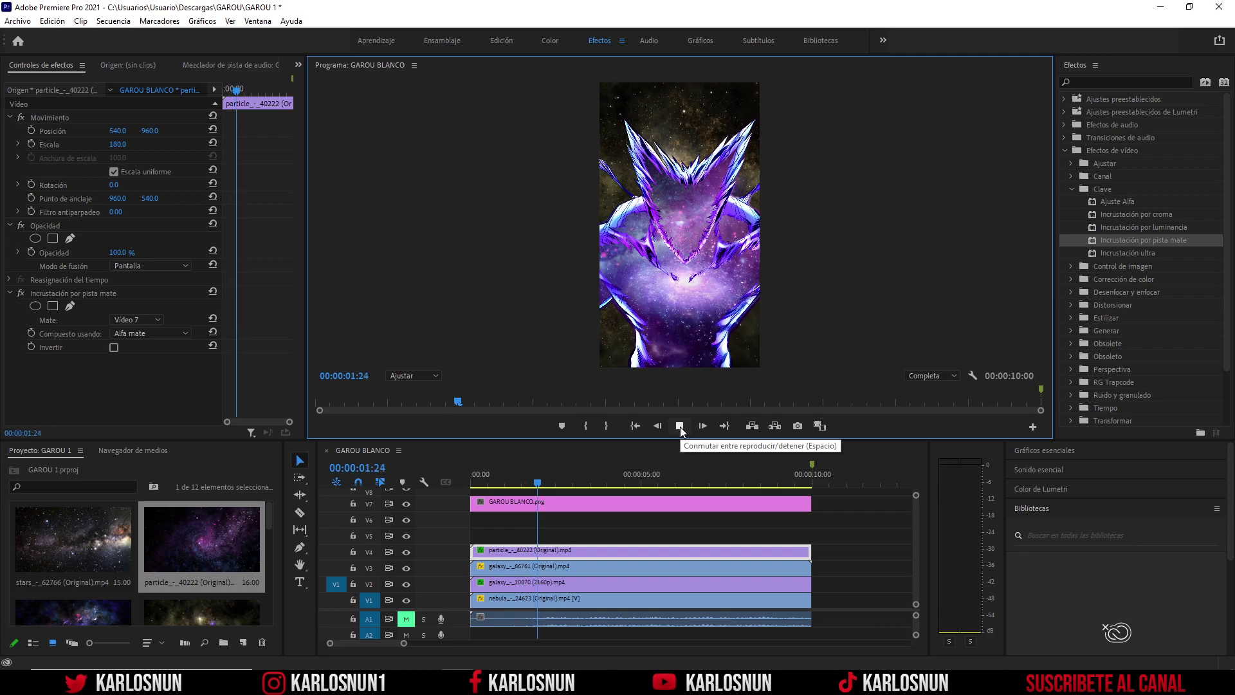
{"action": "left_click", "coordinate": [681, 427]}
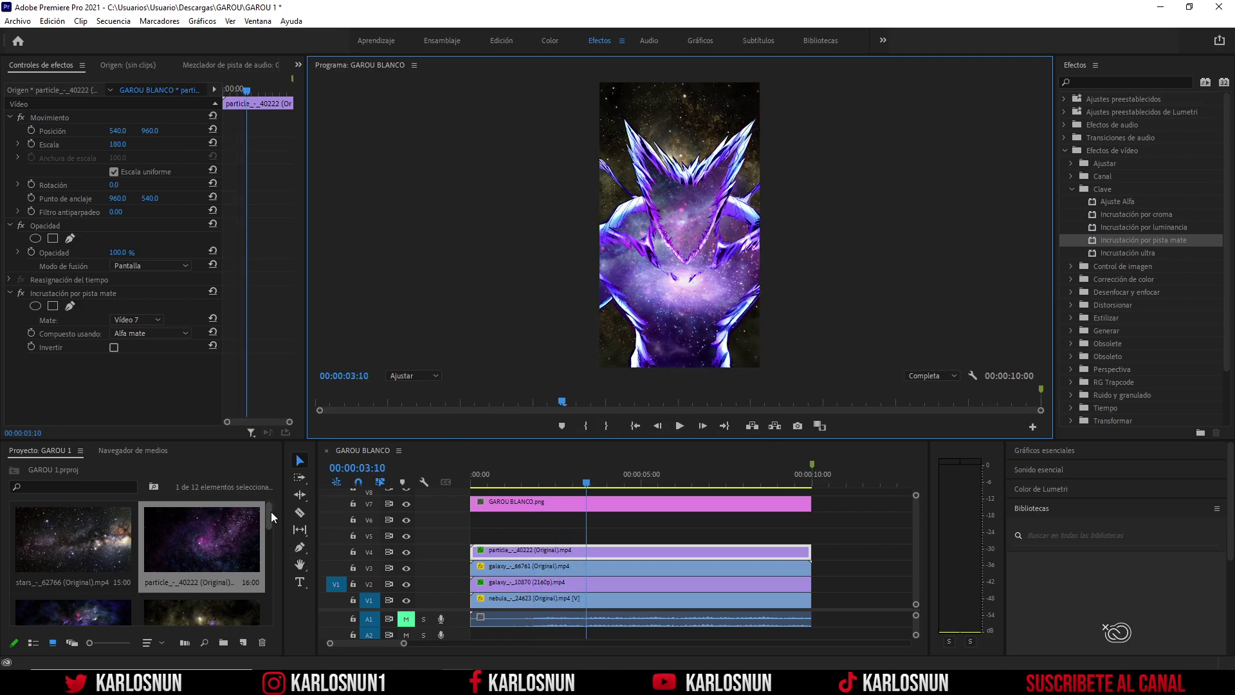
Place Abstract - 54073.mp4 on track V5 above the particle clip.
{"action": "left_click_drag", "start_coordinate": [272, 512], "coordinate": [269, 603]}
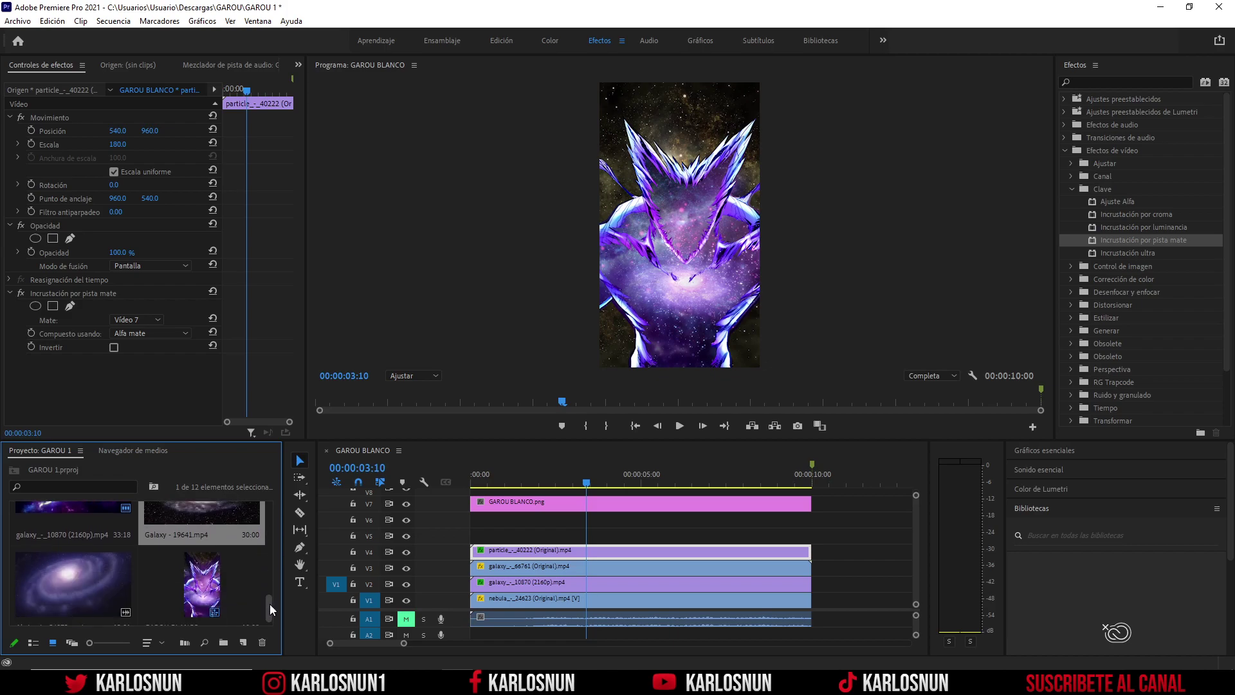
{"action": "left_click", "coordinate": [71, 565]}
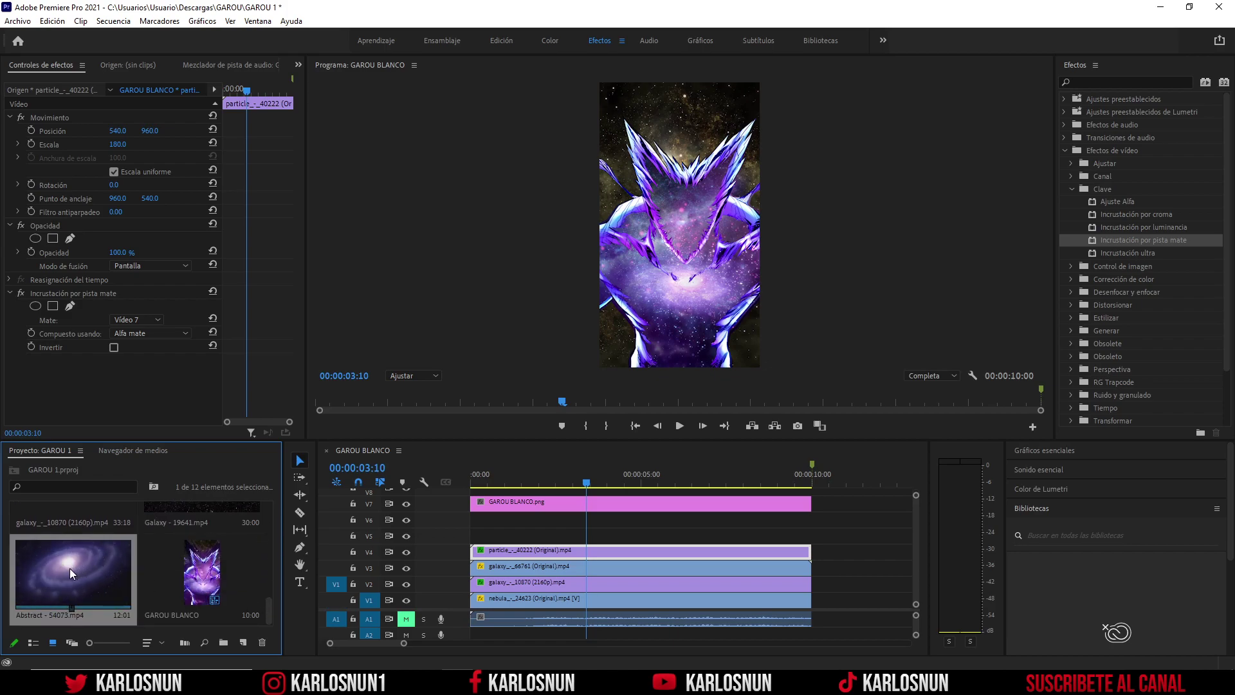
{"action": "left_click_drag", "start_coordinate": [69, 569], "coordinate": [472, 538]}
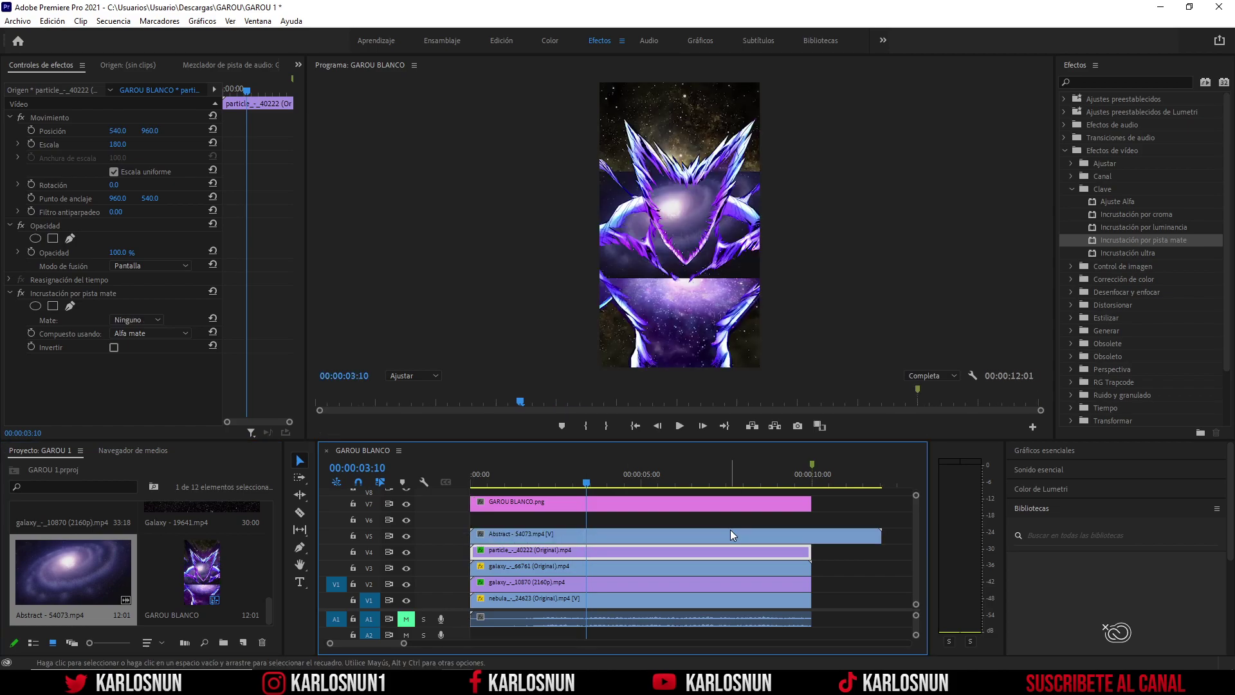
Razor the Abstract clip at 10:00 and delete the tail.
{"action": "key", "text": "c"}
{"action": "left_click", "coordinate": [813, 536]}
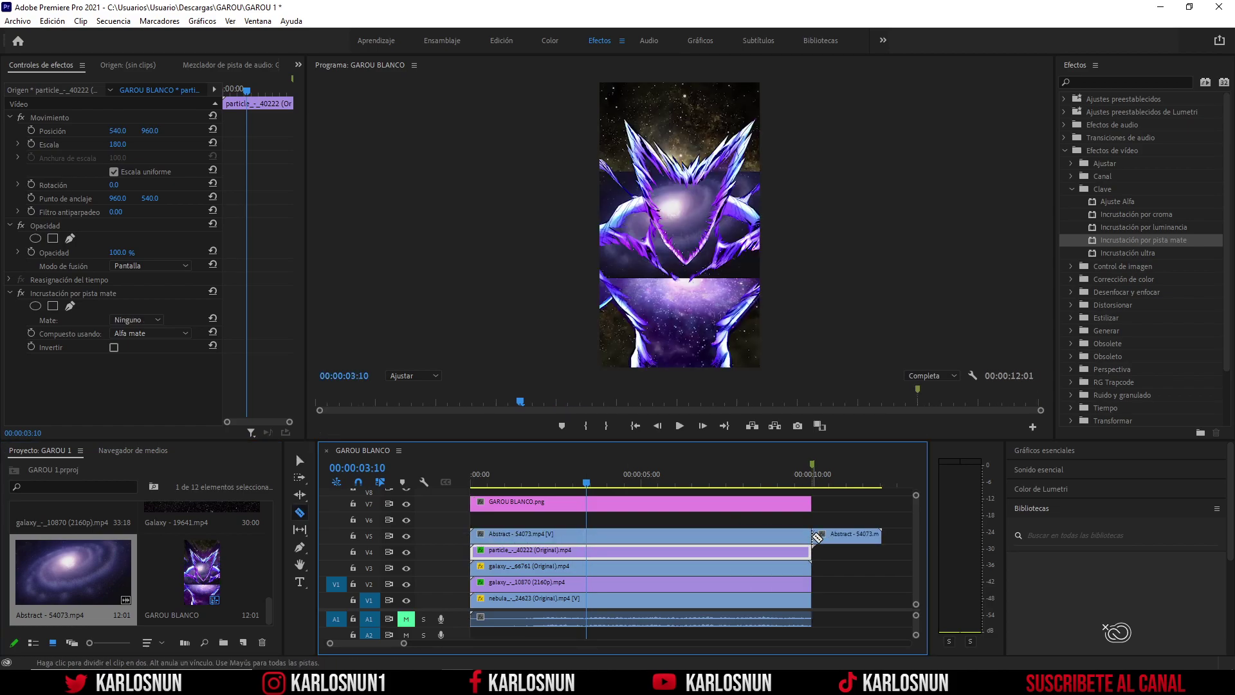
{"action": "left_click", "coordinate": [299, 460]}
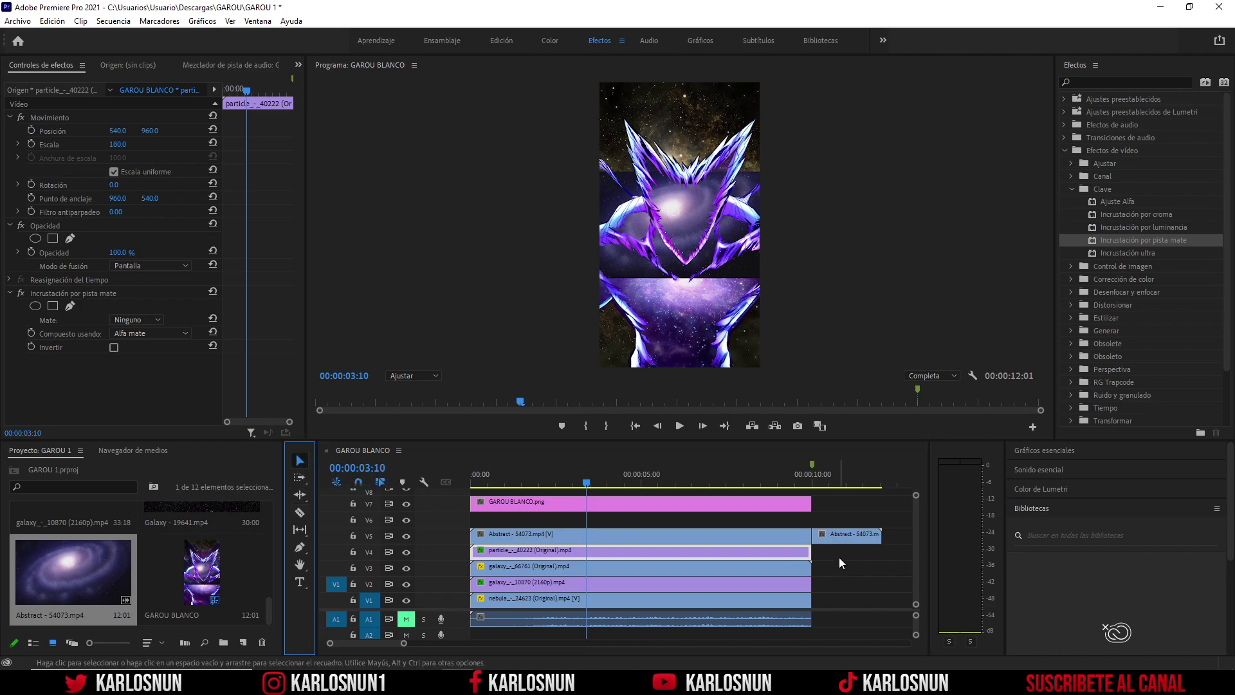
{"action": "left_click", "coordinate": [859, 538]}
{"action": "key", "text": "Delete"}
{"action": "left_click", "coordinate": [740, 534]}
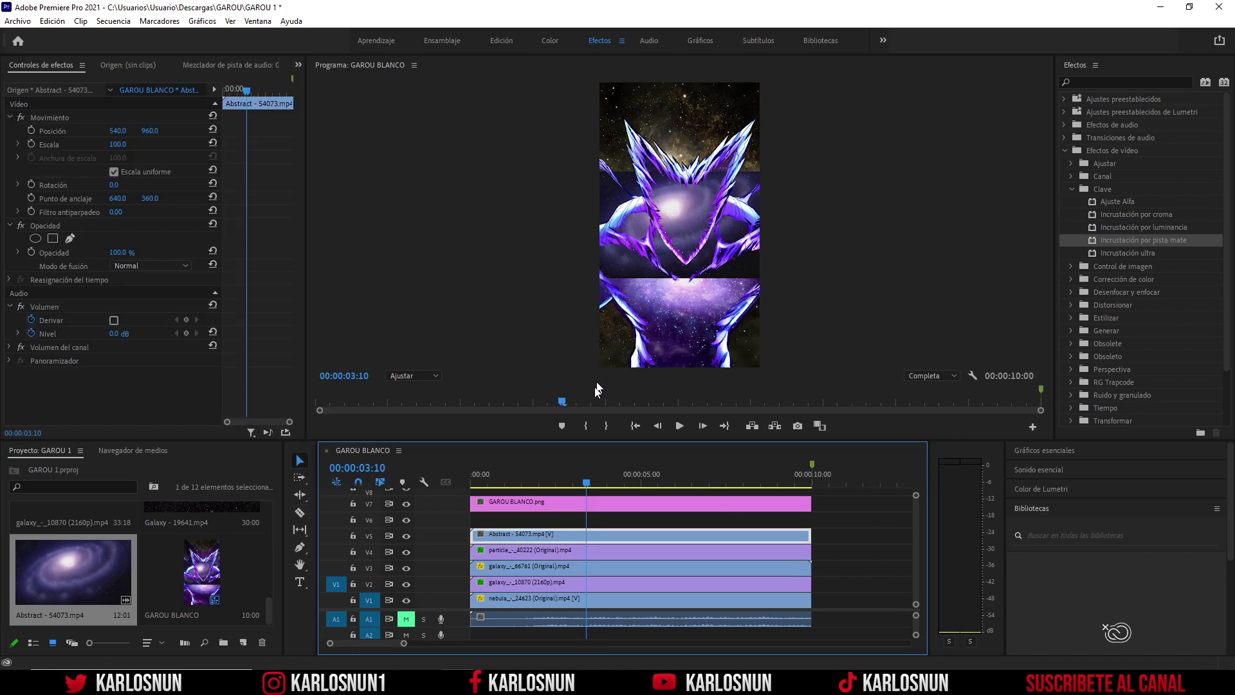
Zoom the preview to 50%, shrink the Abstract clip and move it up toward the chest.
{"action": "left_click", "coordinate": [433, 377]}
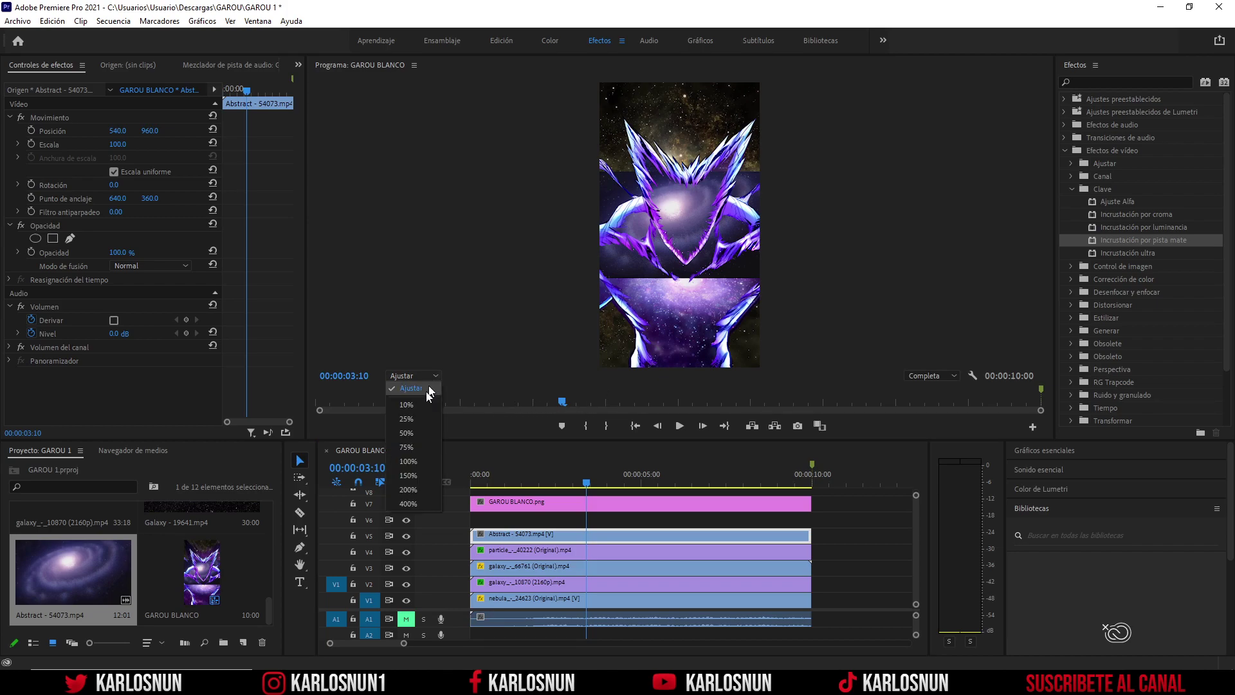
{"action": "left_click", "coordinate": [414, 434]}
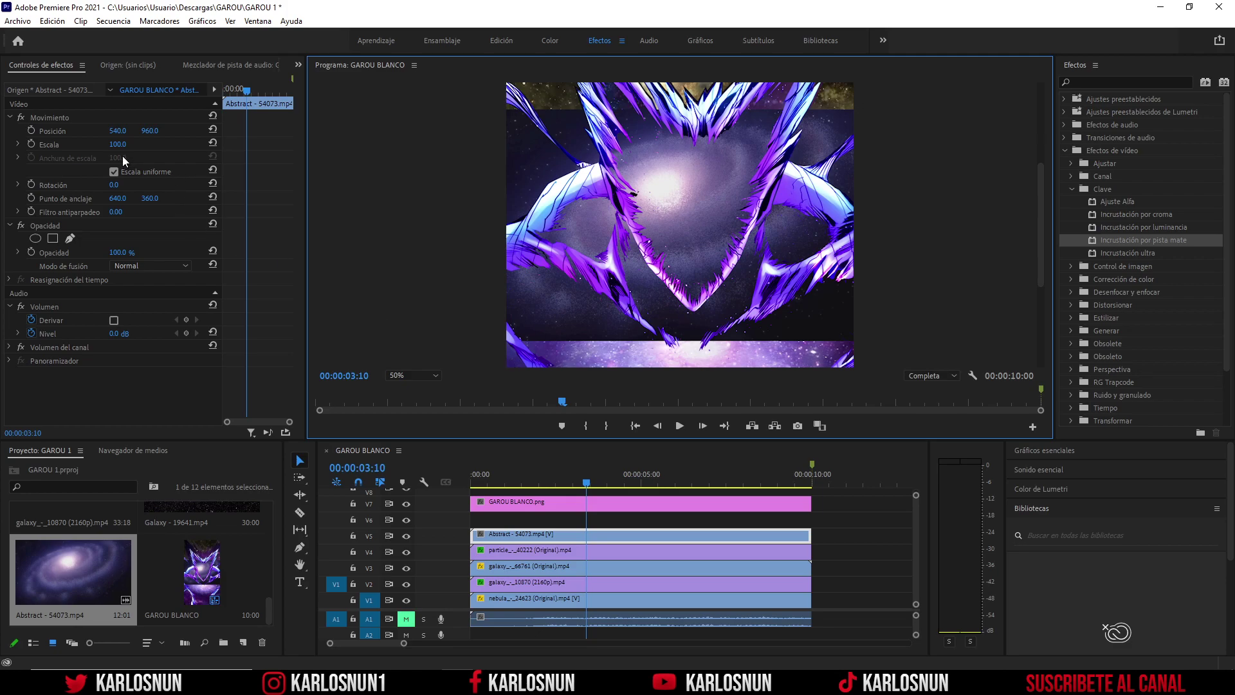
{"action": "left_click_drag", "start_coordinate": [118, 145], "coordinate": [100, 144]}
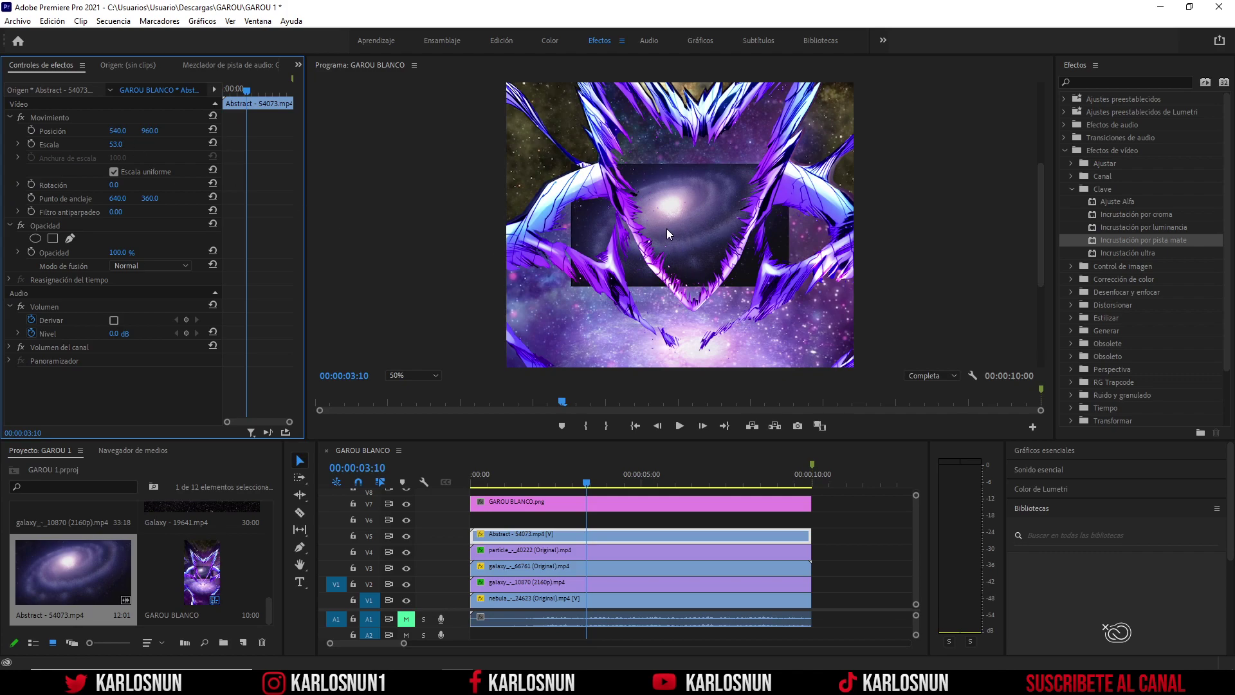
{"action": "left_click", "coordinate": [63, 116]}
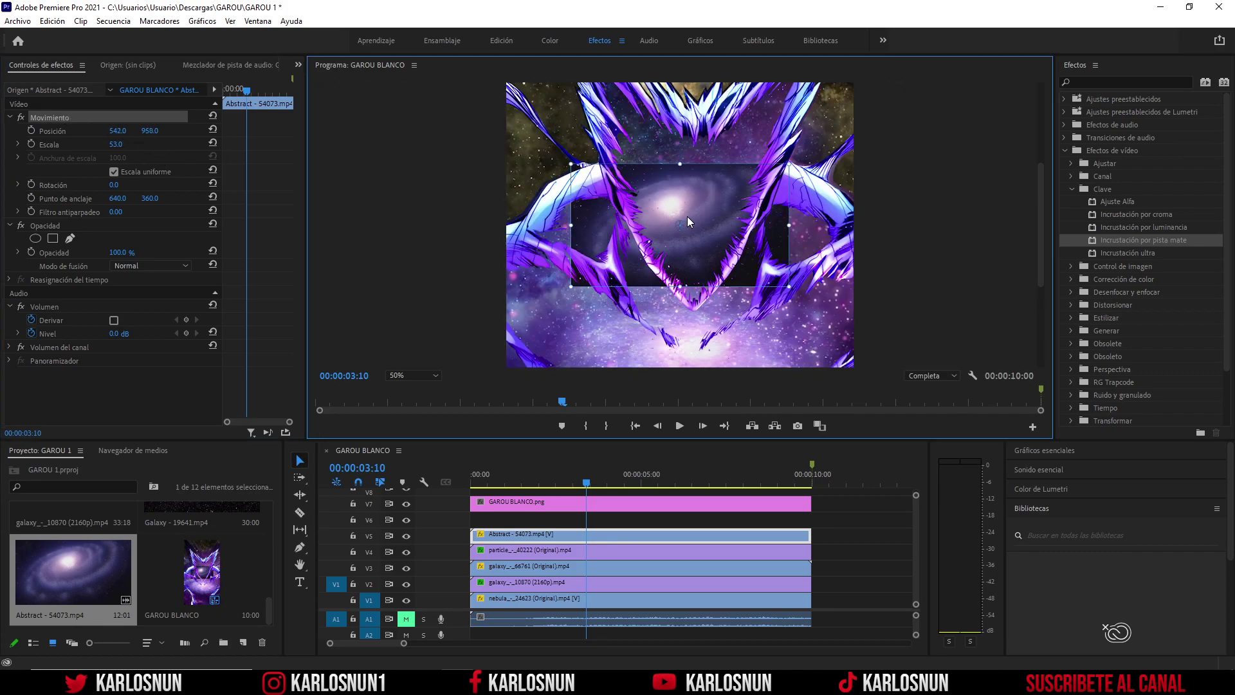
{"action": "left_click_drag", "start_coordinate": [687, 216], "coordinate": [696, 193]}
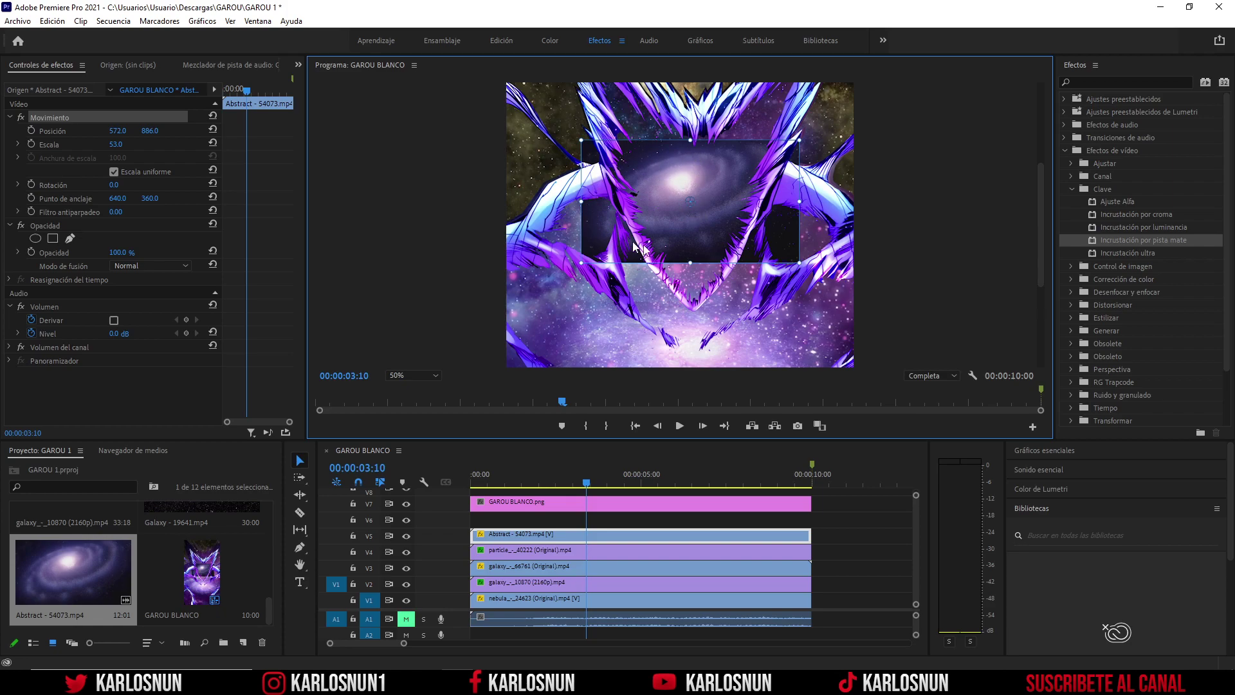
Set the Abstract clip's scale to 44 and the preview zoom to 75%.
{"action": "left_click", "coordinate": [87, 148]}
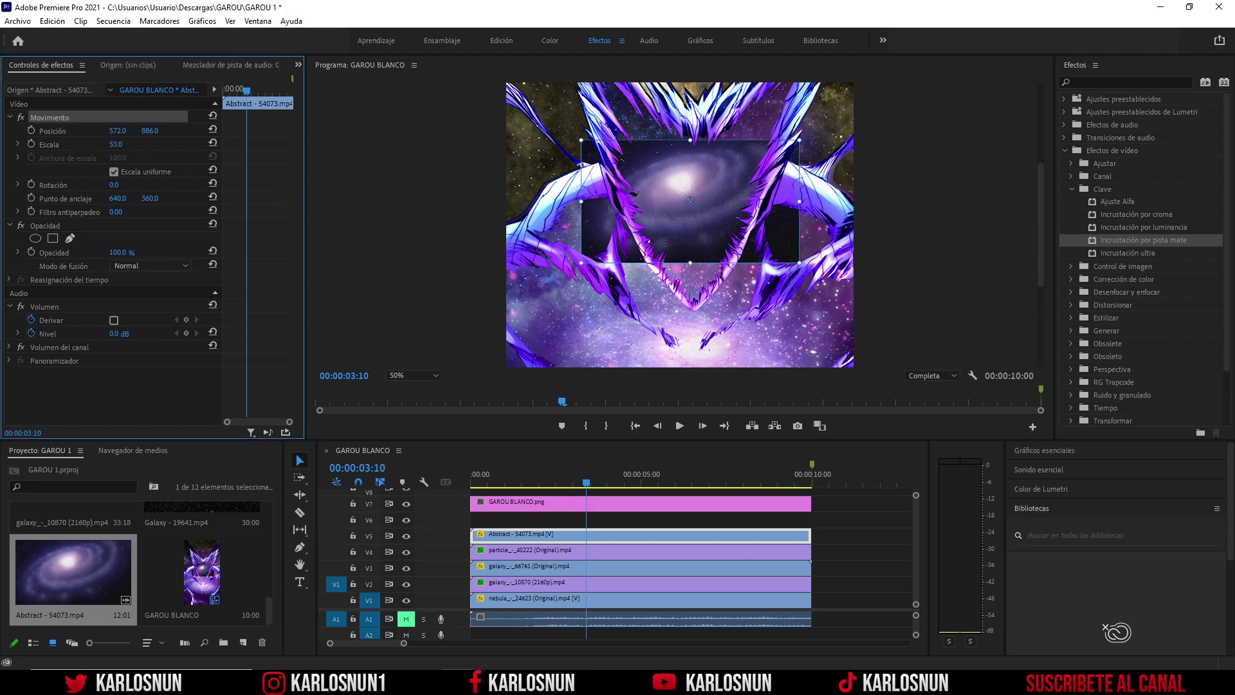
{"action": "left_click_drag", "start_coordinate": [116, 144], "coordinate": [106, 144]}
{"action": "left_click", "coordinate": [433, 373]}
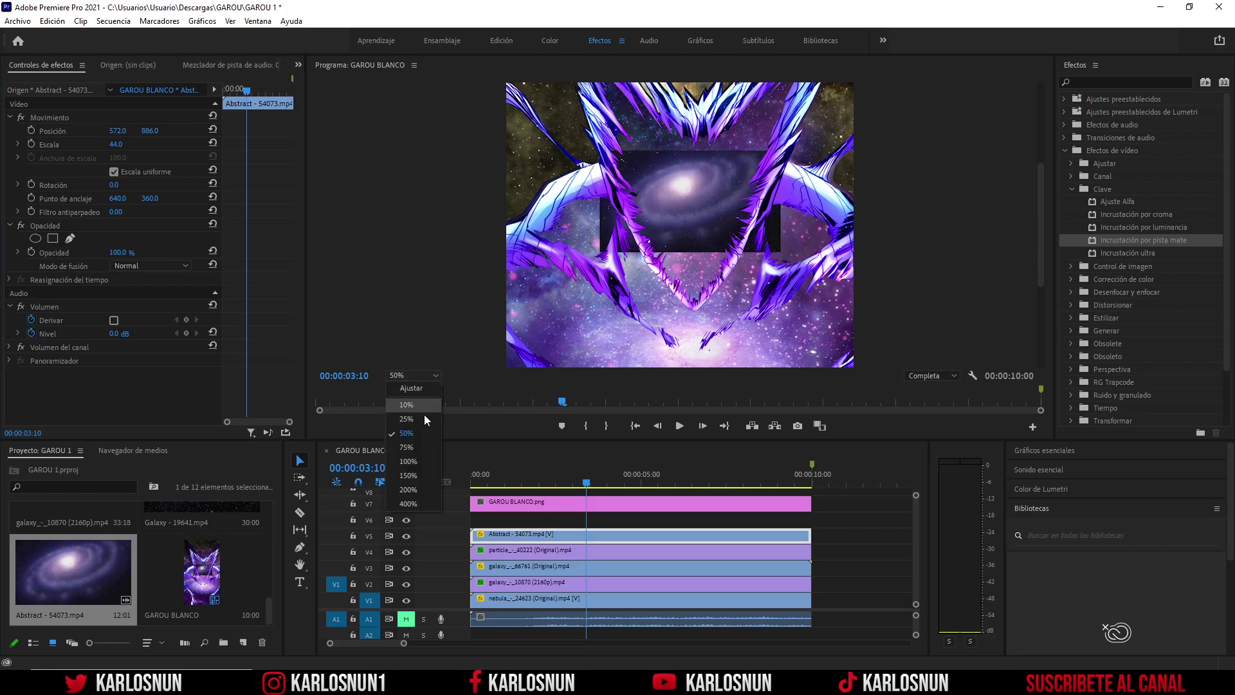
{"action": "left_click", "coordinate": [411, 449]}
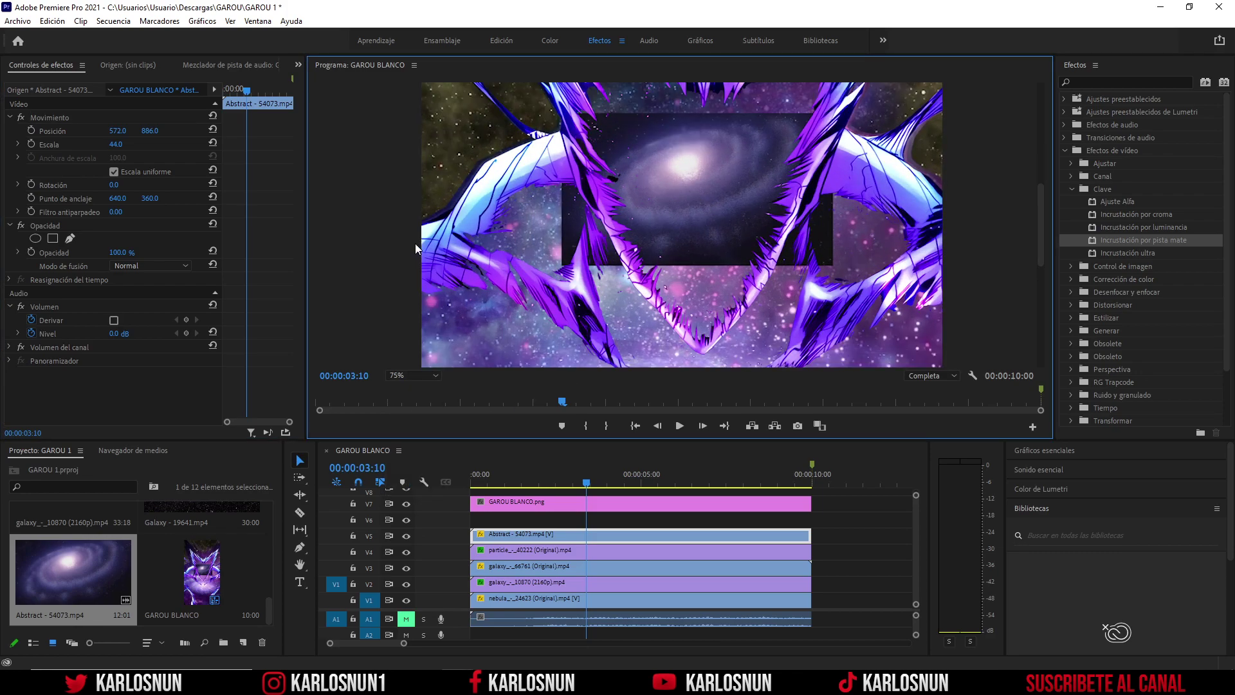
Start a freeform Opacity mask on the Abstract clip, placing points along the galaxy's lower and right edges.
{"action": "left_click", "coordinate": [71, 238]}
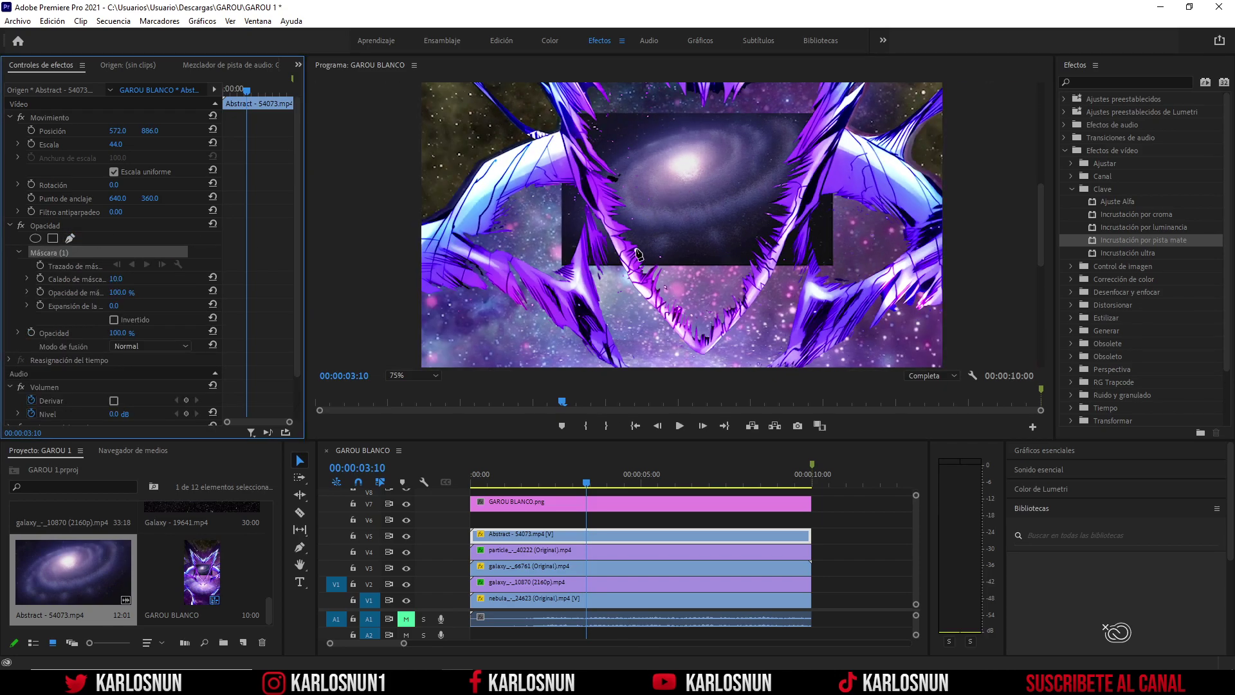
{"action": "left_click", "coordinate": [636, 255]}
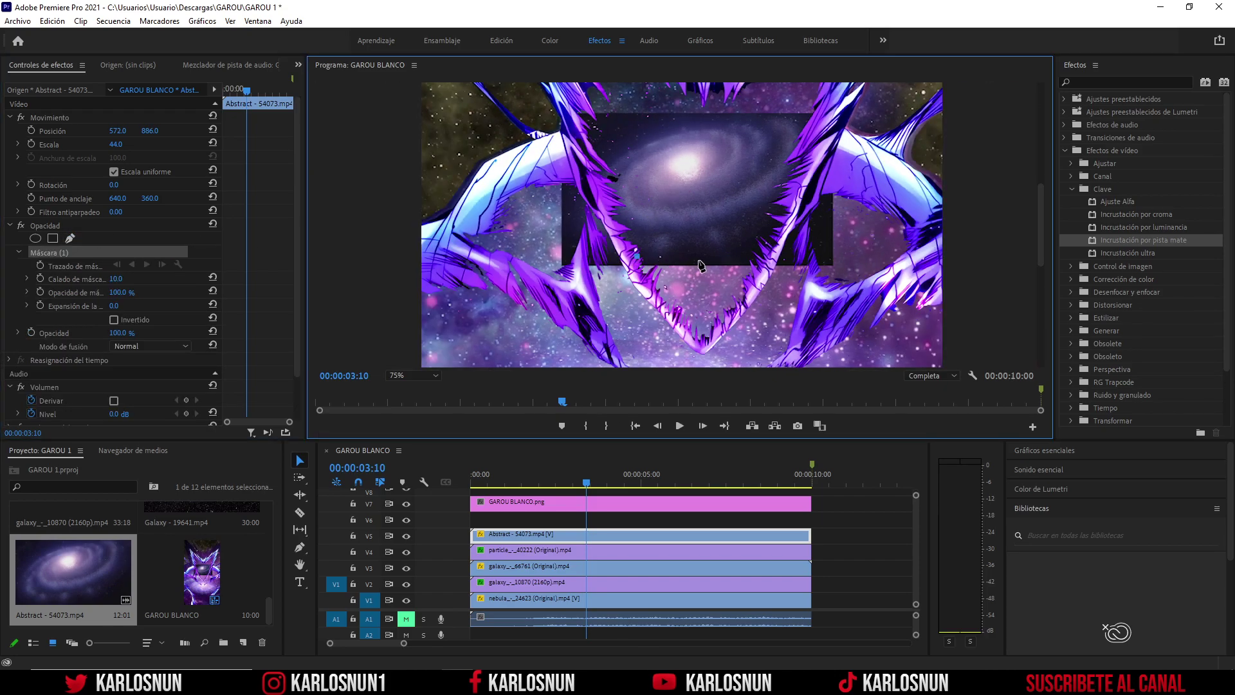
{"action": "left_click", "coordinate": [715, 255]}
{"action": "left_click", "coordinate": [772, 223]}
{"action": "left_click", "coordinate": [799, 194]}
{"action": "left_click", "coordinate": [809, 146]}
{"action": "left_click", "coordinate": [800, 123]}
{"action": "left_click", "coordinate": [770, 108]}
Finish the mask outline across the top and left side, close it, and feather it to 151.
{"action": "left_click", "coordinate": [714, 106]}
{"action": "left_click", "coordinate": [667, 107]}
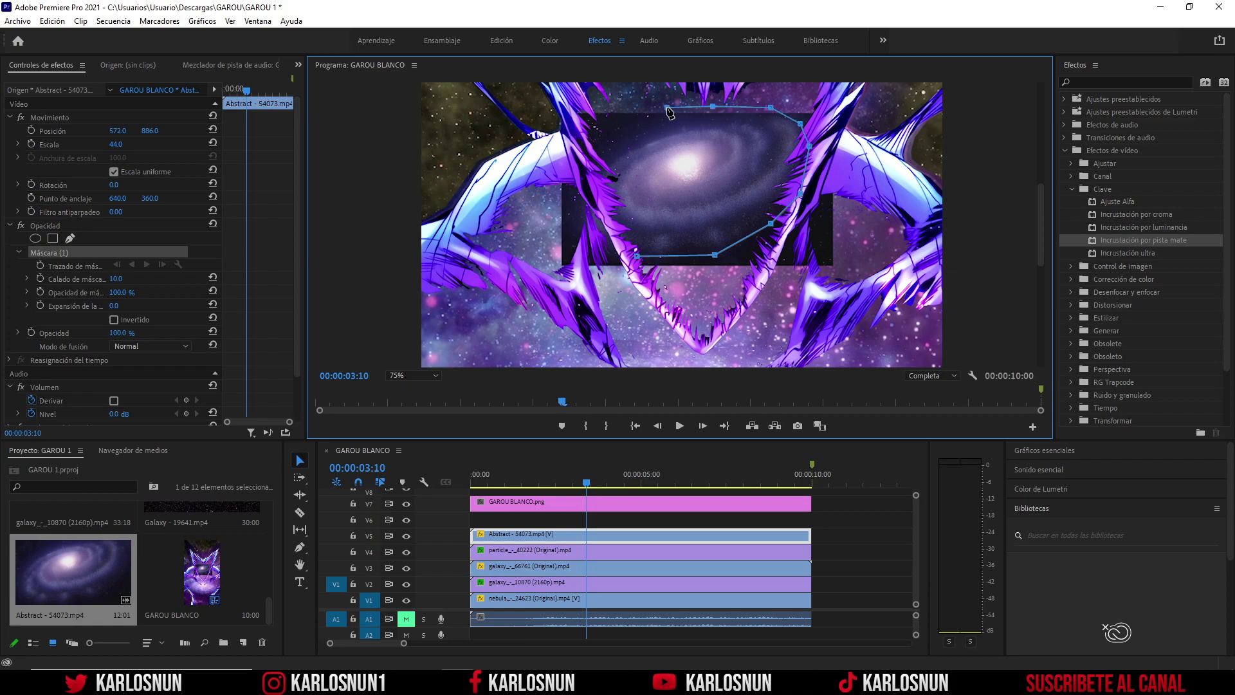
{"action": "left_click", "coordinate": [632, 130]}
{"action": "left_click", "coordinate": [602, 155]}
{"action": "left_click", "coordinate": [590, 191]}
{"action": "left_click", "coordinate": [590, 223]}
{"action": "left_click", "coordinate": [604, 243]}
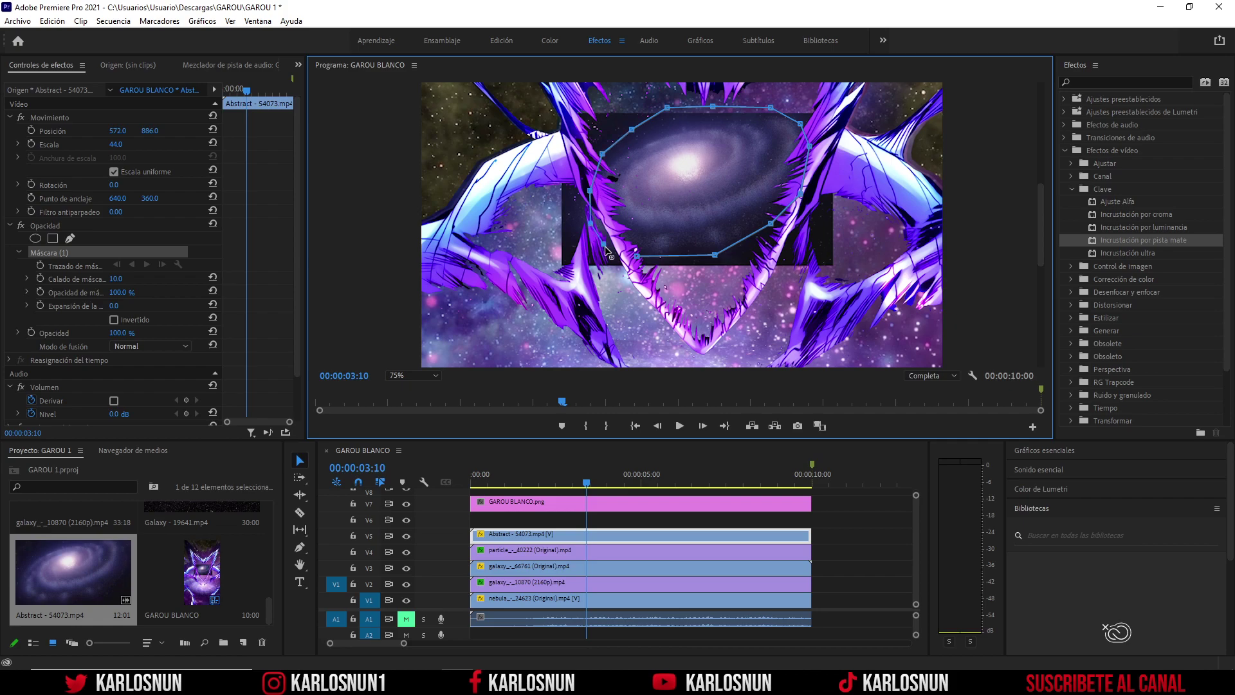
{"action": "left_click", "coordinate": [638, 257]}
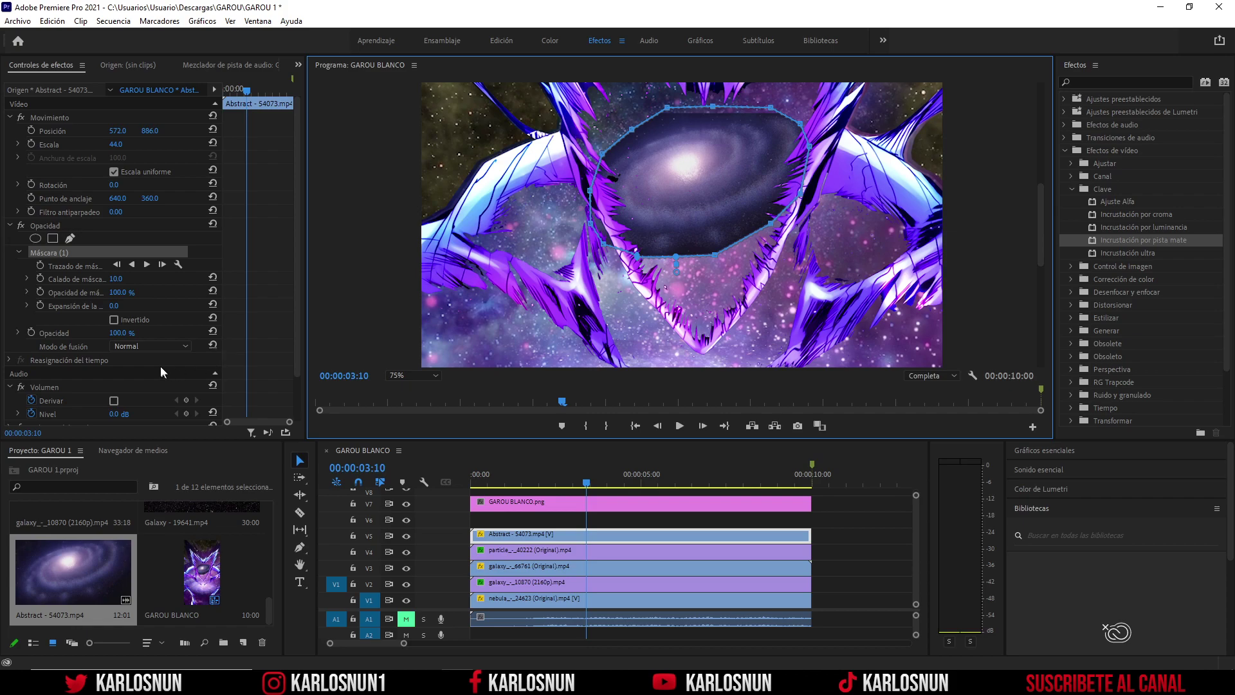
{"action": "mouse_move", "coordinate": [116, 281]}
{"action": "left_mouse_down"}
{"action": "mouse_move", "coordinate": [196, 281]}
{"action": "mouse_move", "coordinate": [101, 312]}
{"action": "left_mouse_up"}
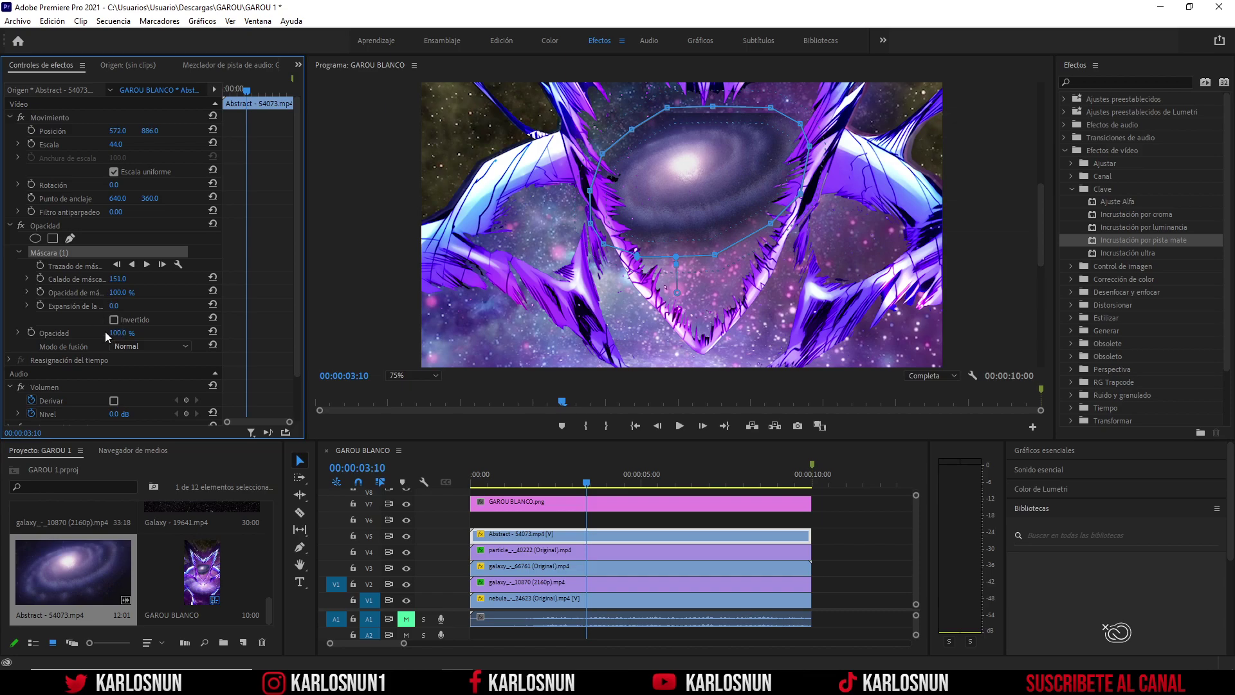
Set the galaxy clip's blend mode to Aclarar after trying Pantalla, and fit the frame in the preview.
{"action": "left_click", "coordinate": [137, 349]}
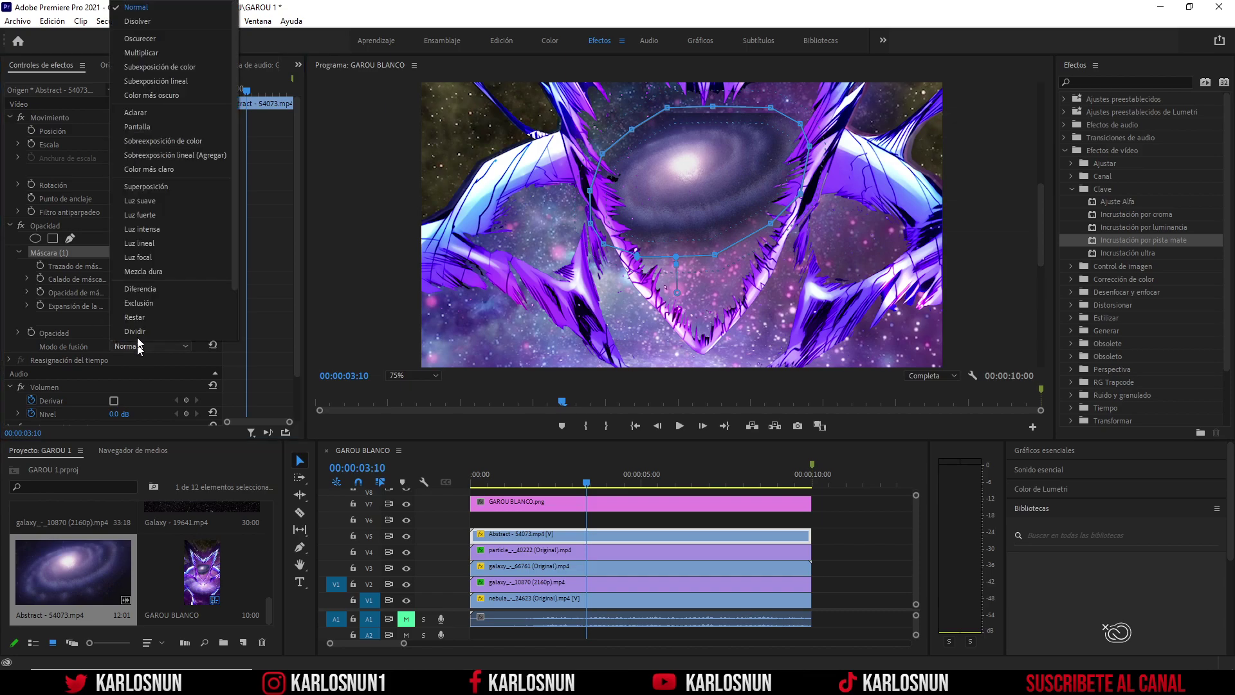
{"action": "left_click", "coordinate": [151, 118]}
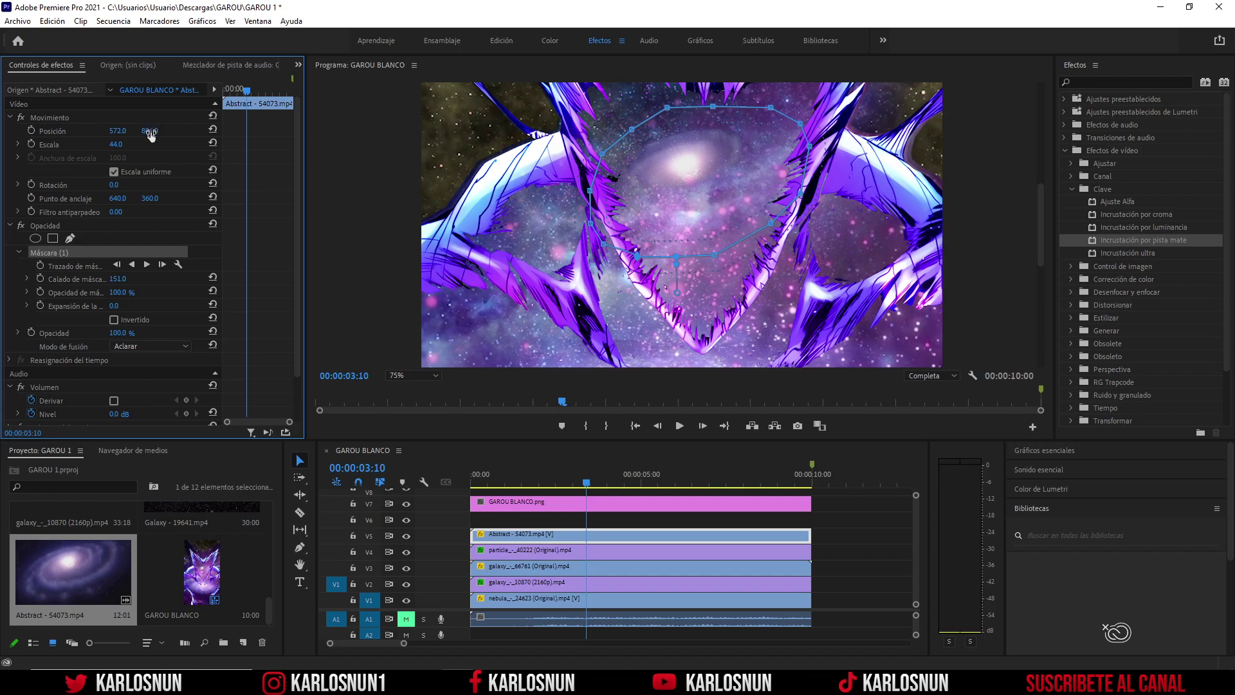
{"action": "left_click", "coordinate": [161, 346]}
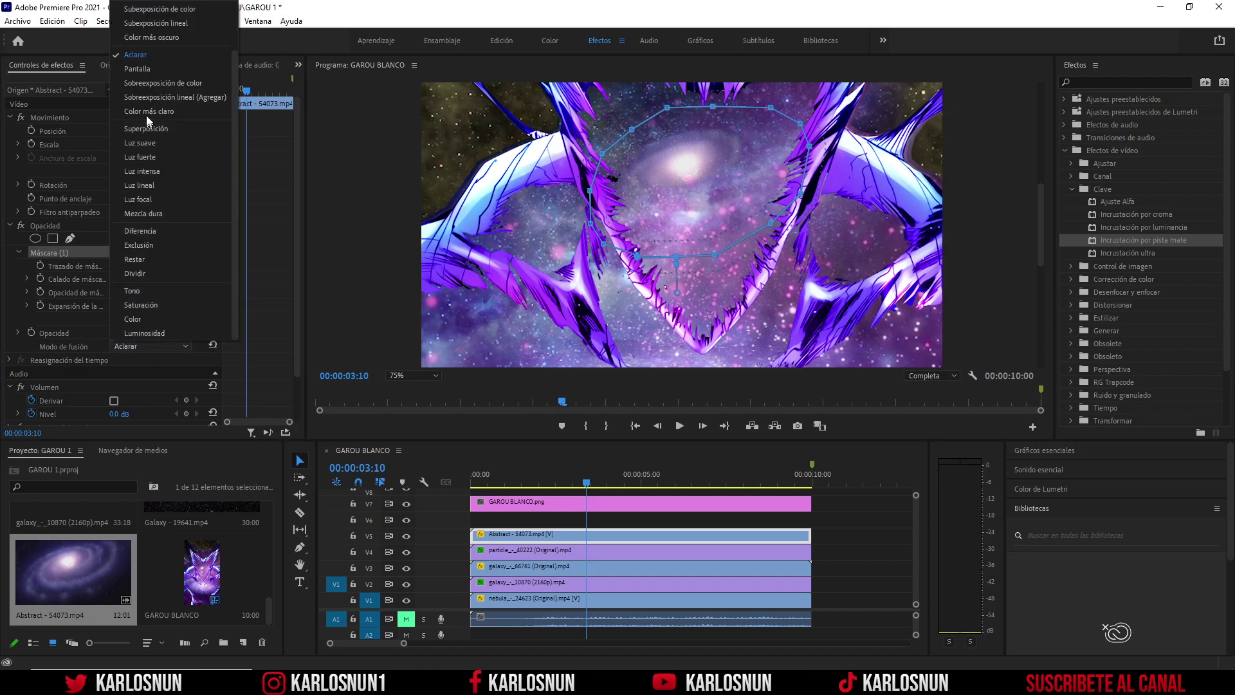
{"action": "left_click", "coordinate": [145, 70]}
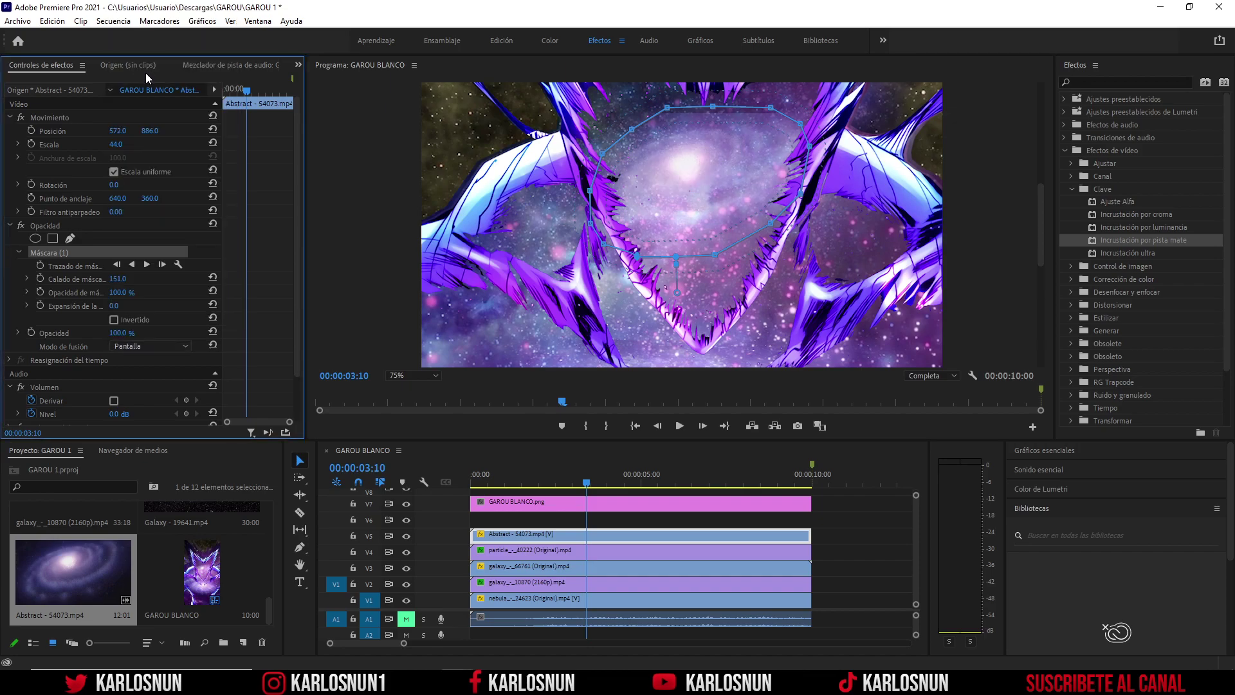
{"action": "left_click", "coordinate": [135, 345]}
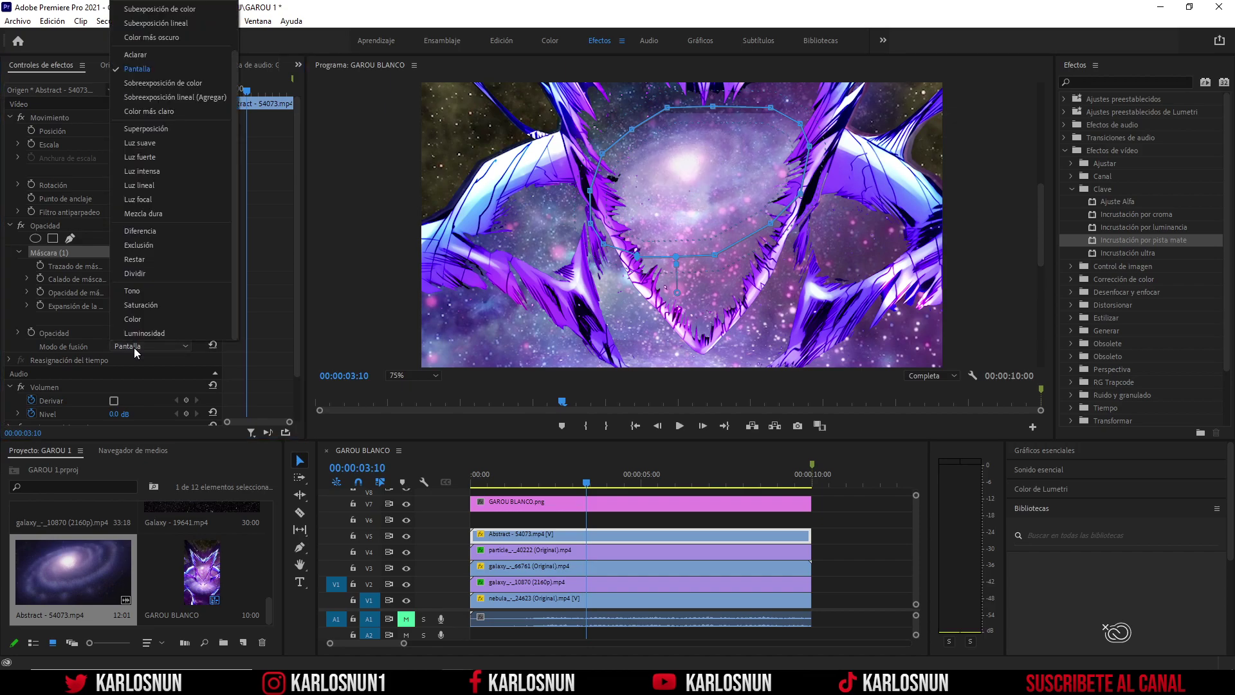
{"action": "left_click", "coordinate": [157, 59]}
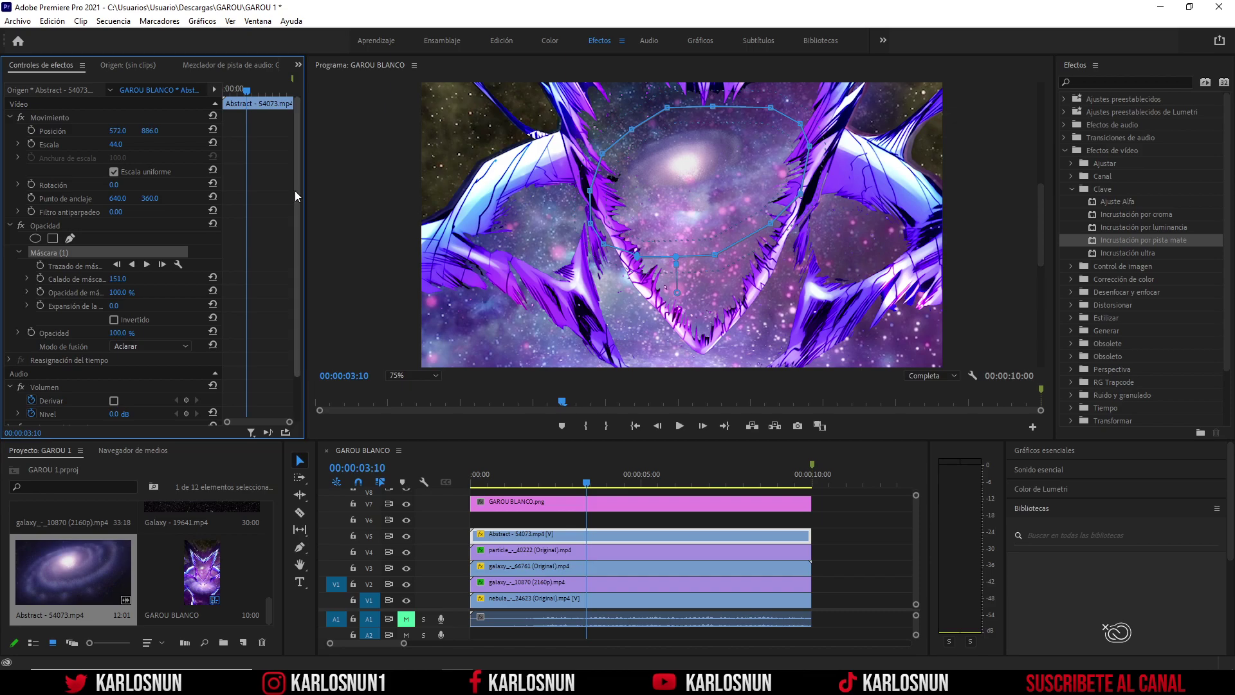
{"action": "key", "text": "shift+4"}
Drag the masked galaxy up and left in the Program monitor to Position 515.6, 803.7.
{"action": "left_click", "coordinate": [102, 119]}
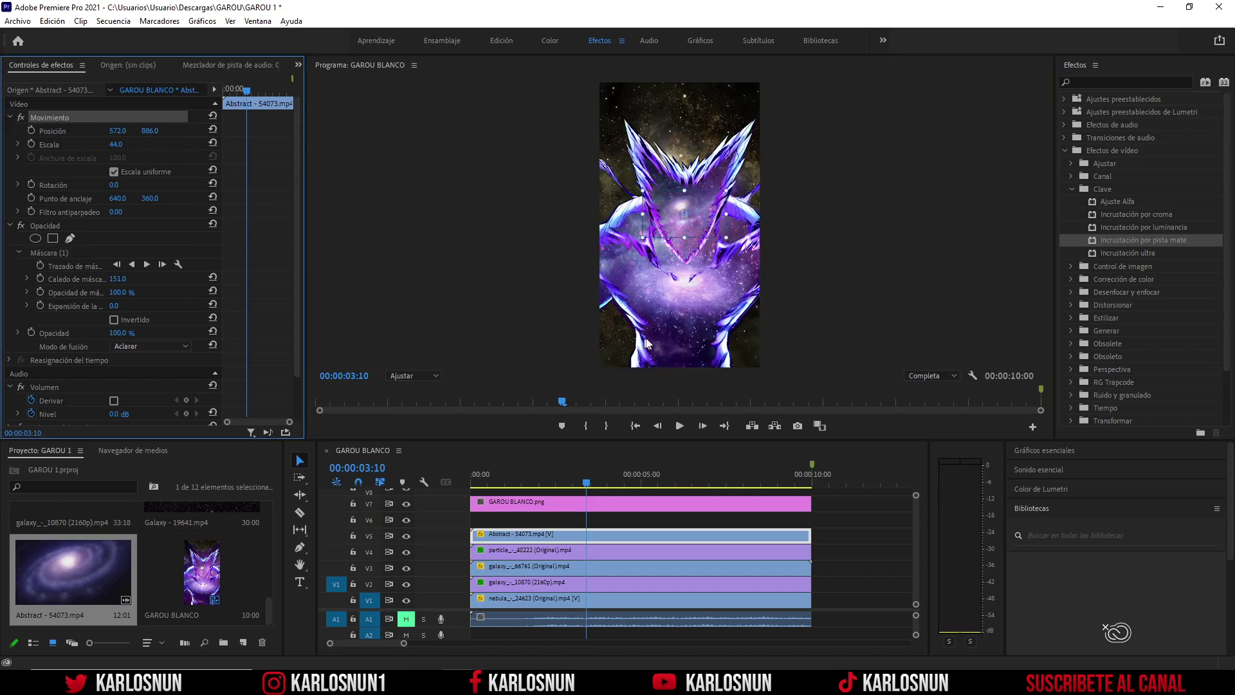
{"action": "left_click_drag", "start_coordinate": [675, 209], "coordinate": [666, 196]}
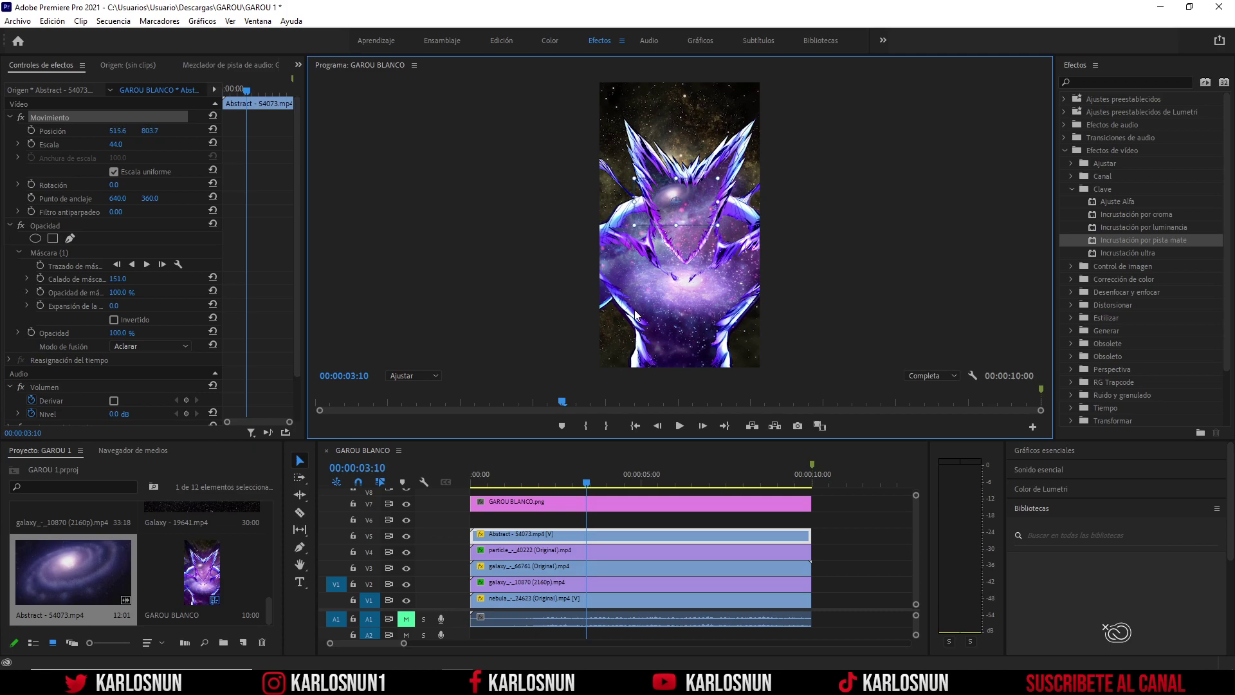
{"action": "left_click", "coordinate": [518, 539]}
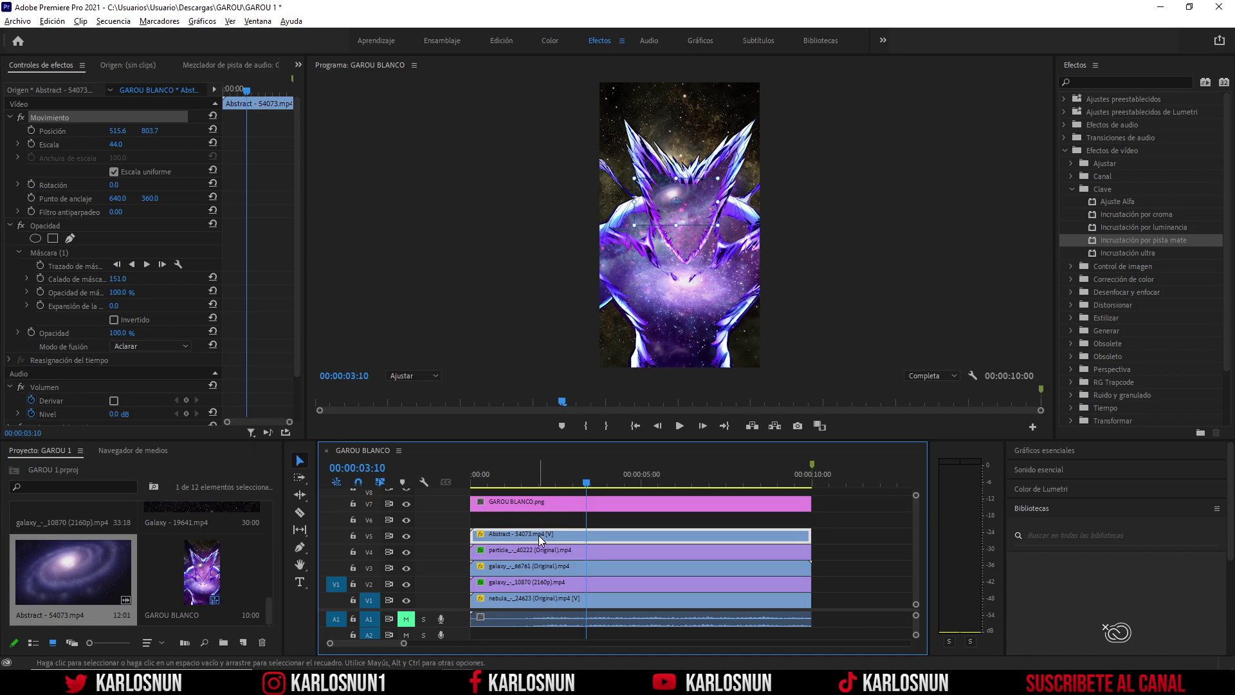
Alt-drag a copy of the Abstract clip onto V6 and move it down to Position 599.0, 1686.5.
{"action": "left_click_drag", "start_coordinate": [538, 535], "coordinate": [542, 524]}
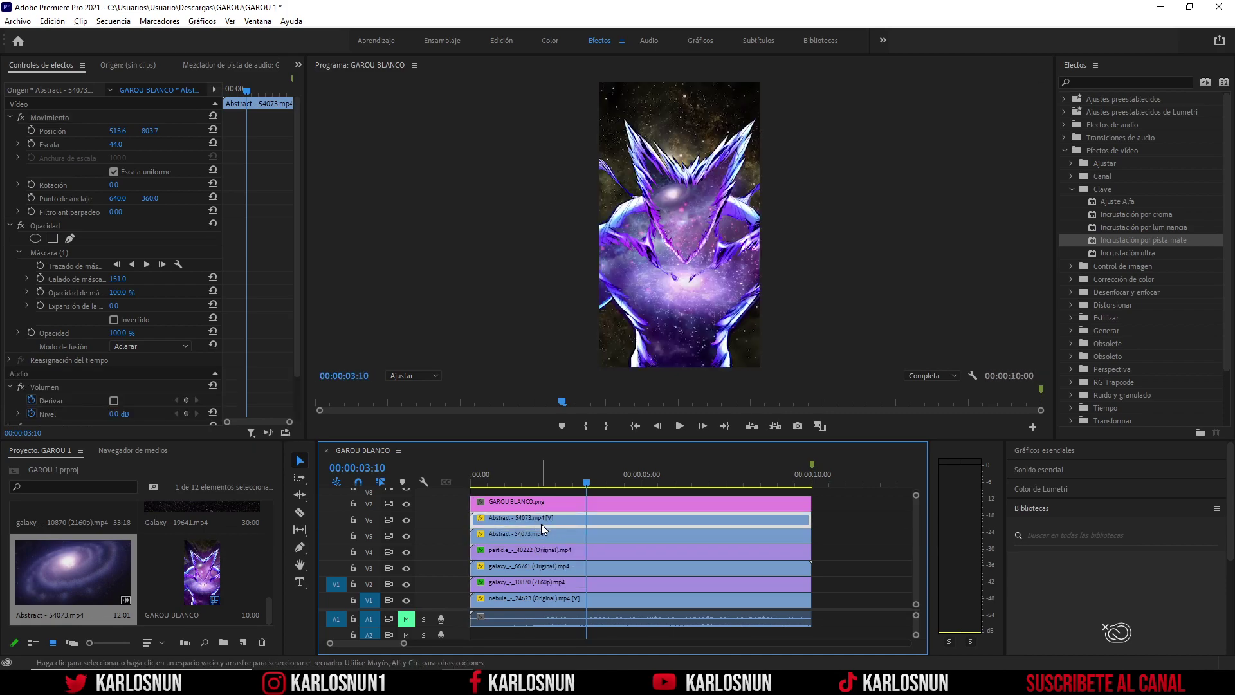
{"action": "left_click", "coordinate": [59, 118]}
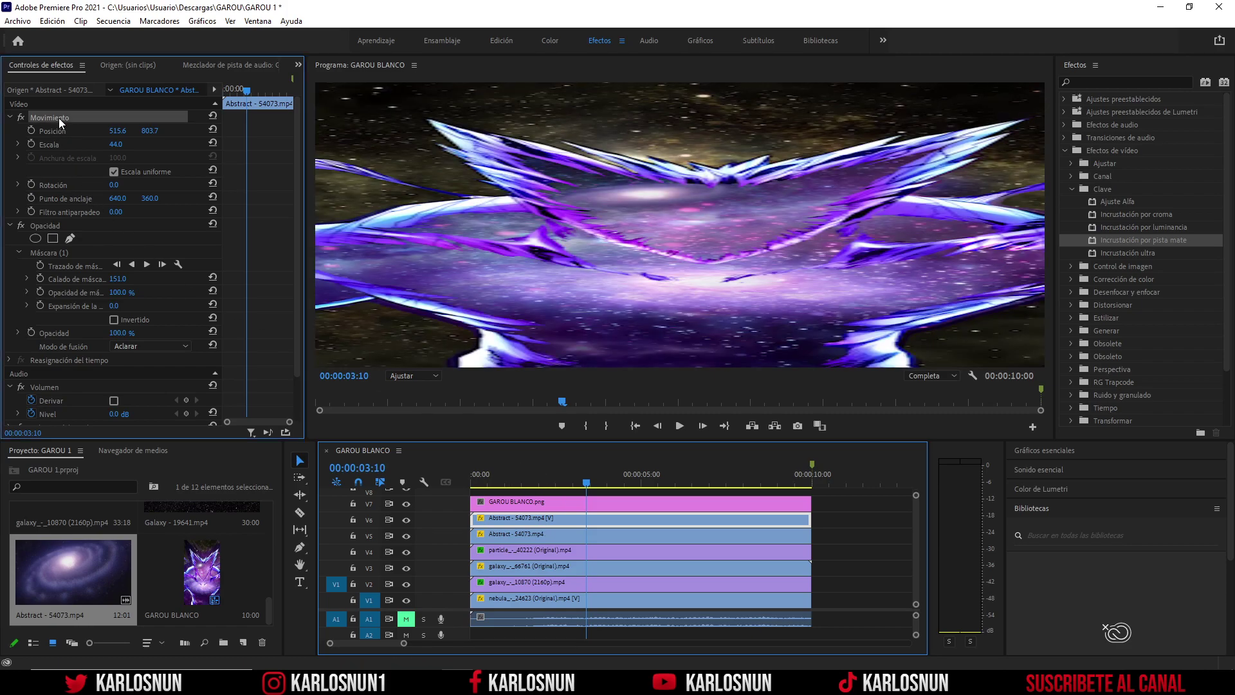
{"action": "left_click", "coordinate": [671, 190]}
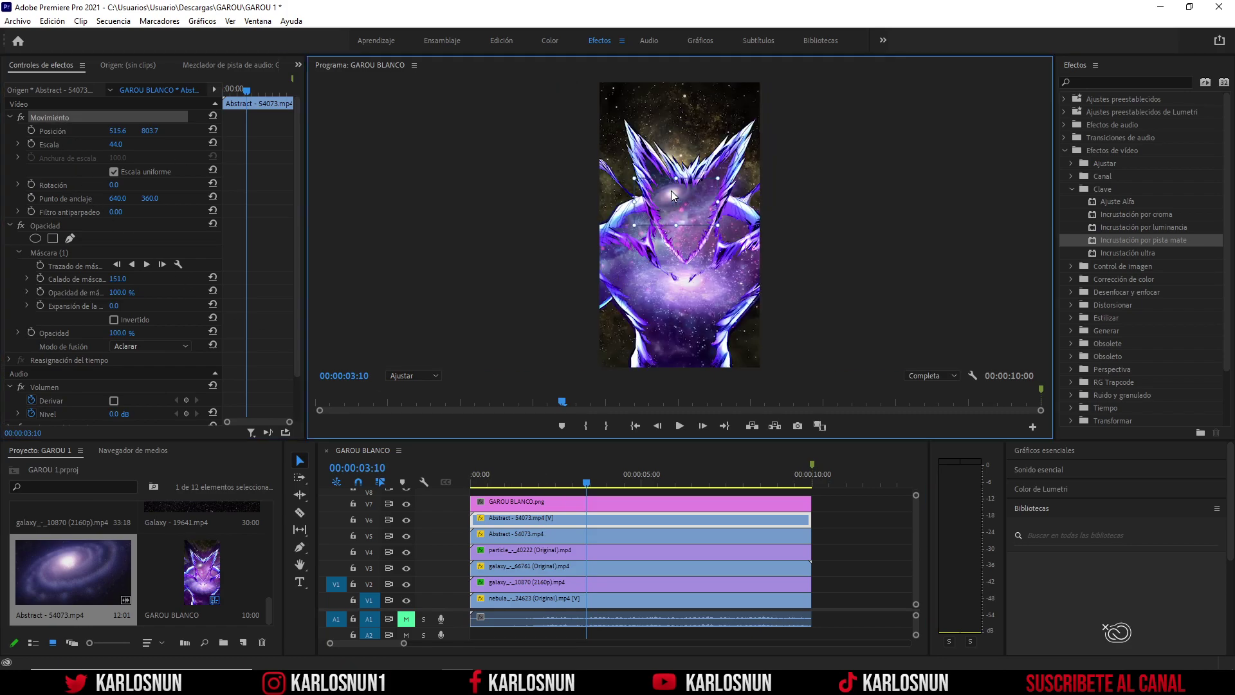
{"action": "left_click_drag", "start_coordinate": [670, 191], "coordinate": [673, 334]}
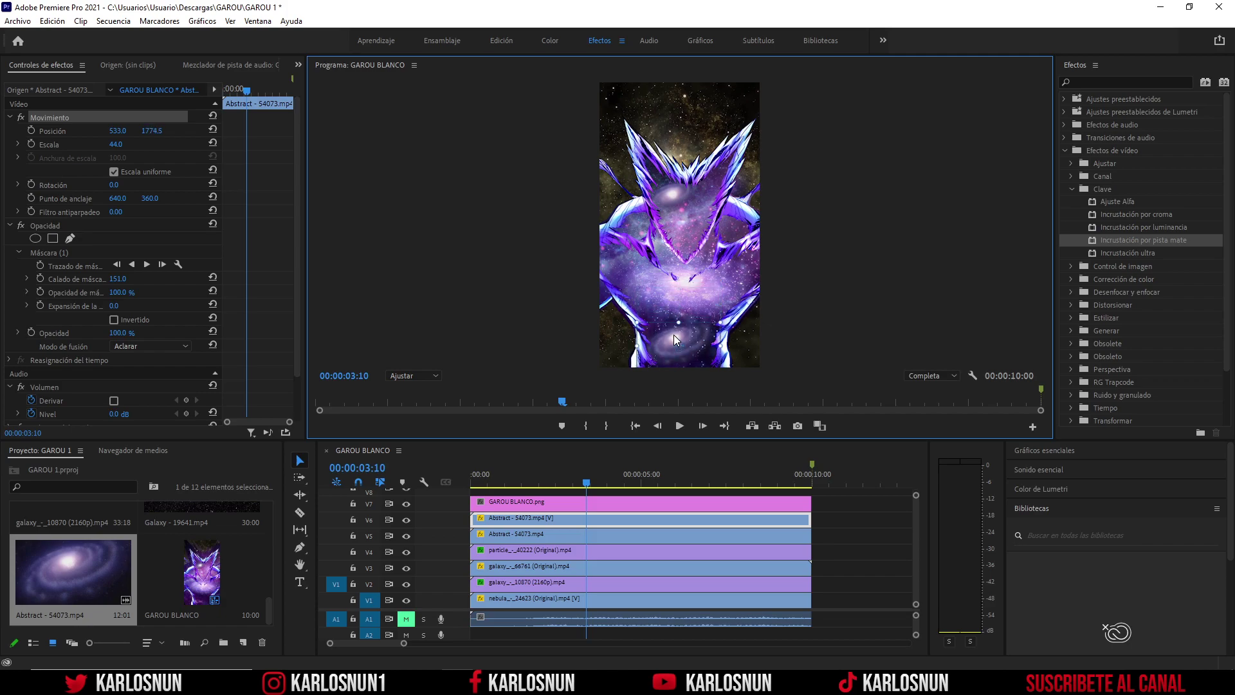
Zoom the preview to 50% and rotate the galaxy copy to 49.2°.
{"action": "left_click", "coordinate": [417, 380]}
{"action": "left_click", "coordinate": [414, 433]}
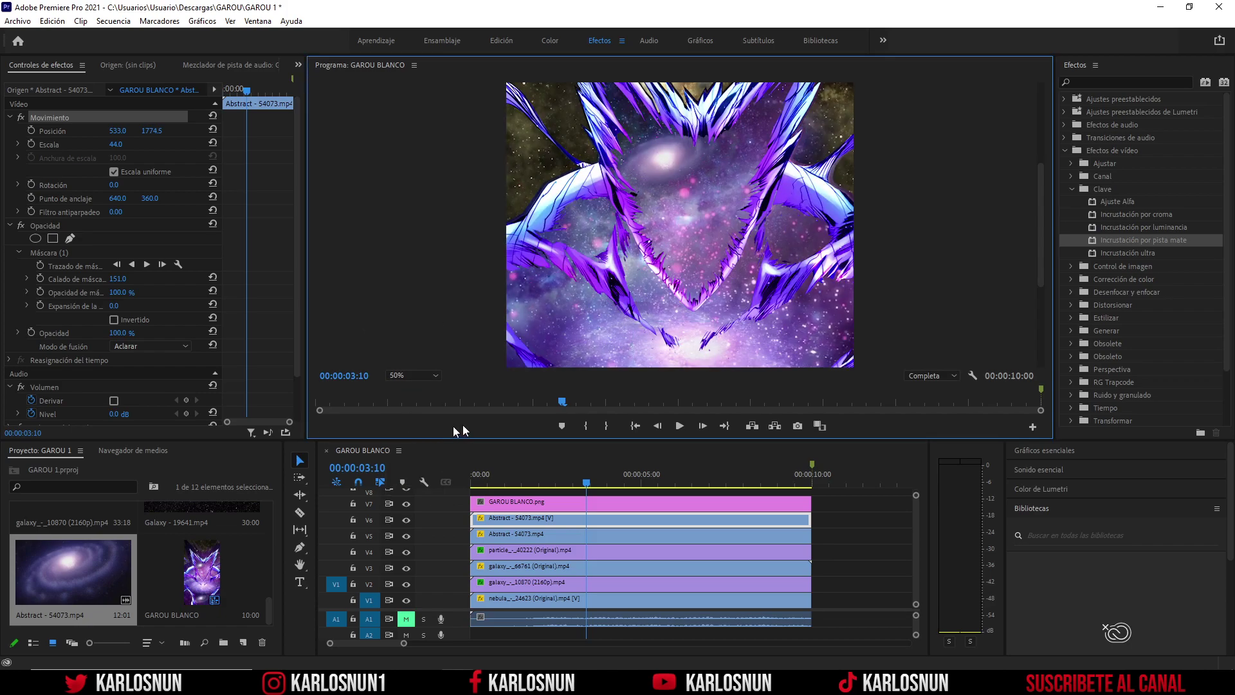
{"action": "left_click_drag", "start_coordinate": [1035, 247], "coordinate": [1016, 286]}
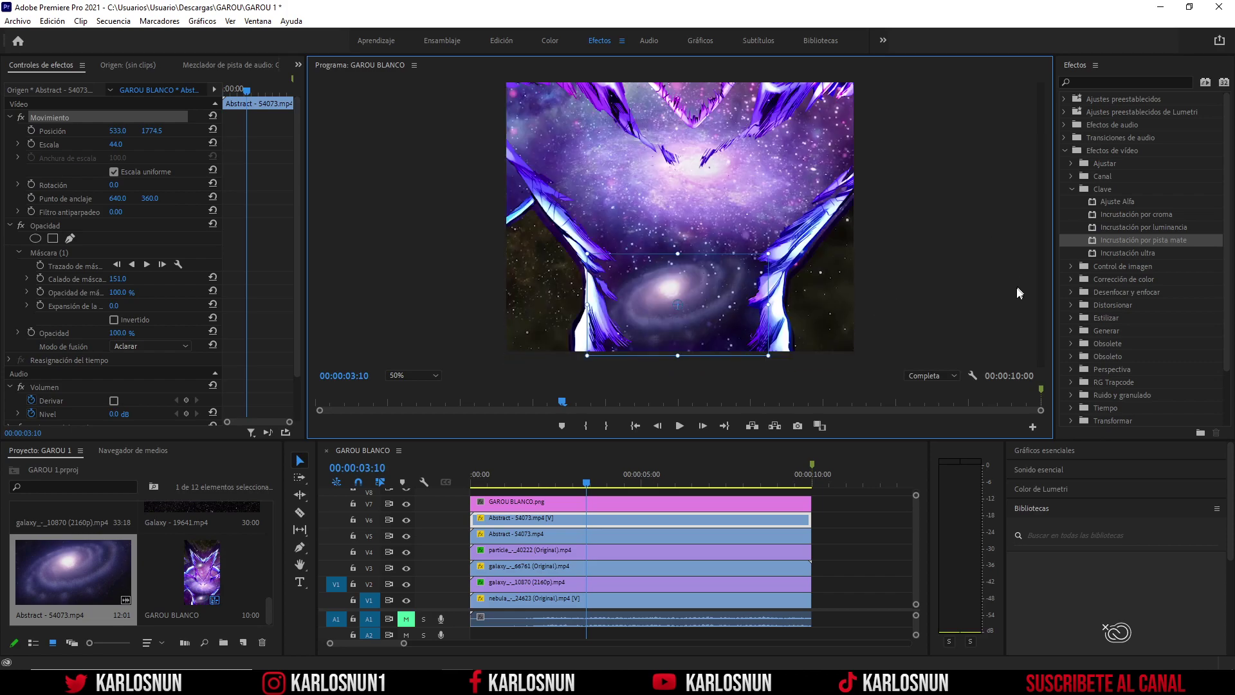
{"action": "mouse_move", "coordinate": [774, 247]}
{"action": "left_mouse_down"}
{"action": "mouse_move", "coordinate": [757, 337]}
{"action": "mouse_move", "coordinate": [688, 300]}
{"action": "mouse_move", "coordinate": [705, 294]}
{"action": "left_mouse_up"}
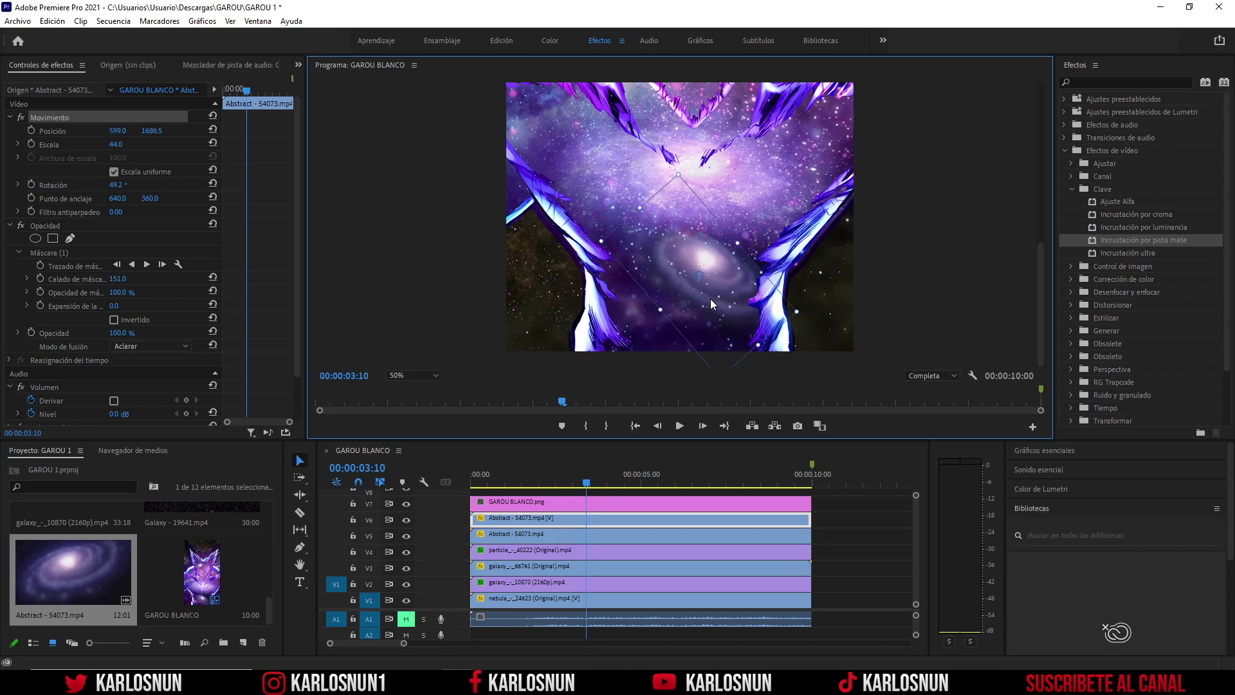
Raise the V6 copy's mask feather to 176 and drag two Máscara (1) points to reshape its outline.
{"action": "left_click", "coordinate": [546, 523]}
{"action": "mouse_move", "coordinate": [116, 279]}
{"action": "left_mouse_down"}
{"action": "mouse_move", "coordinate": [130, 279]}
{"action": "mouse_move", "coordinate": [102, 273]}
{"action": "left_mouse_up"}
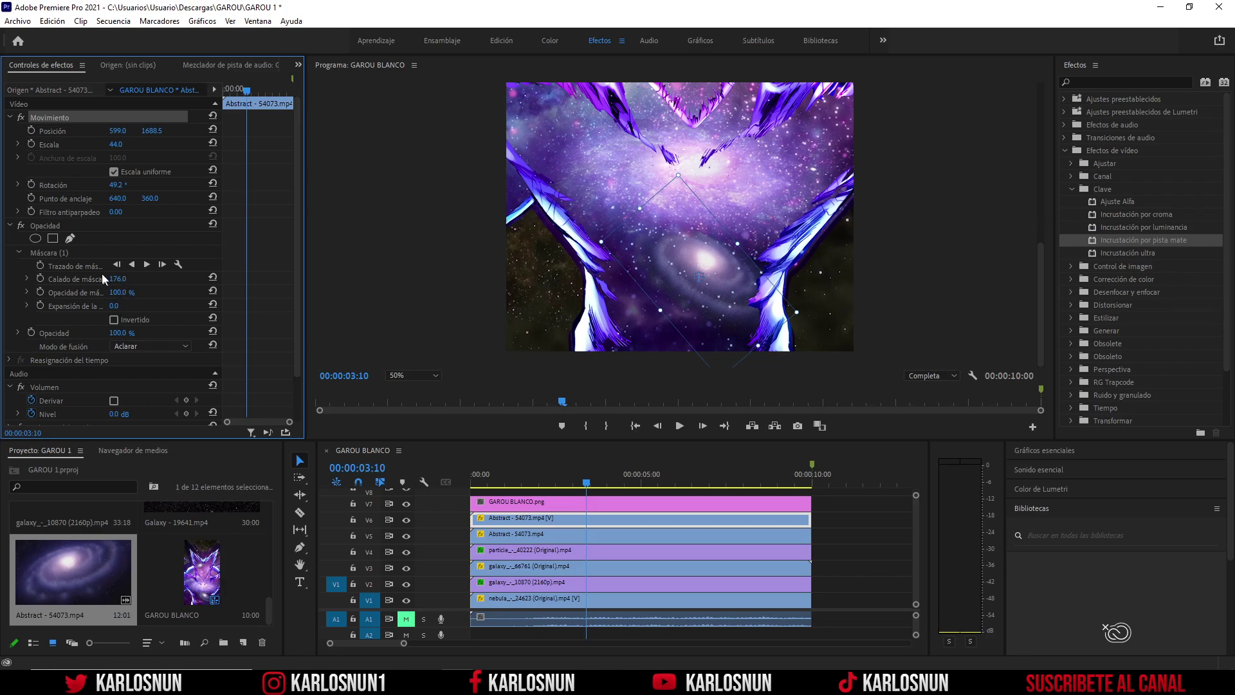
{"action": "left_click", "coordinate": [63, 252]}
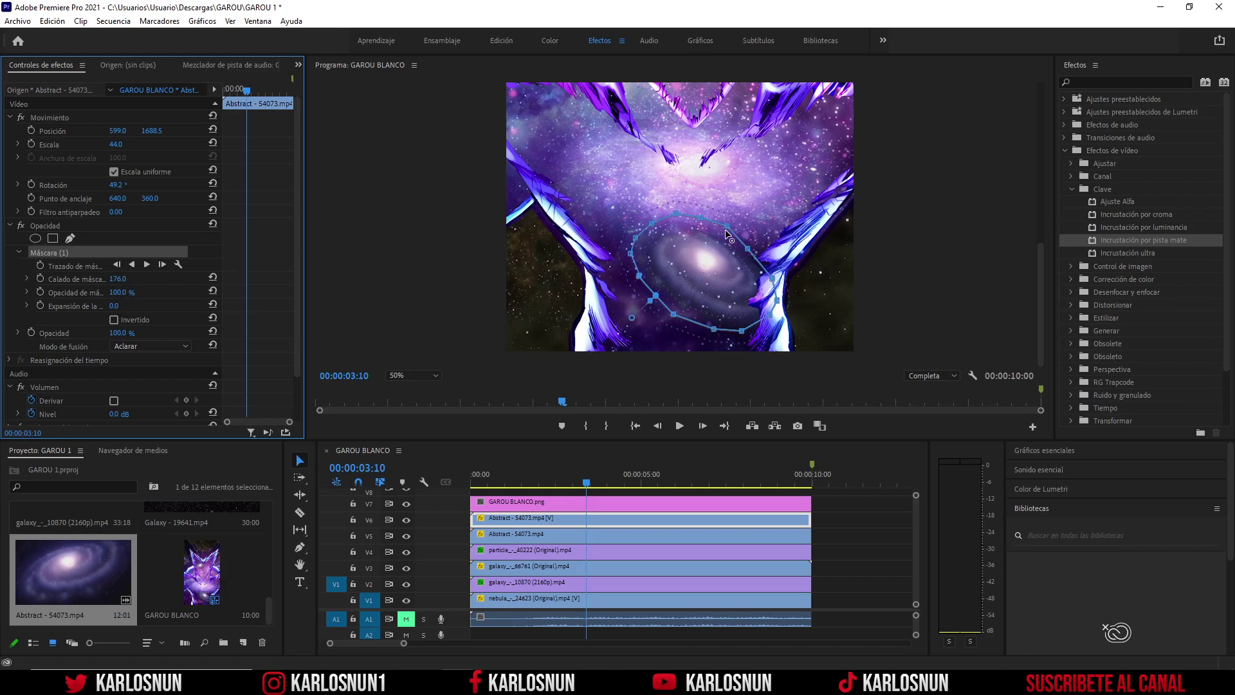
{"action": "left_click_drag", "start_coordinate": [727, 226], "coordinate": [719, 235]}
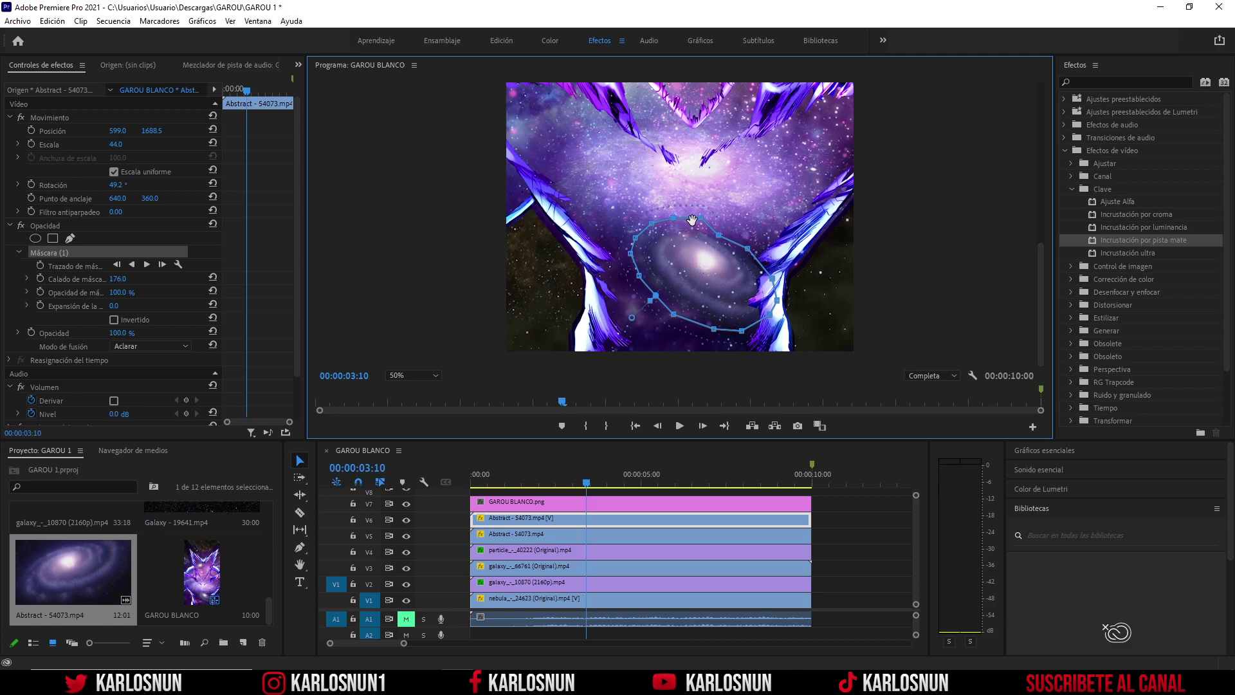
{"action": "left_click_drag", "start_coordinate": [700, 217], "coordinate": [699, 226]}
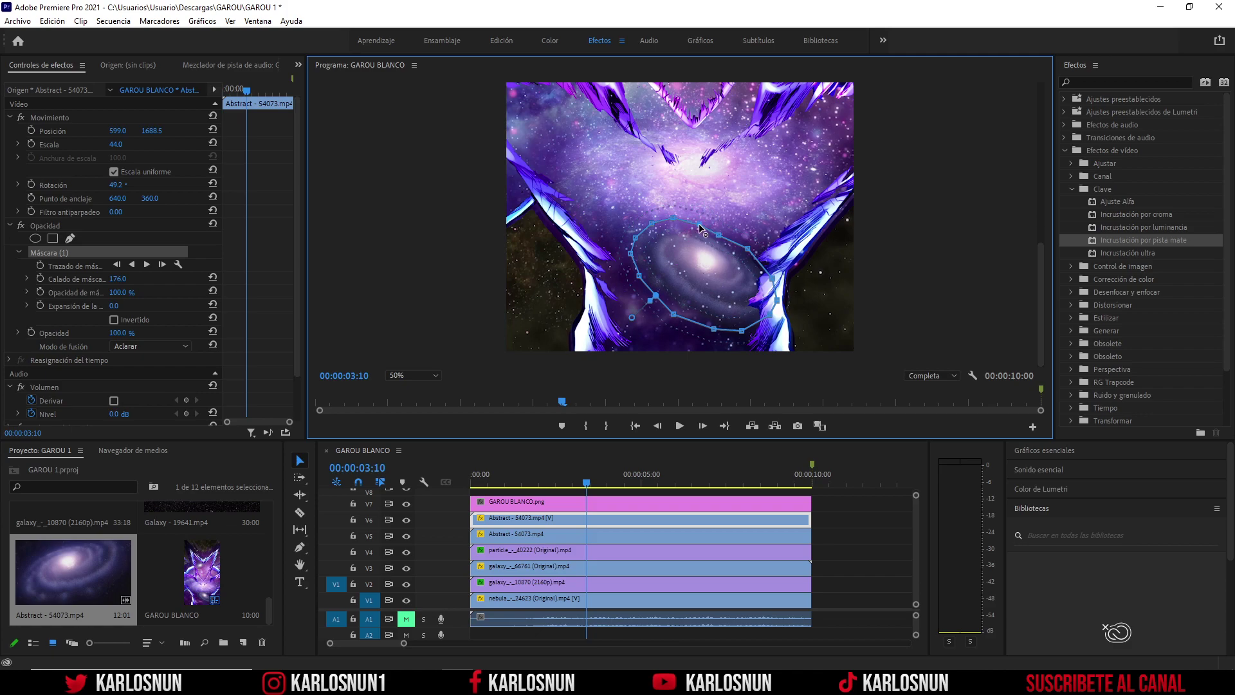
Select the V5 Abstract clip and set the Program monitor zoom to Ajustar.
{"action": "left_click", "coordinate": [613, 538]}
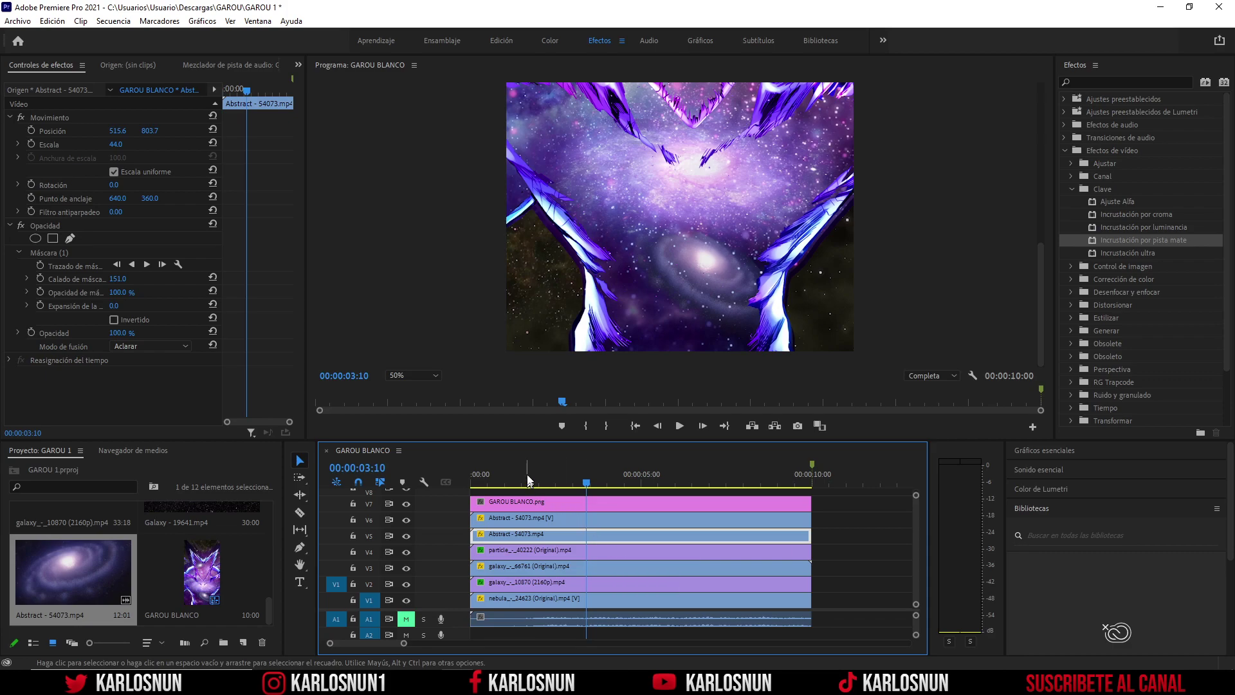
{"action": "left_click", "coordinate": [435, 375]}
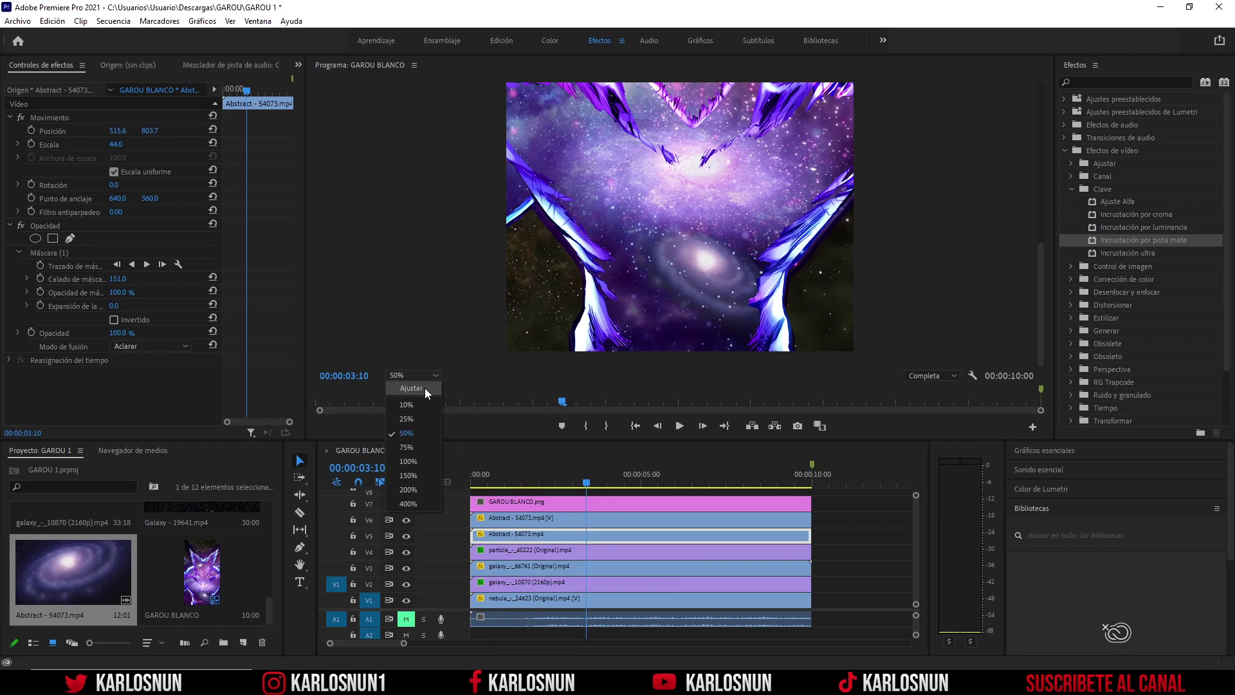
{"action": "left_click", "coordinate": [425, 388]}
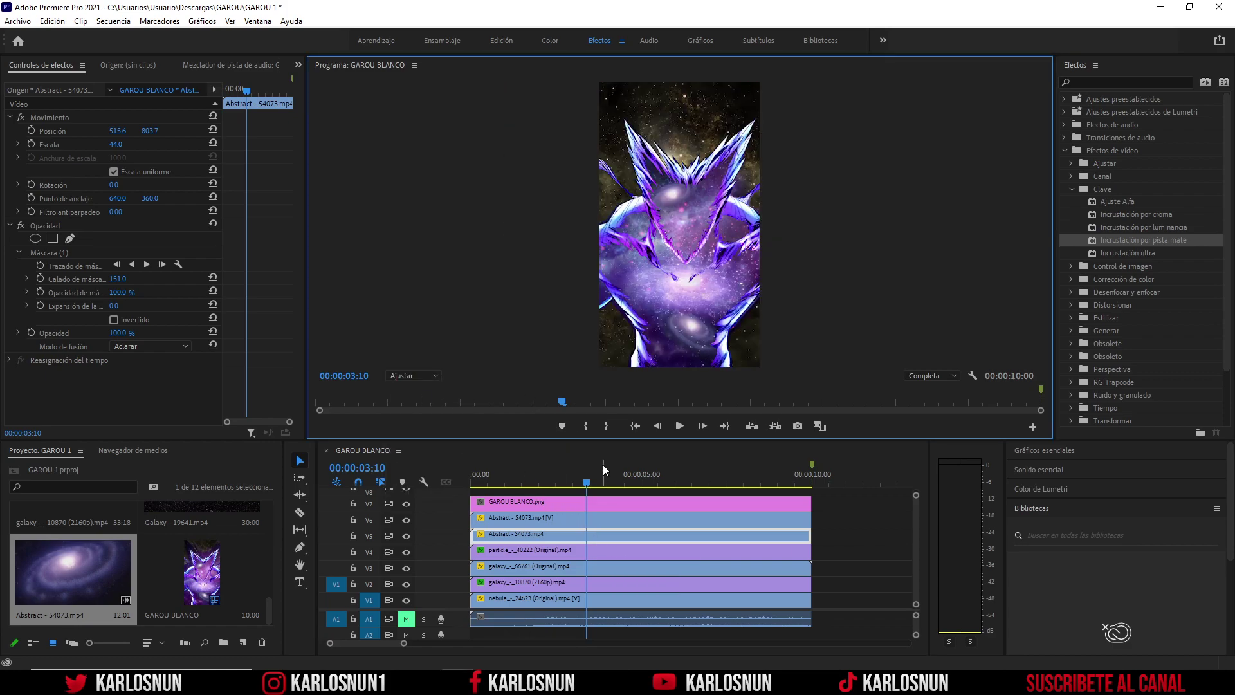